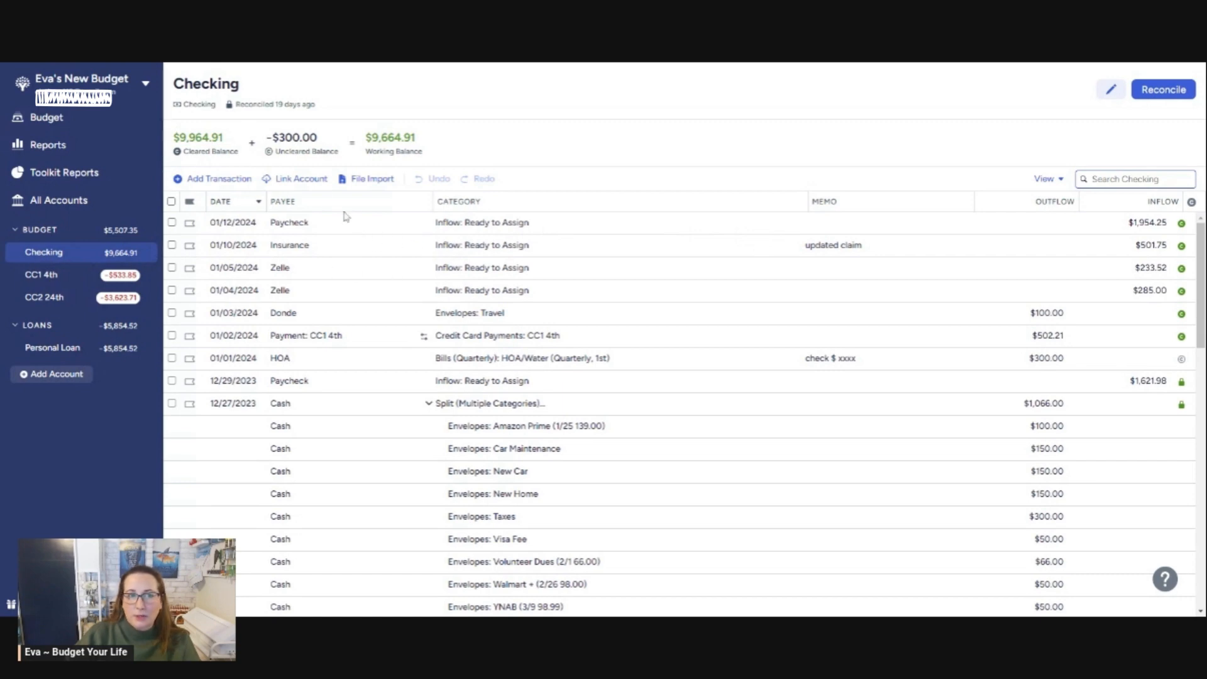
Add a Checking transaction dated 01/16/2024 for T-Mobile, category Bills (Monthly): Cell Phone (16th), with an outflow of 138.50, ready for another entry
{"action": "left_click", "coordinate": [220, 180]}
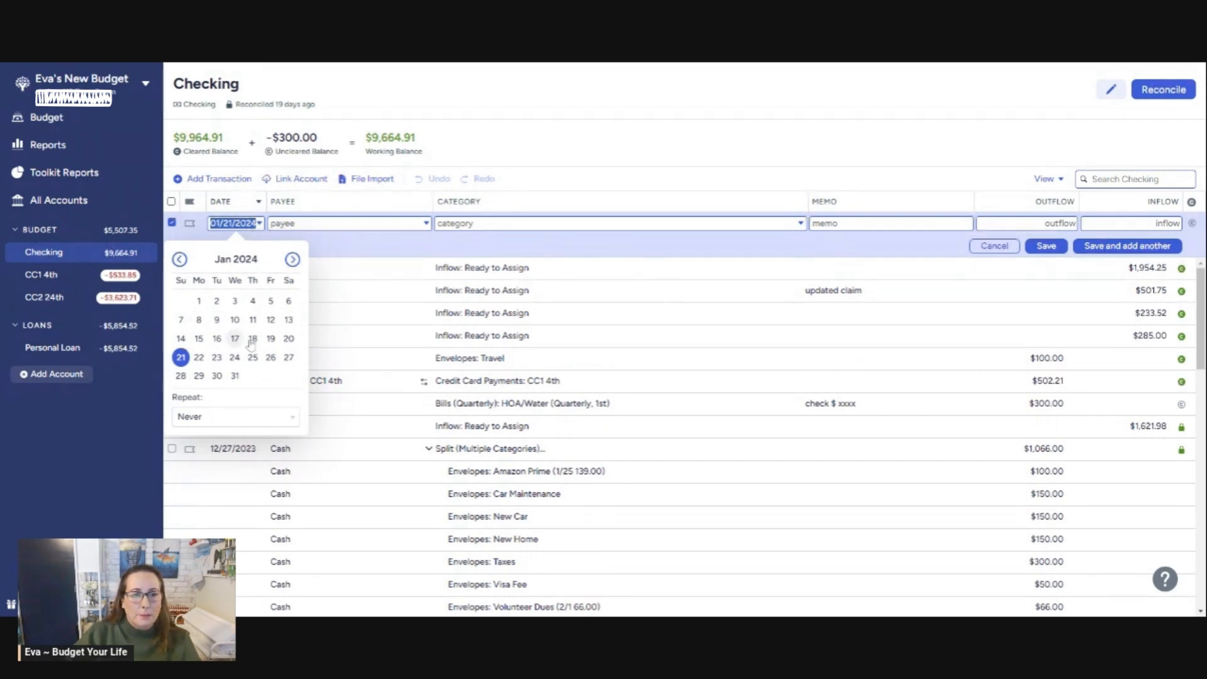
{"action": "left_click", "coordinate": [217, 338]}
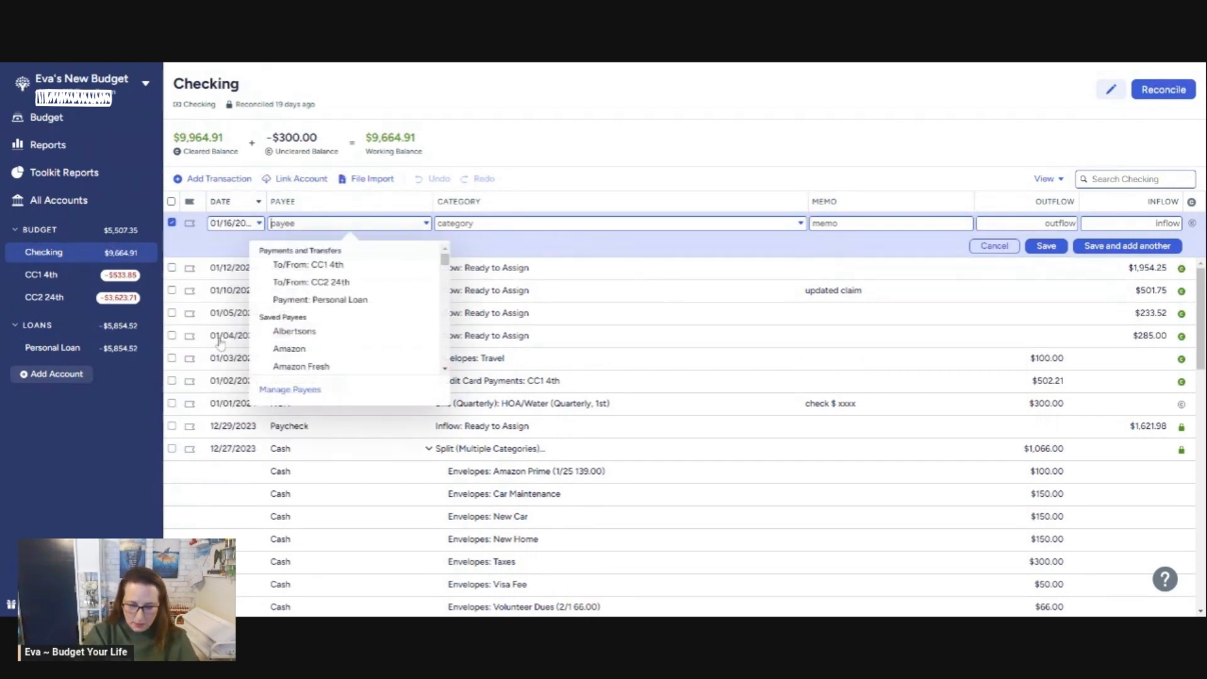
{"action": "type", "text": "To"}
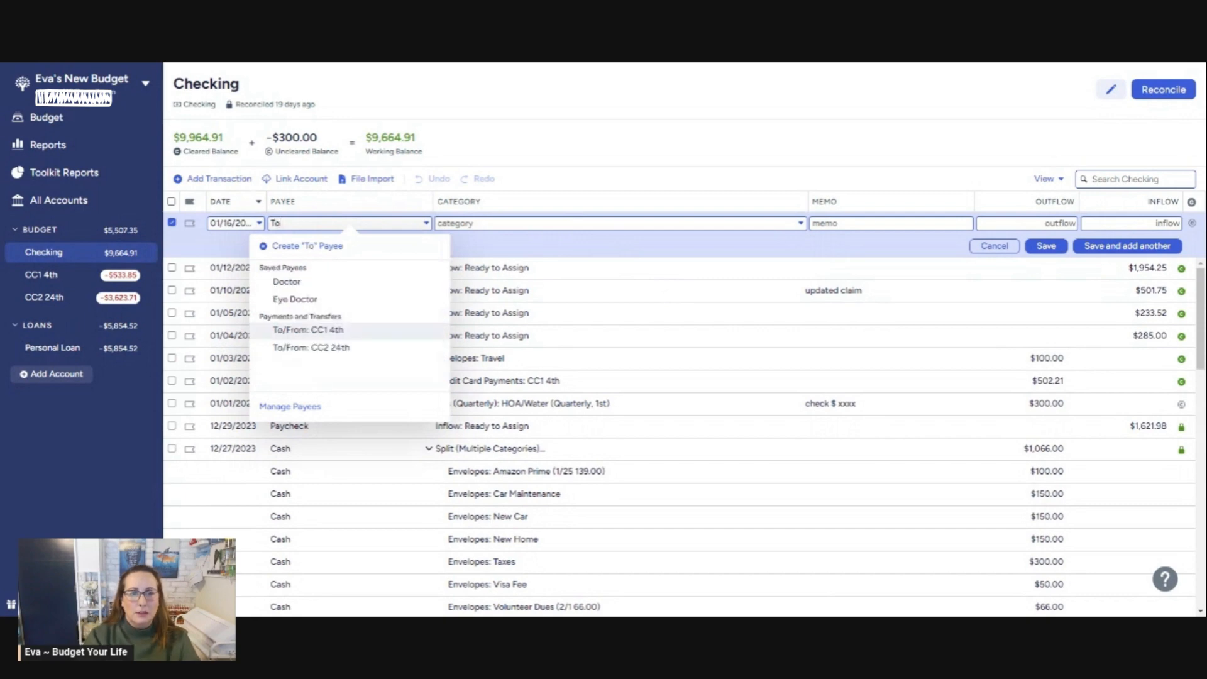
{"action": "key", "text": "BackSpace"}
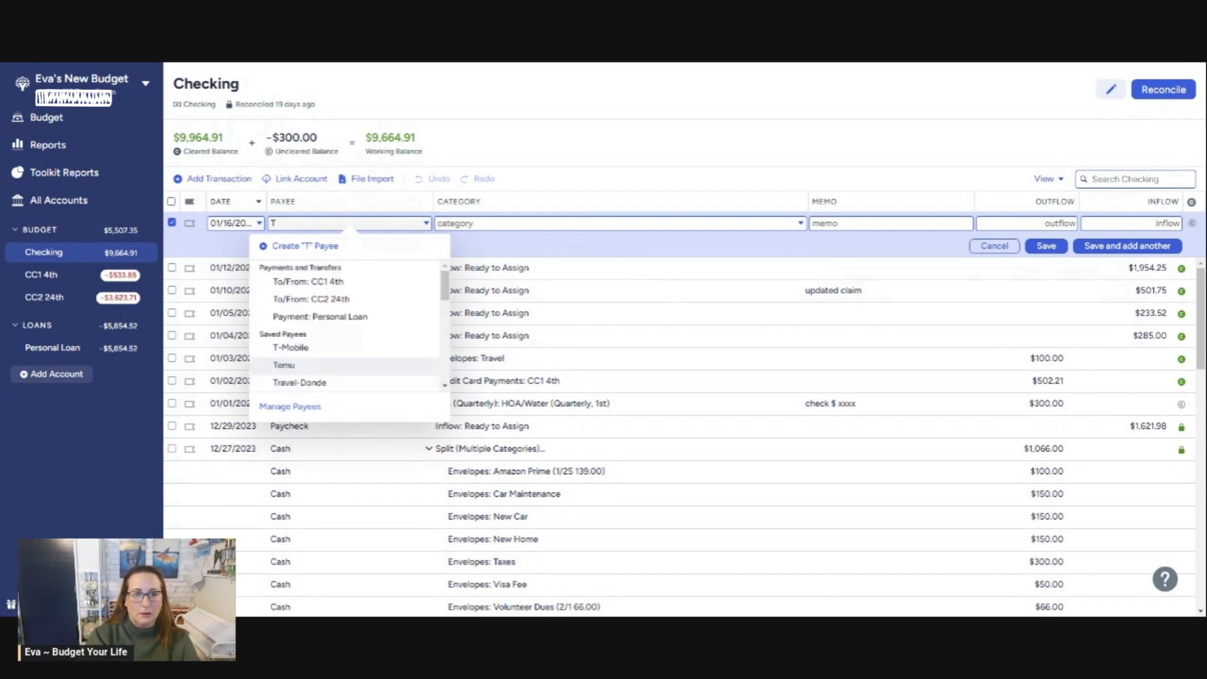
{"action": "left_click", "coordinate": [295, 348]}
{"action": "key", "text": "Tab"}
{"action": "key", "text": "Tab"}
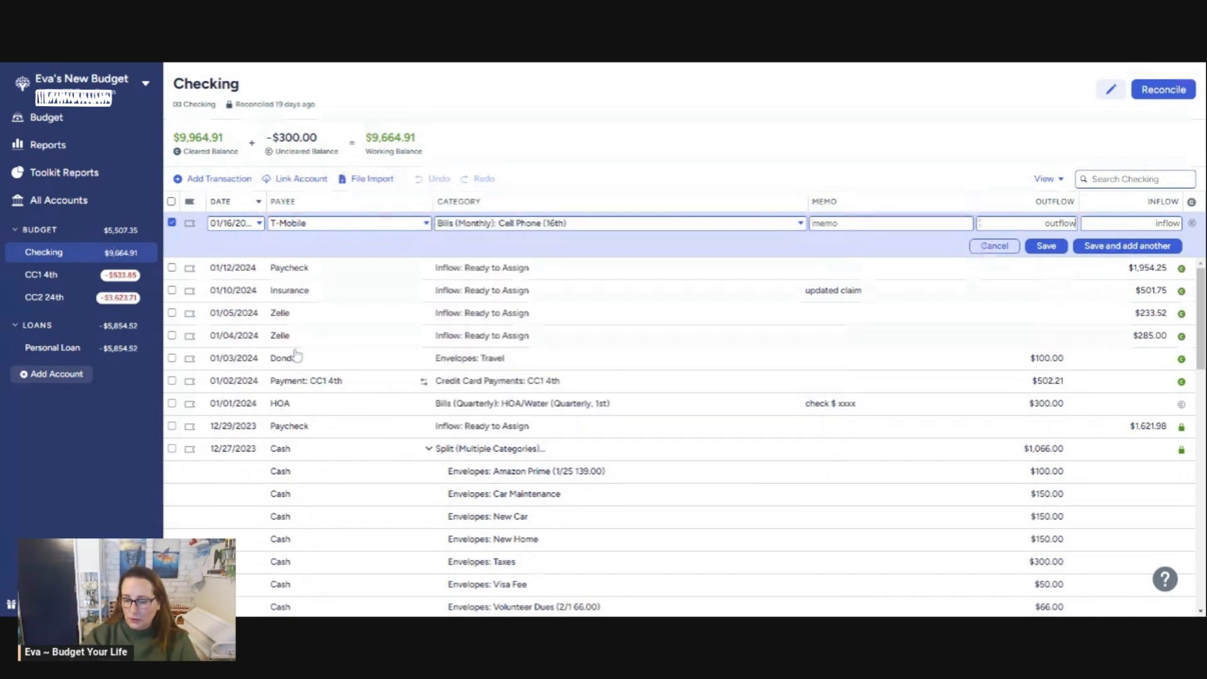
{"action": "type", "text": "138.50"}
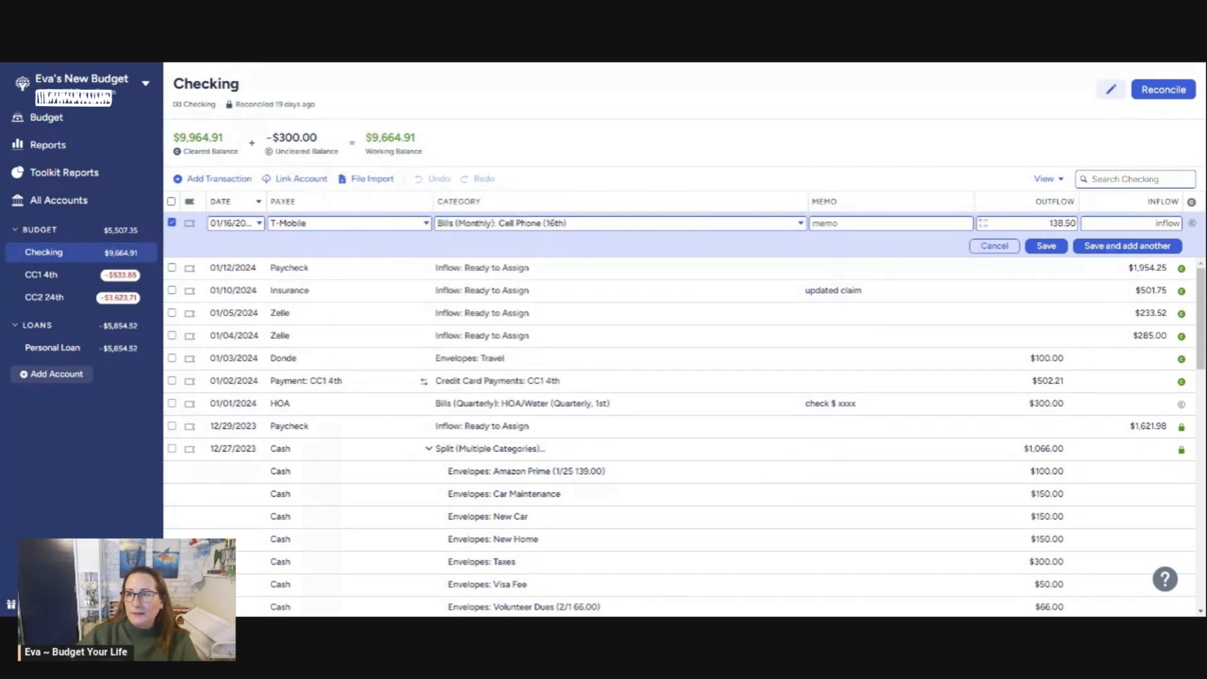
{"action": "left_click", "coordinate": [1101, 247]}
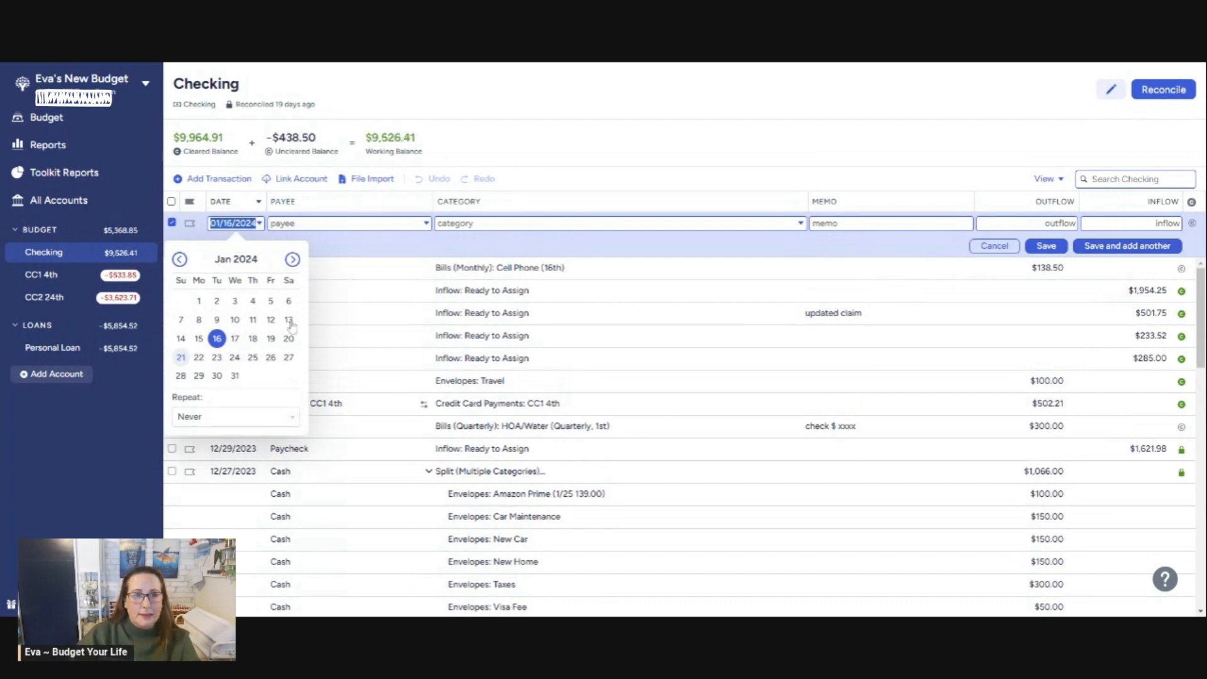
Record a transaction dated 01/18/2024 for new payee Trash, category Bills (Quarterly): Trash/Recycle (Quarterly, 18th), outflow 51.06, ready for another entry
{"action": "left_click", "coordinate": [252, 339]}
{"action": "type", "text": "Trash"}
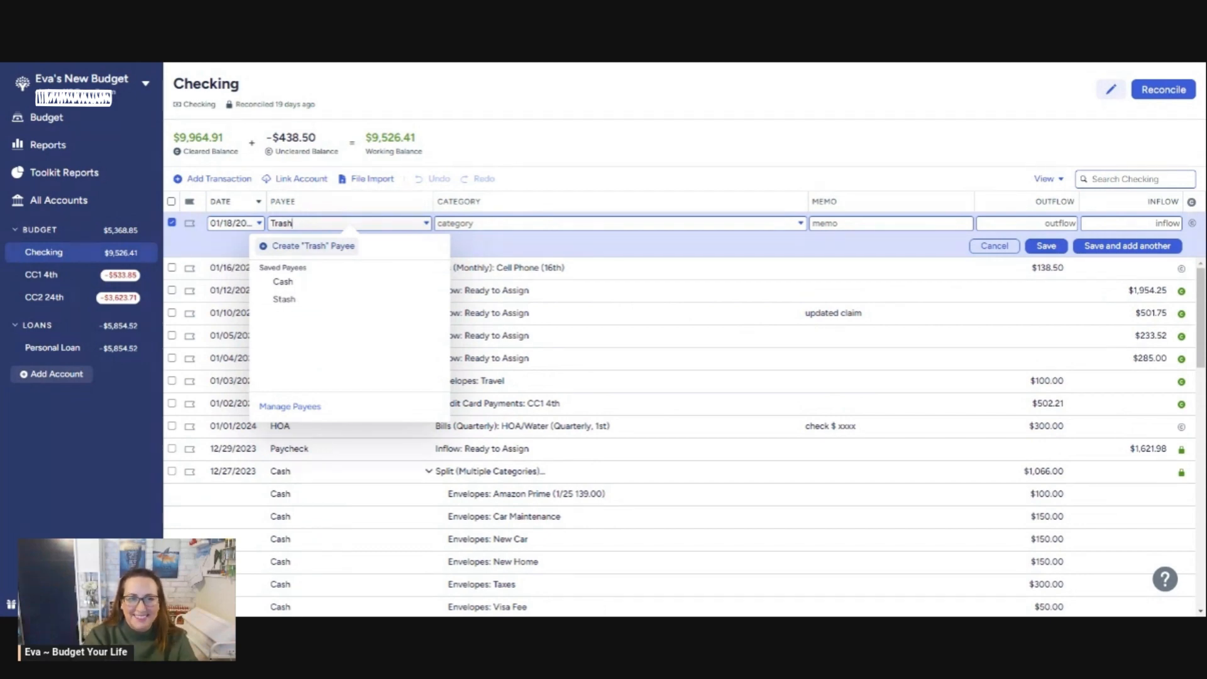
{"action": "key", "text": "Tab"}
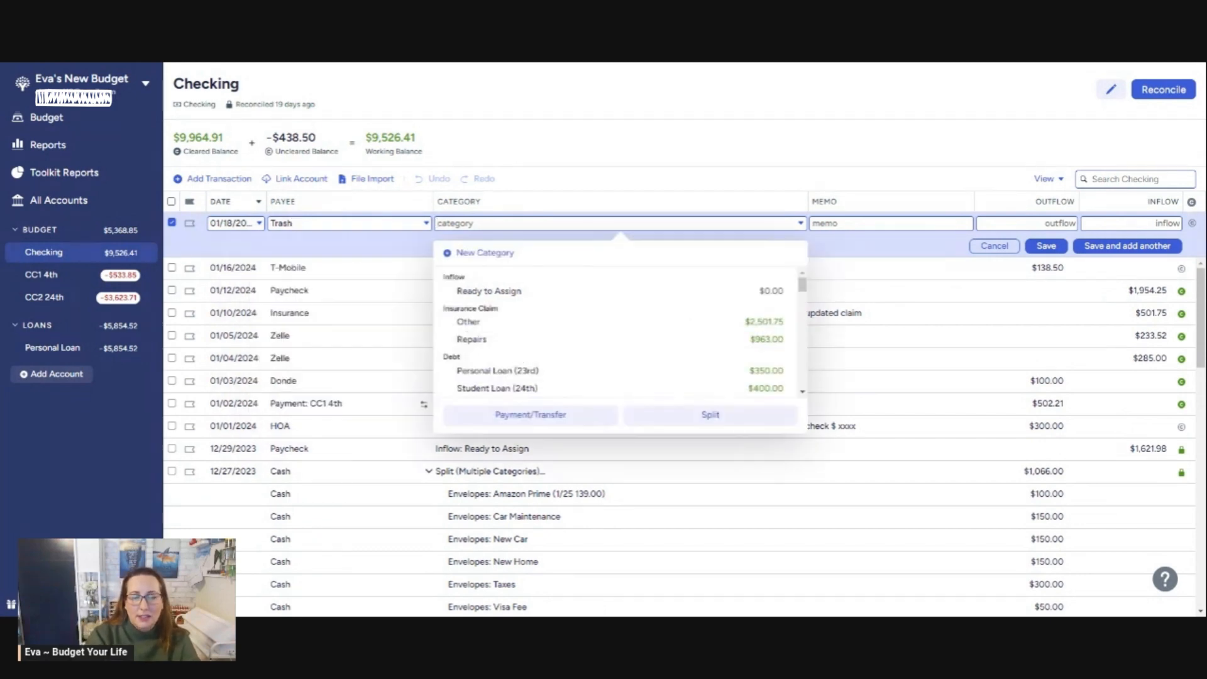
{"action": "type", "text": "tras"}
{"action": "key", "text": "Tab"}
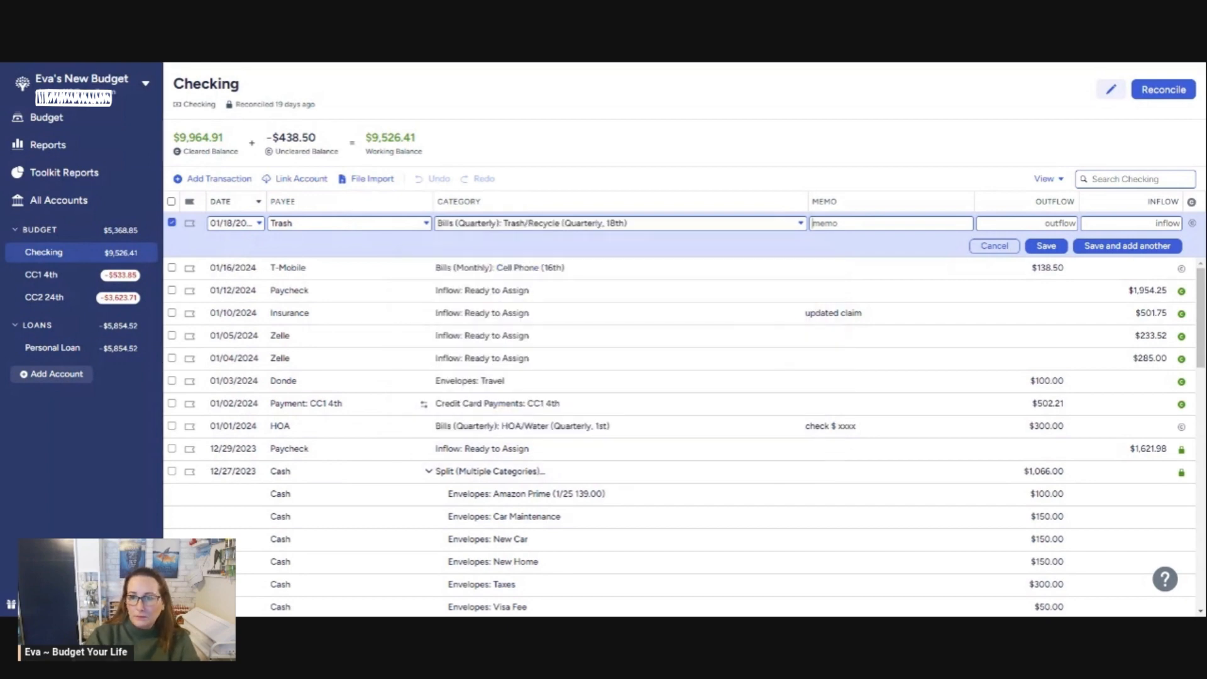
{"action": "key", "text": "Tab"}
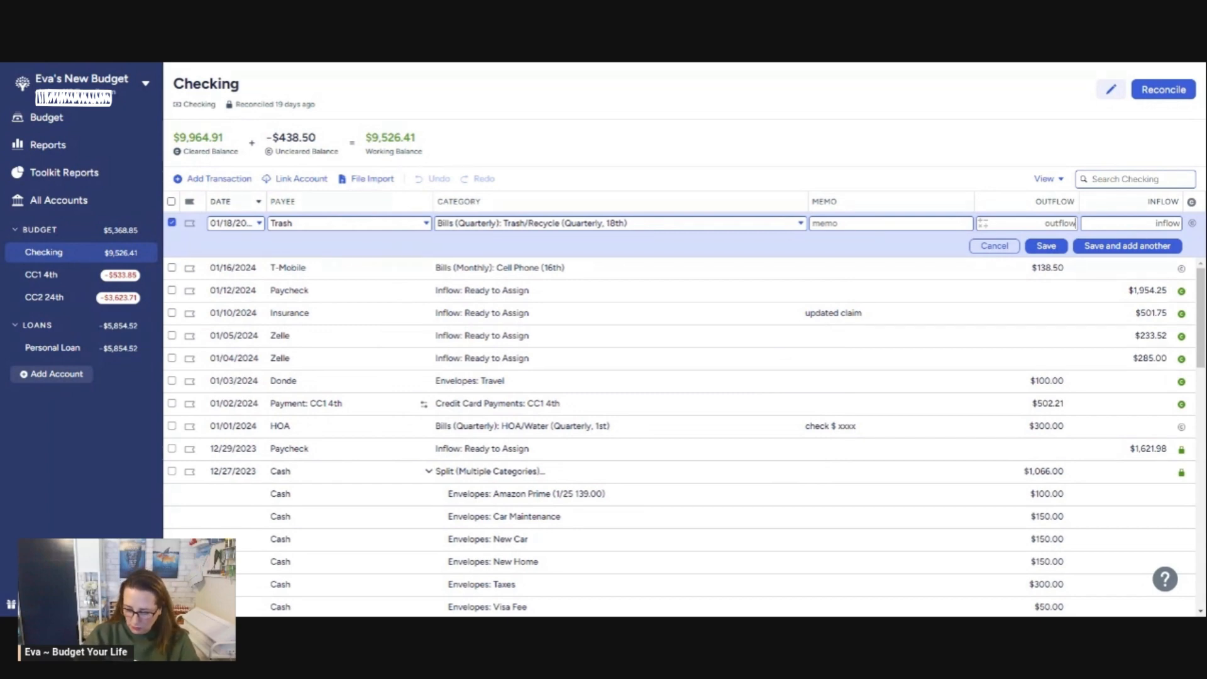
{"action": "type", "text": "51.06"}
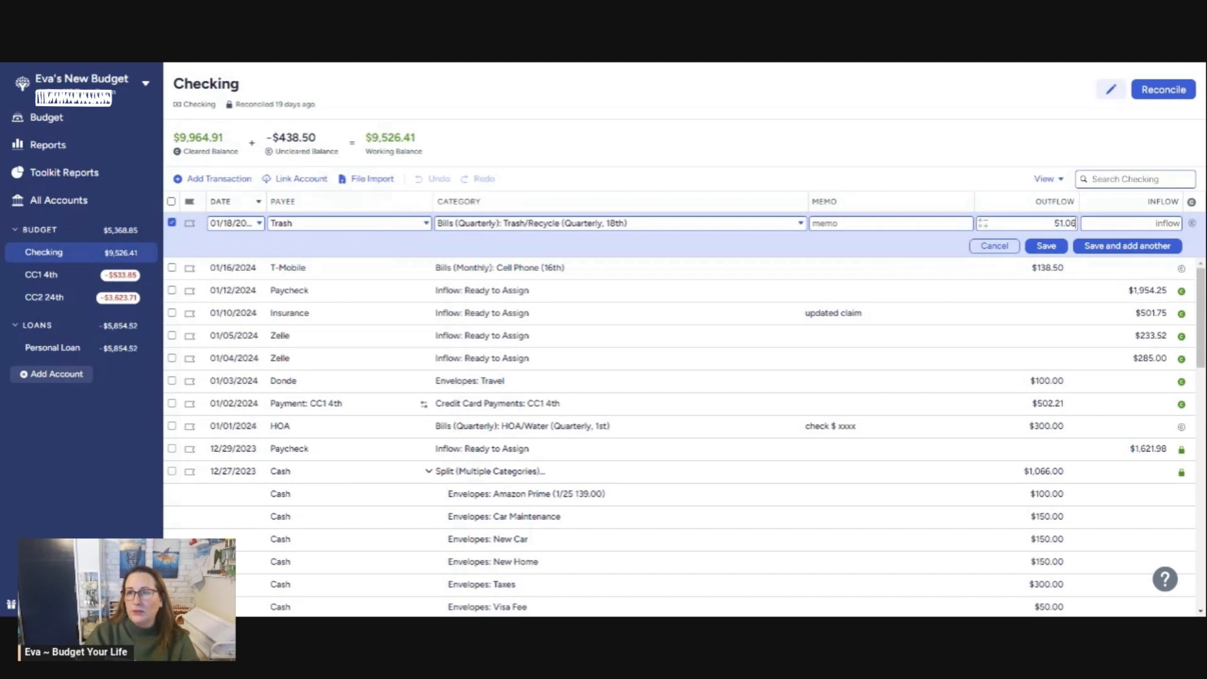
{"action": "left_click", "coordinate": [1096, 252]}
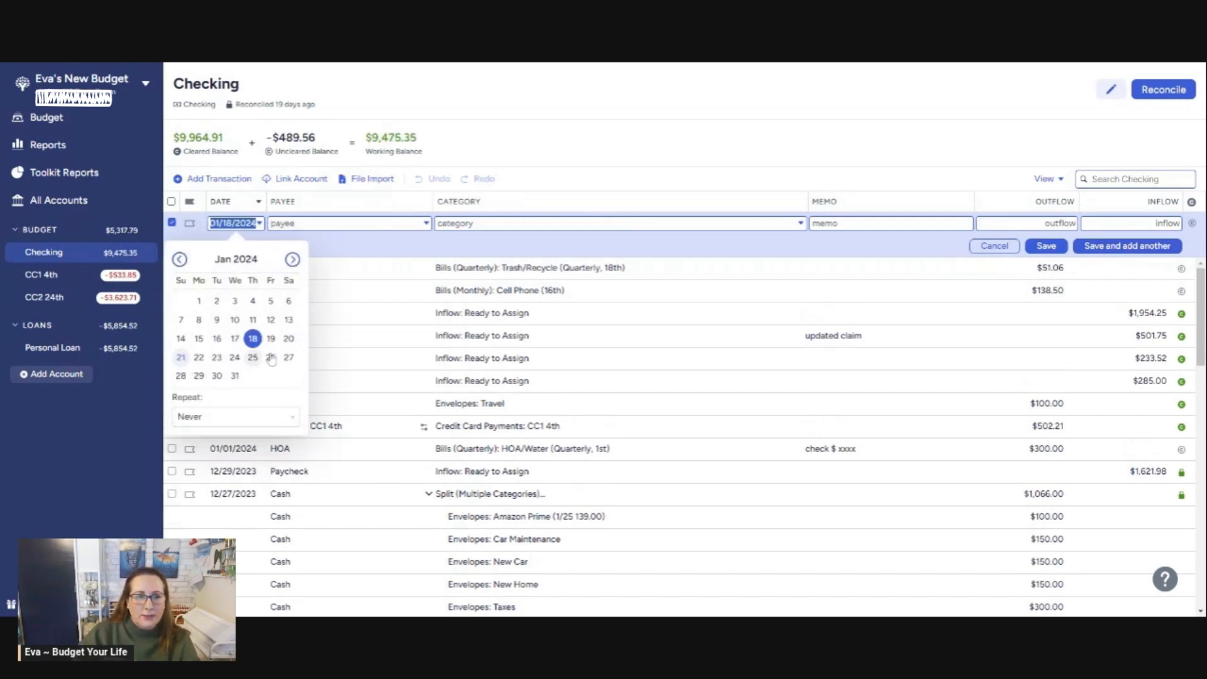
Record a transaction dated 01/20/2024 for payee BYL, category Bills (Monthly): BYL, with an outflow of 500.00, and save it
{"action": "left_click", "coordinate": [288, 338]}
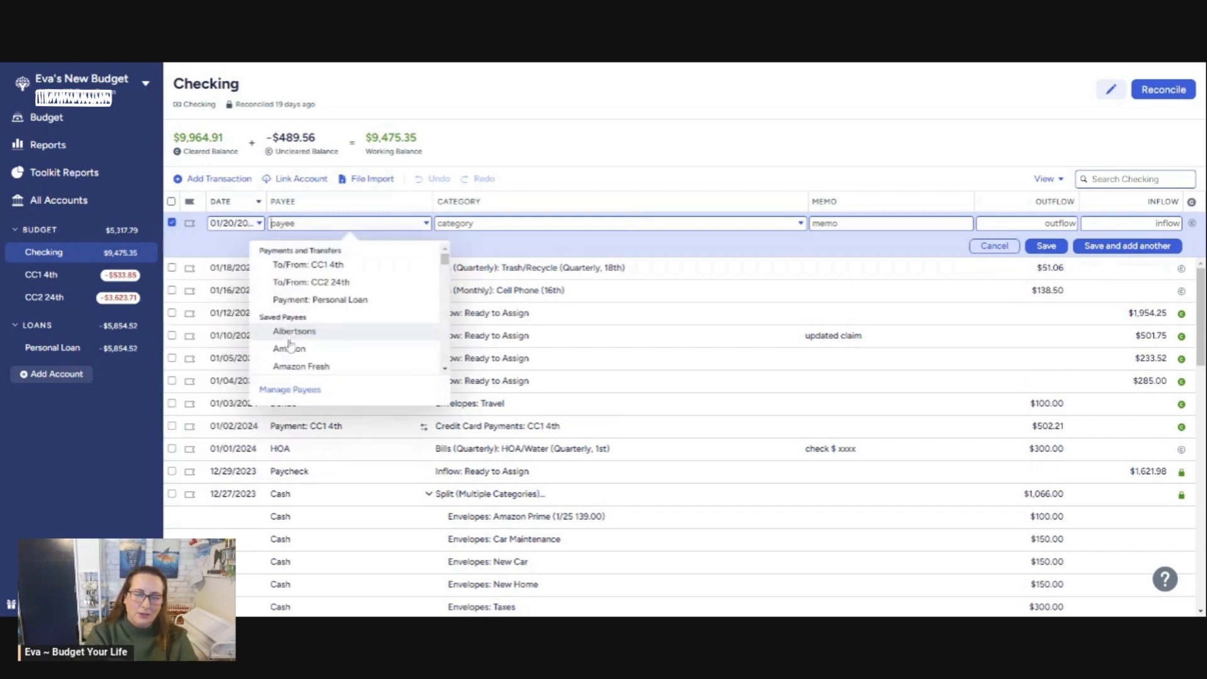
{"action": "type", "text": "B"}
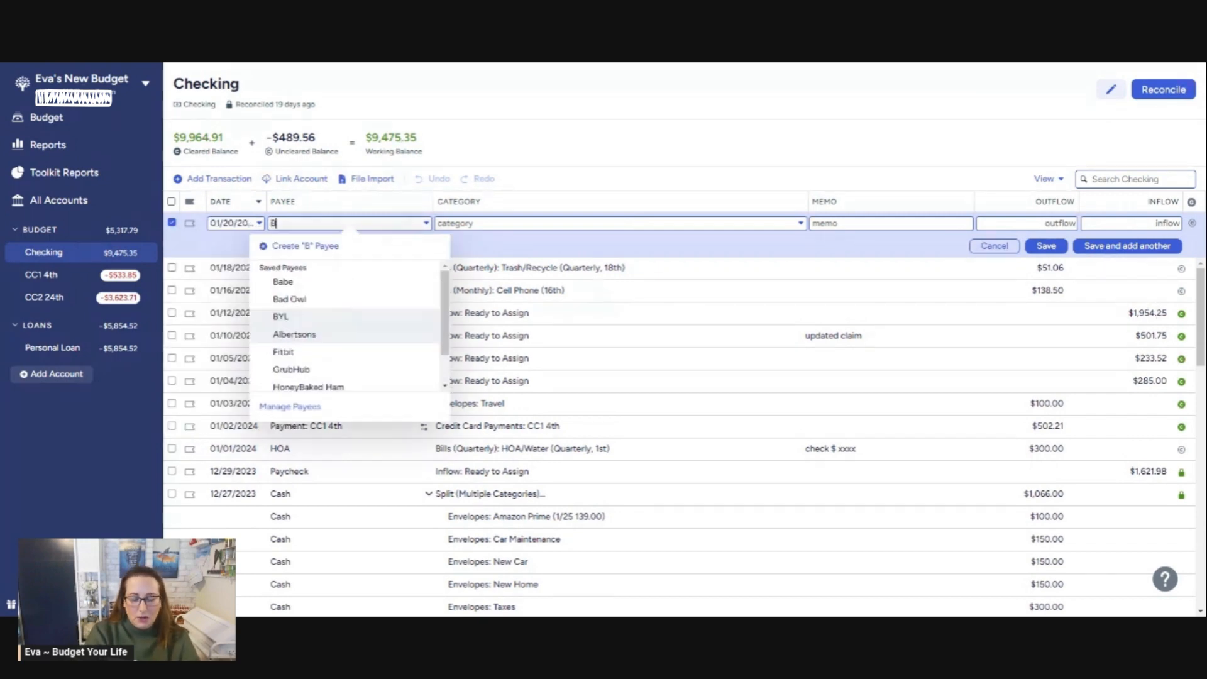
{"action": "type", "text": "ud"}
{"action": "key", "text": "BackSpace"}
{"action": "key", "text": "BackSpace"}
{"action": "type", "text": "Y"}
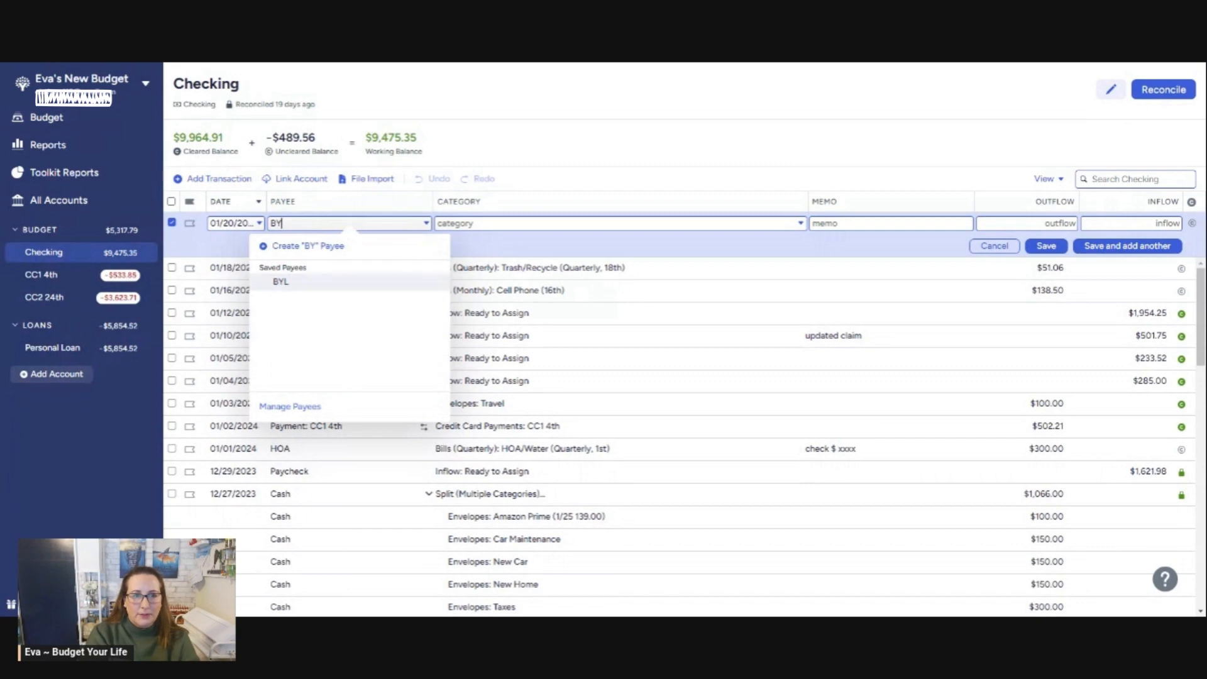
{"action": "key", "text": "Tab"}
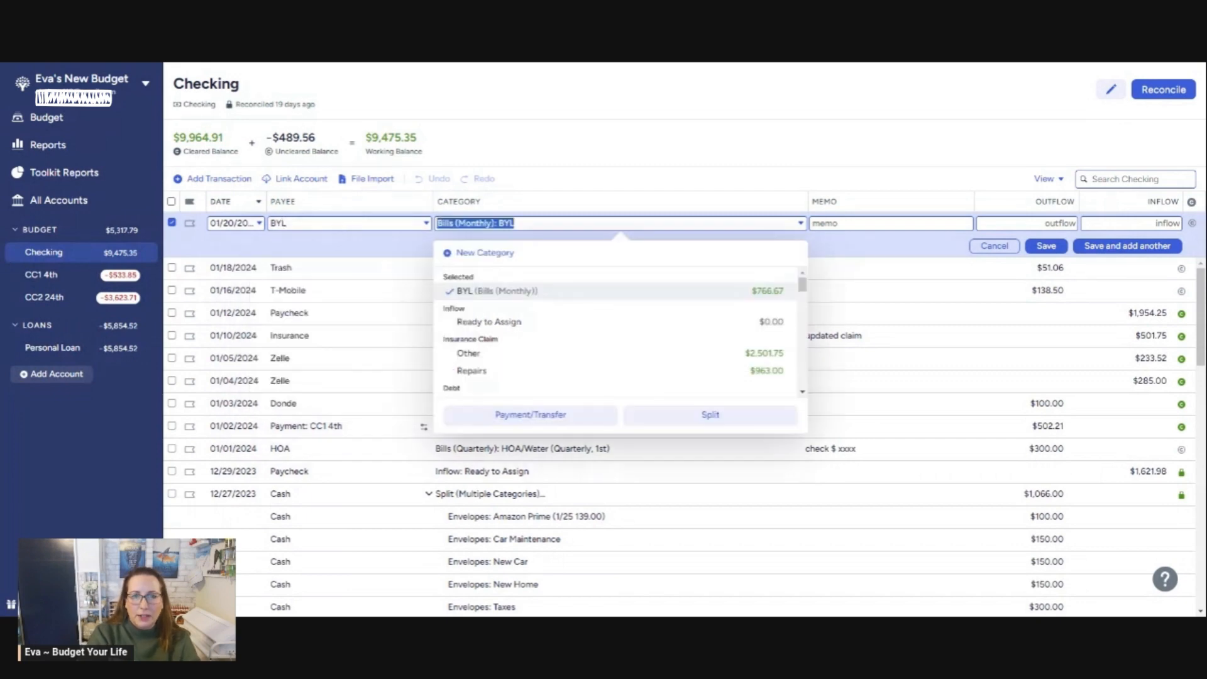
{"action": "key", "text": "Tab"}
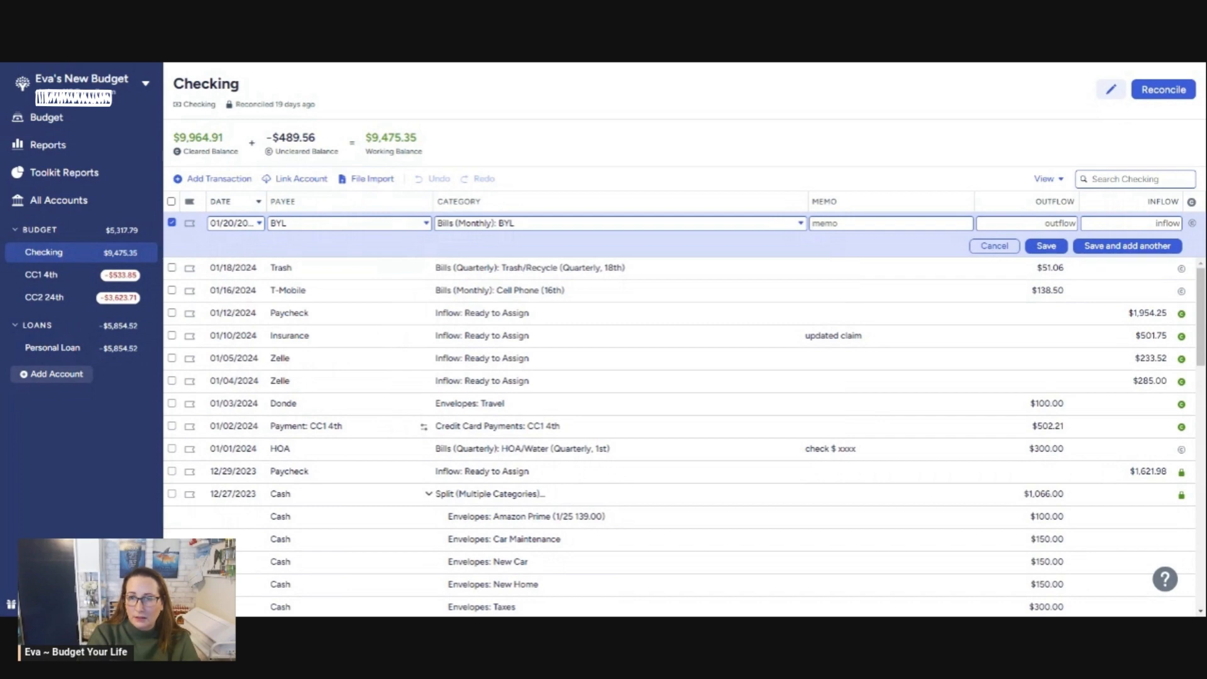
{"action": "key", "text": "Tab"}
{"action": "type", "text": "500.00"}
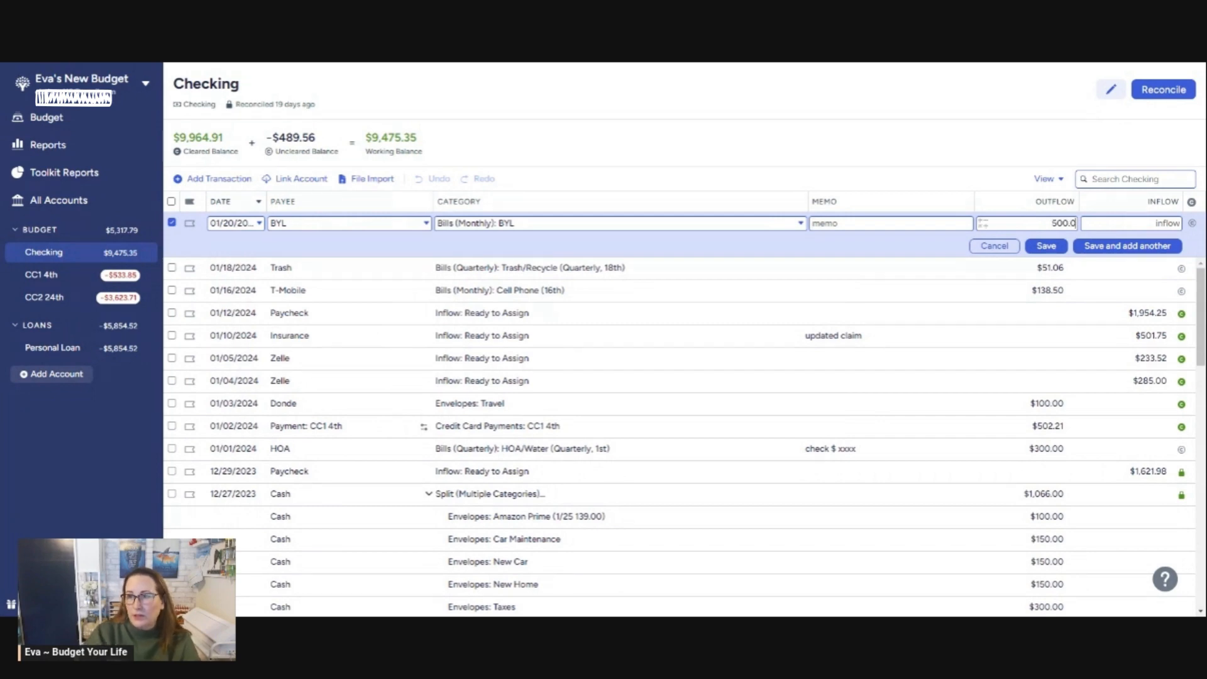
{"action": "left_click", "coordinate": [1045, 246]}
Mark the new BYL, Trash and T-Mobile transactions in Checking as cleared
{"action": "left_click", "coordinate": [1180, 223]}
{"action": "left_click", "coordinate": [1180, 246]}
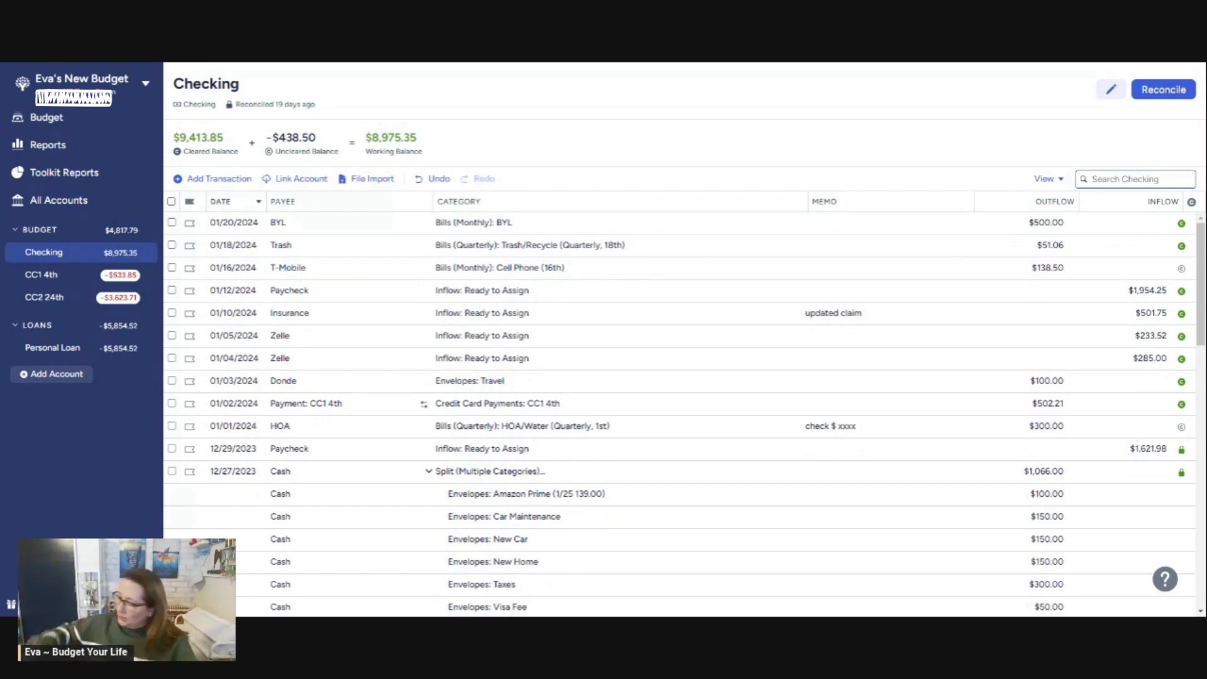
{"action": "left_click", "coordinate": [1181, 269]}
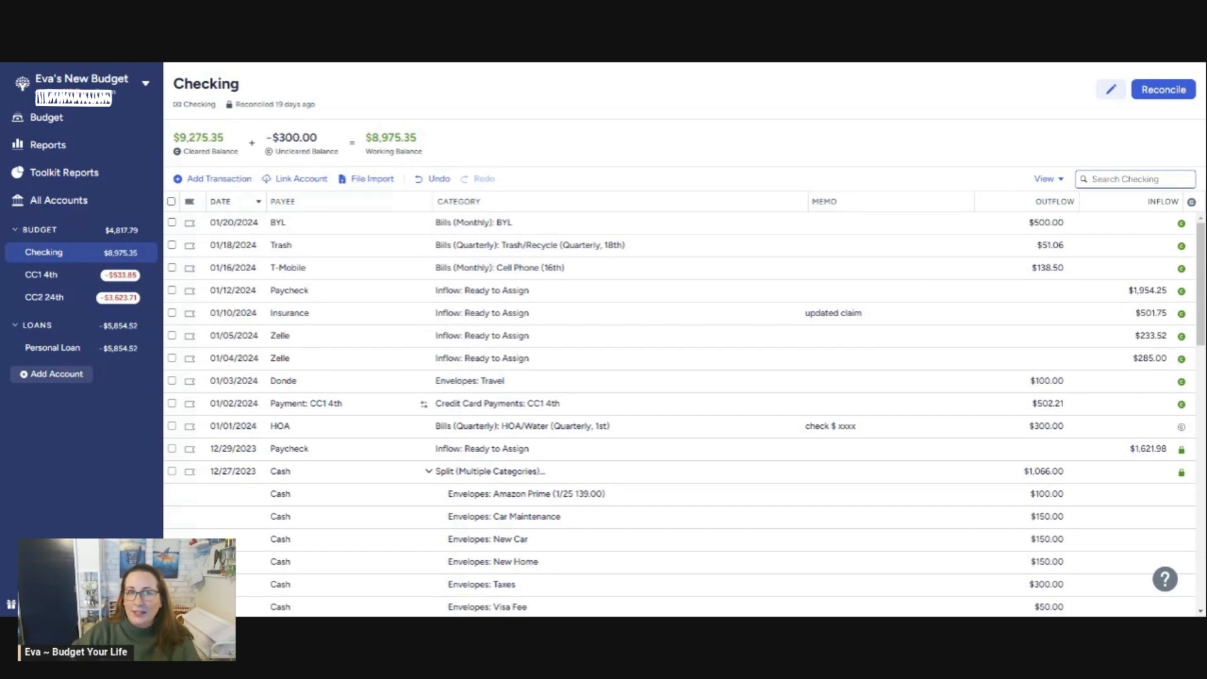
{"action": "mouse_move", "coordinate": [220, 154]}
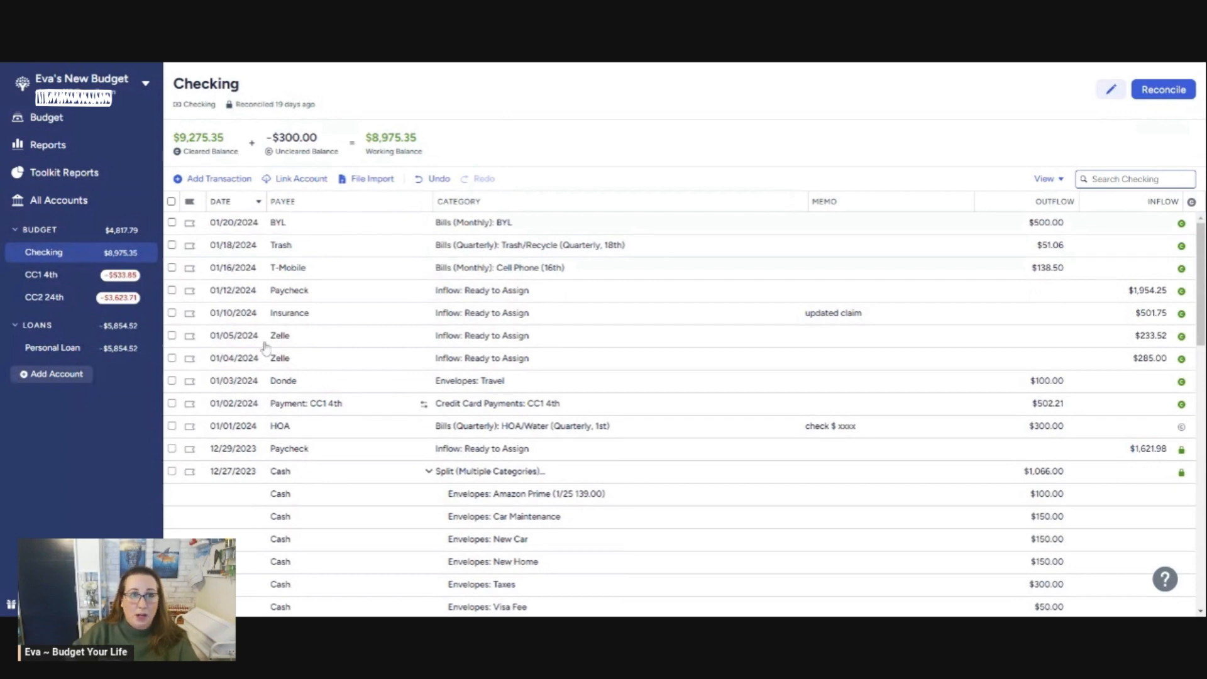
In the CC1 4th account, start a transaction dated 01/13/2024 with payee Apple.com and category Envelopes: Misc
{"action": "left_click", "coordinate": [38, 276]}
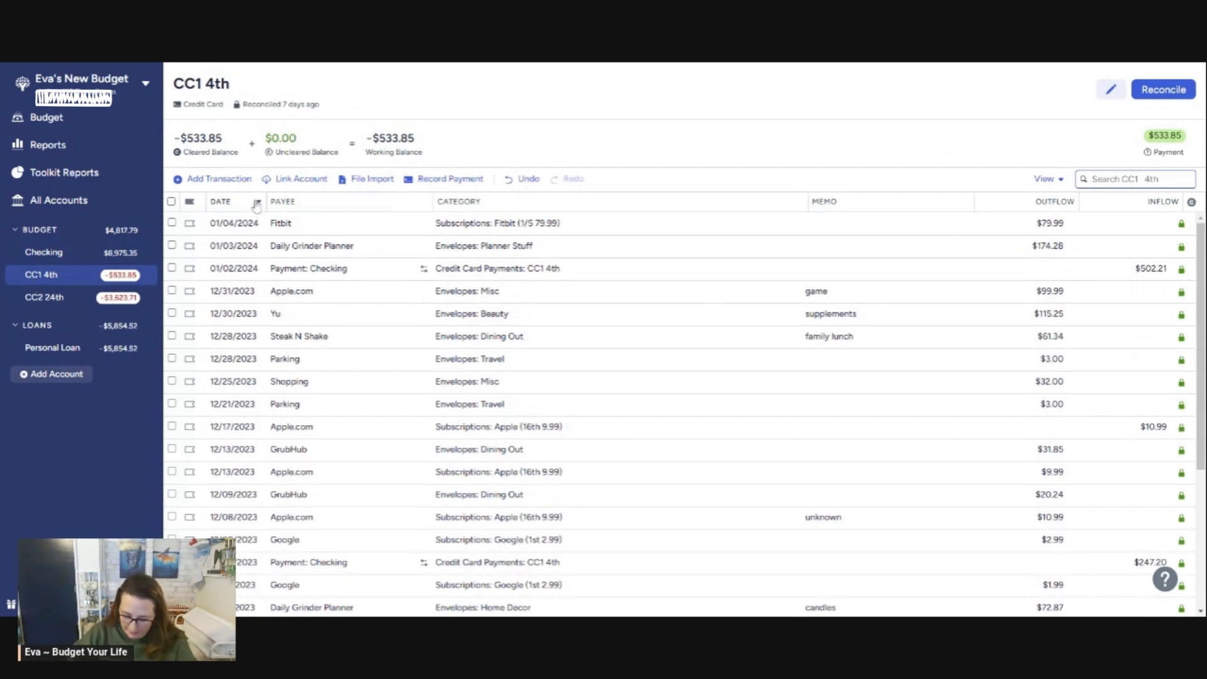
{"action": "left_click", "coordinate": [216, 181]}
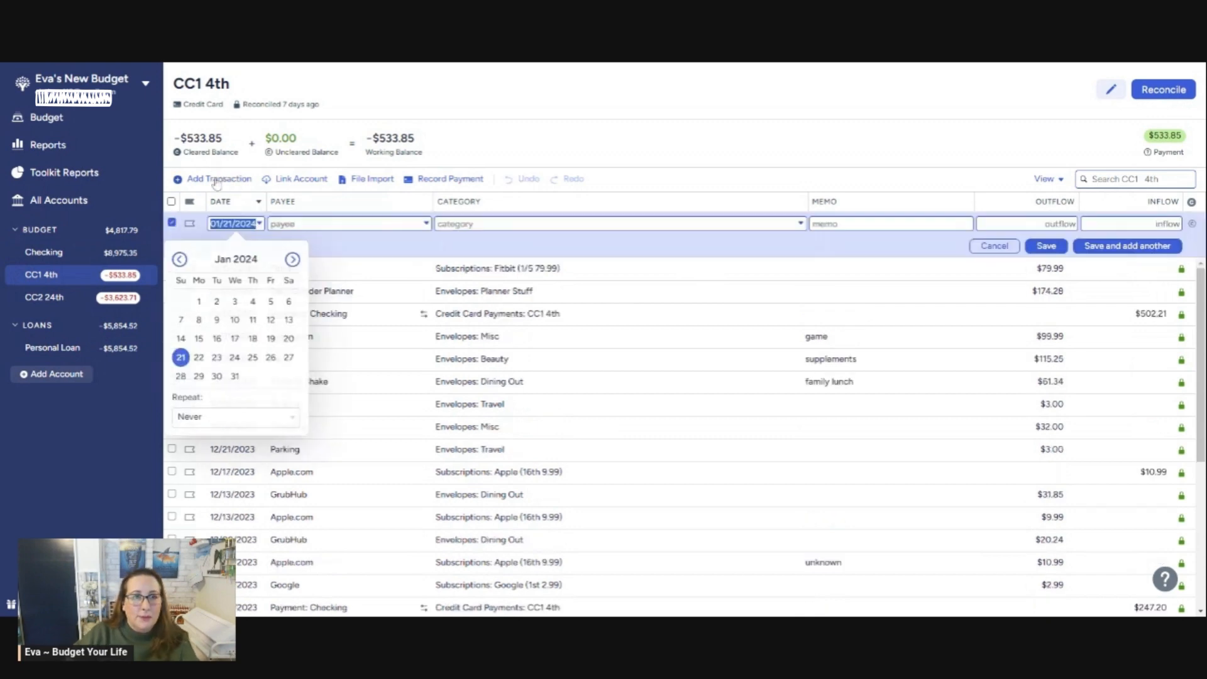
{"action": "left_click", "coordinate": [288, 319]}
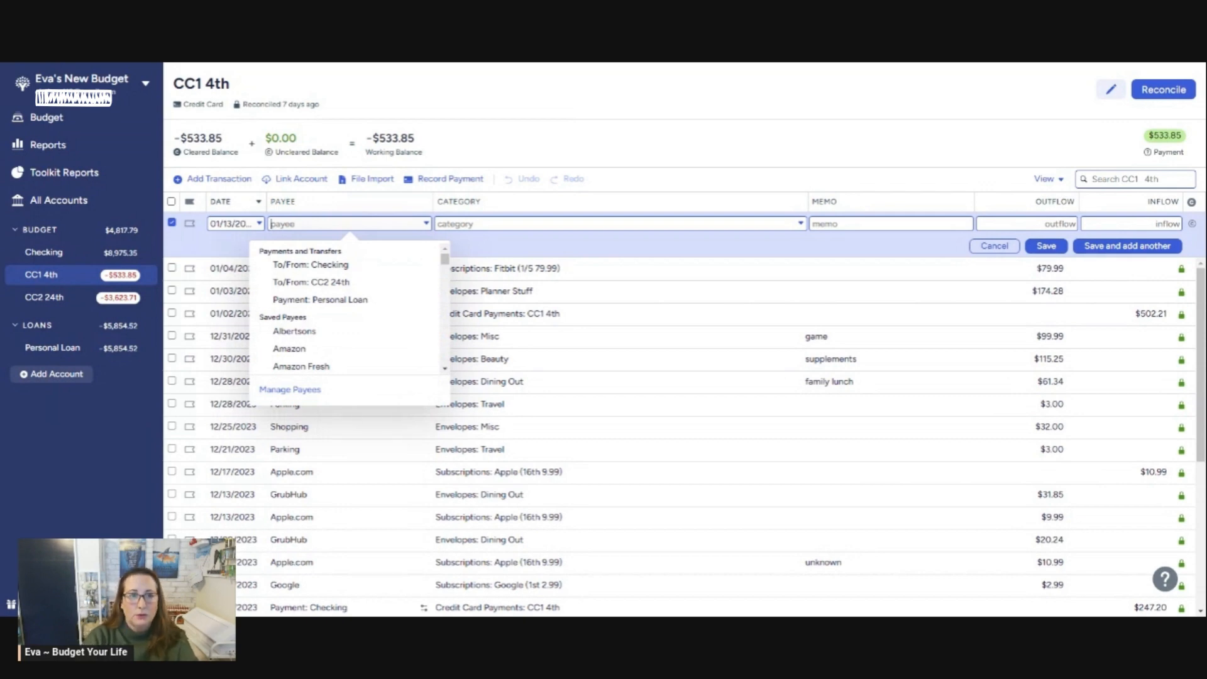
{"action": "type", "text": "ap"}
{"action": "key", "text": "Tab"}
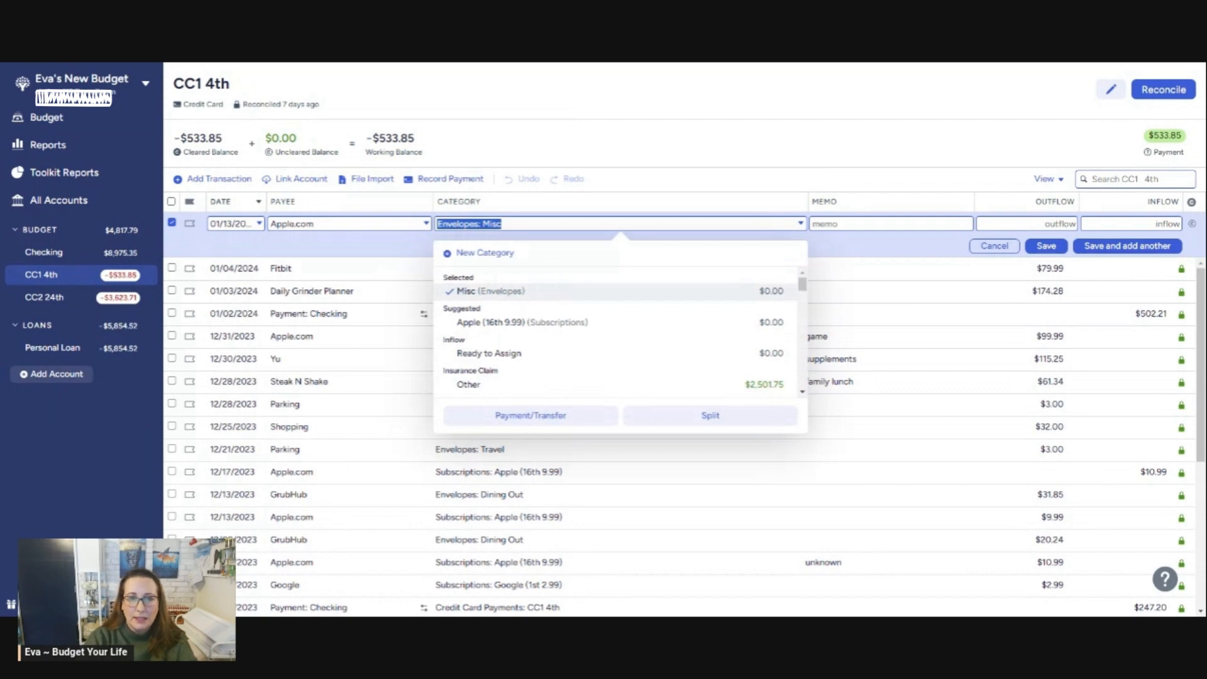
{"action": "key", "text": "Tab"}
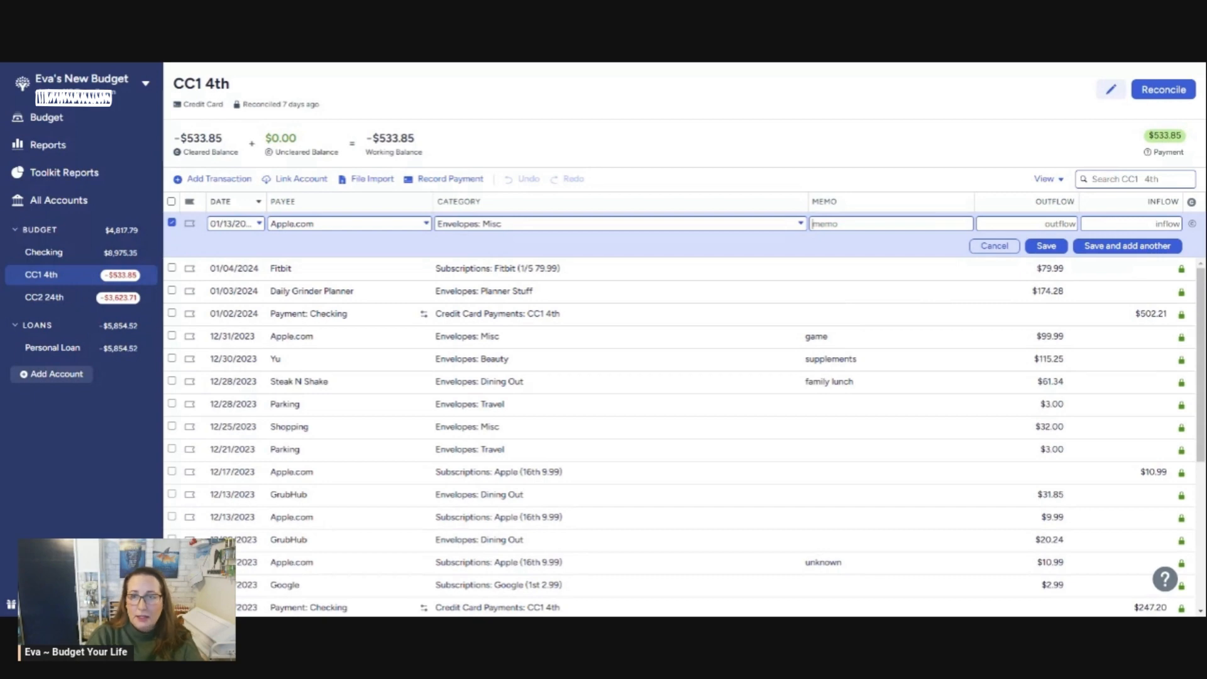
Give the Apple.com transaction the memo "Menu app Paprika" and an outflow of 4.99, and save it, ready for another entry
{"action": "type", "text": "Meas"}
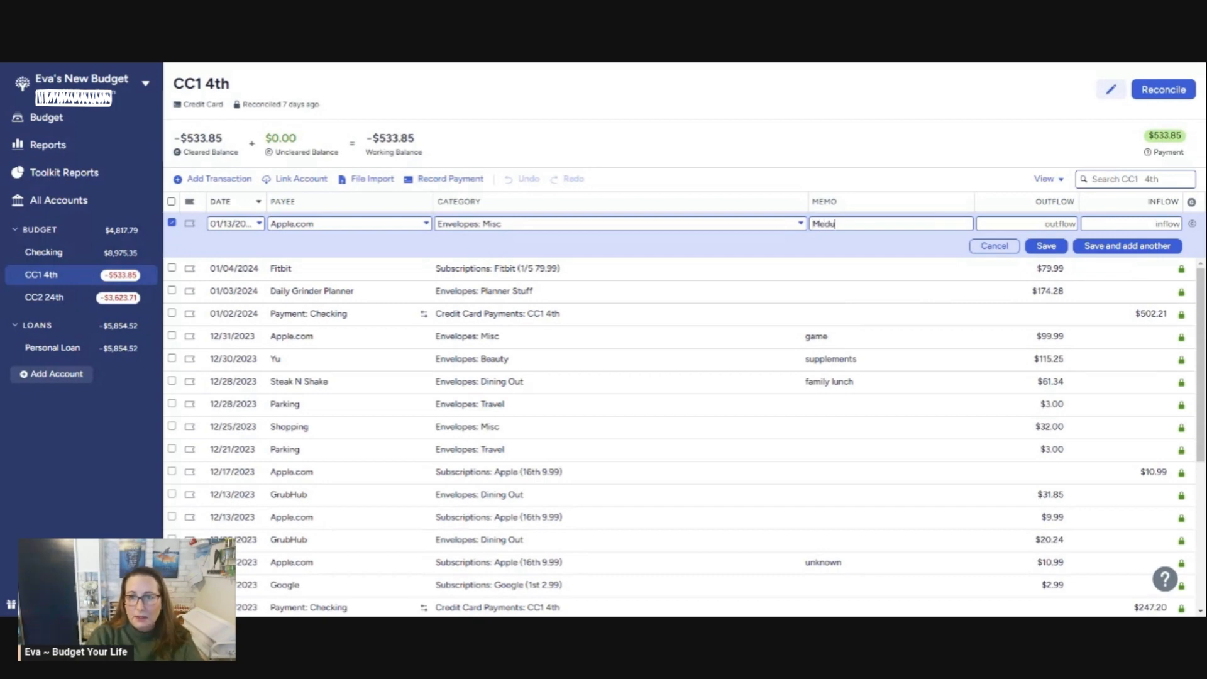
{"action": "key", "text": "BackSpace"}
{"action": "key", "text": "BackSpace"}
{"action": "type", "text": "nu pa"}
{"action": "key", "text": "BackSpace"}
{"action": "key", "text": "BackSpace"}
{"action": "type", "text": "app Pa"}
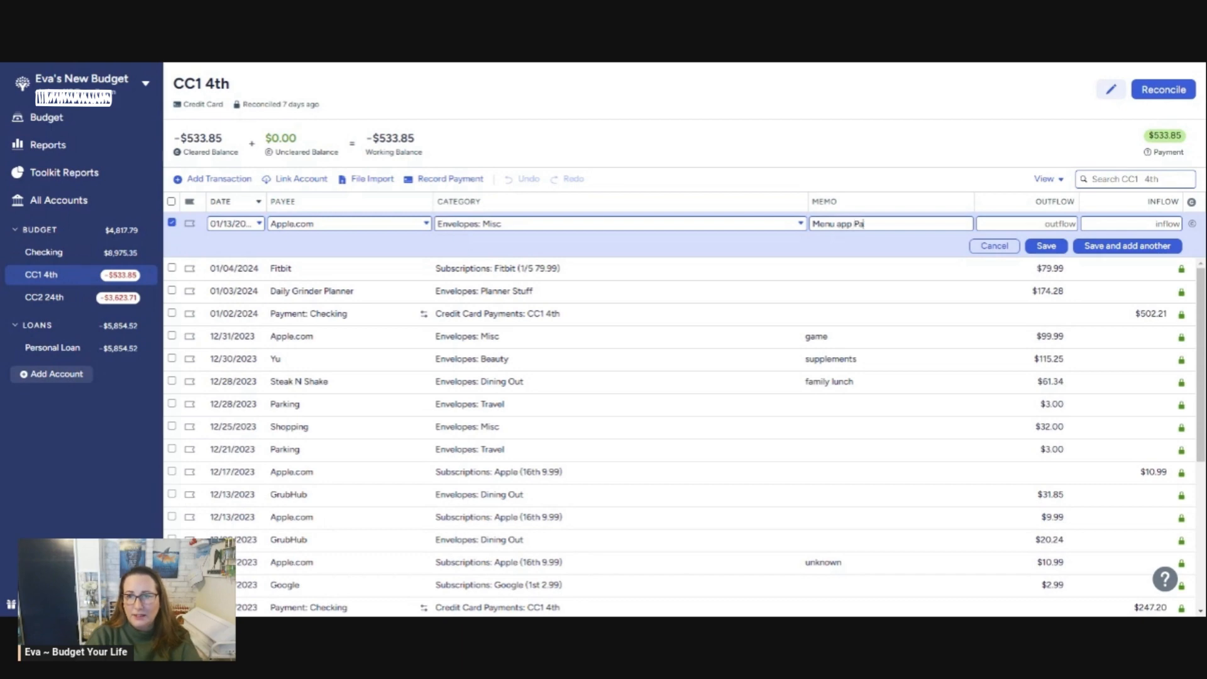
{"action": "type", "text": "prika"}
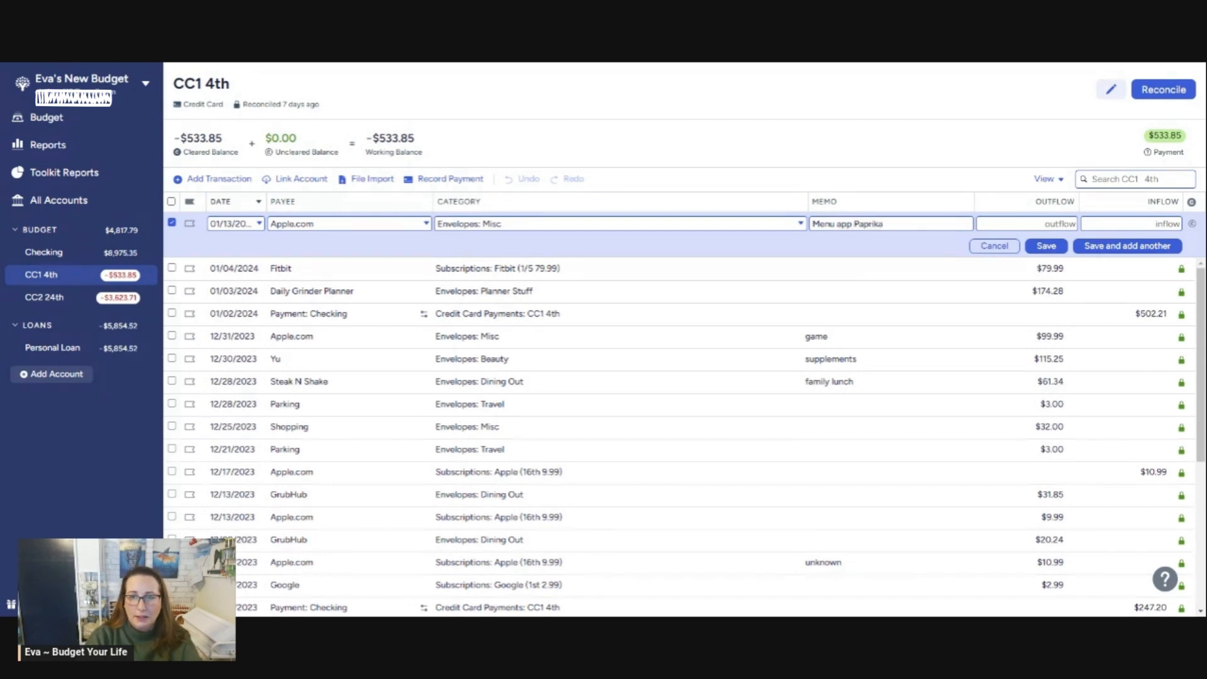
{"action": "key", "text": "Tab"}
{"action": "type", "text": "4"}
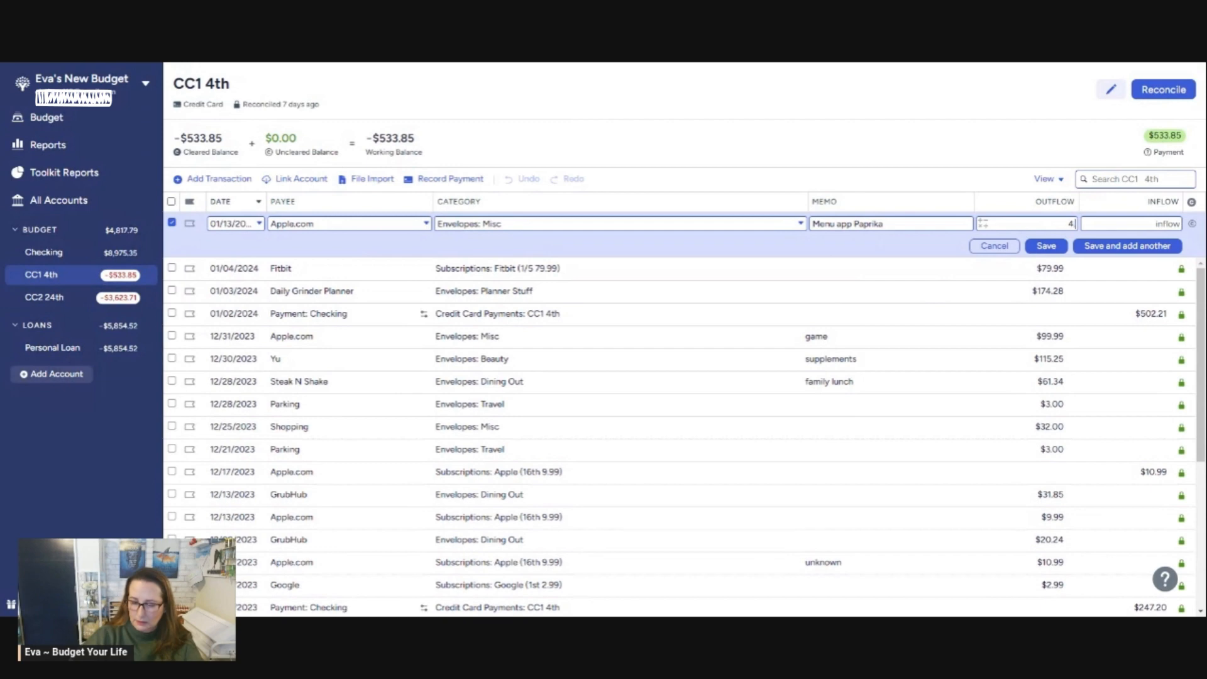
{"action": "type", "text": ".99"}
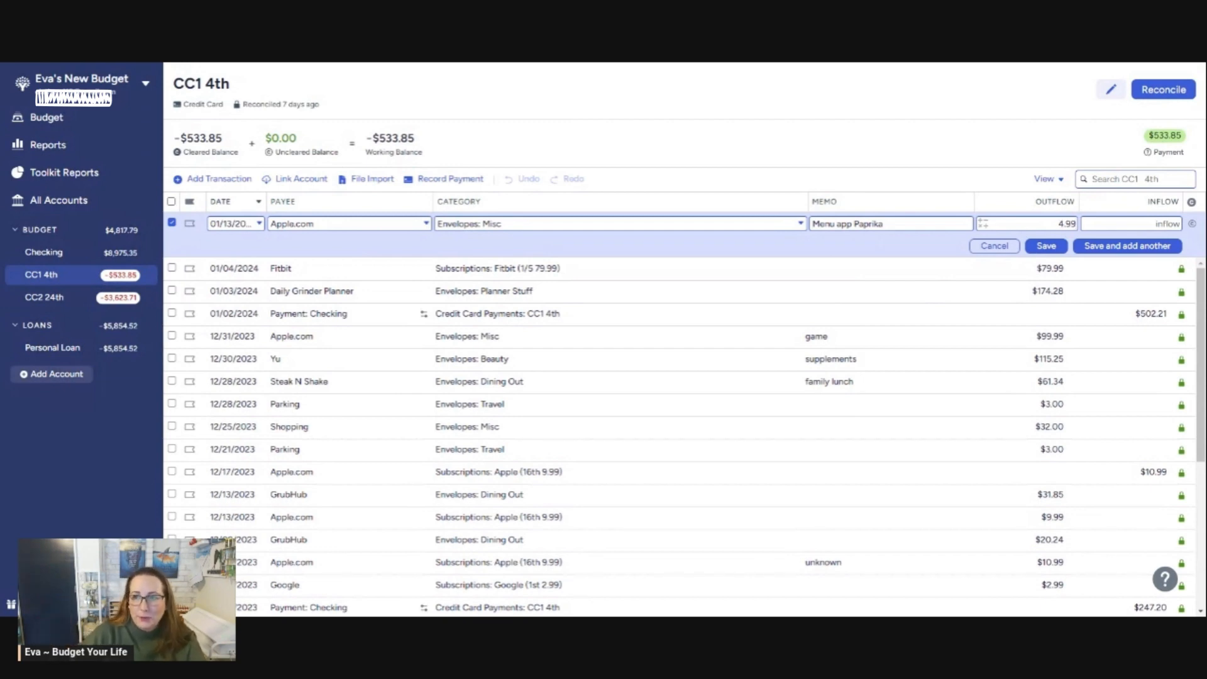
{"action": "left_click", "coordinate": [1103, 251]}
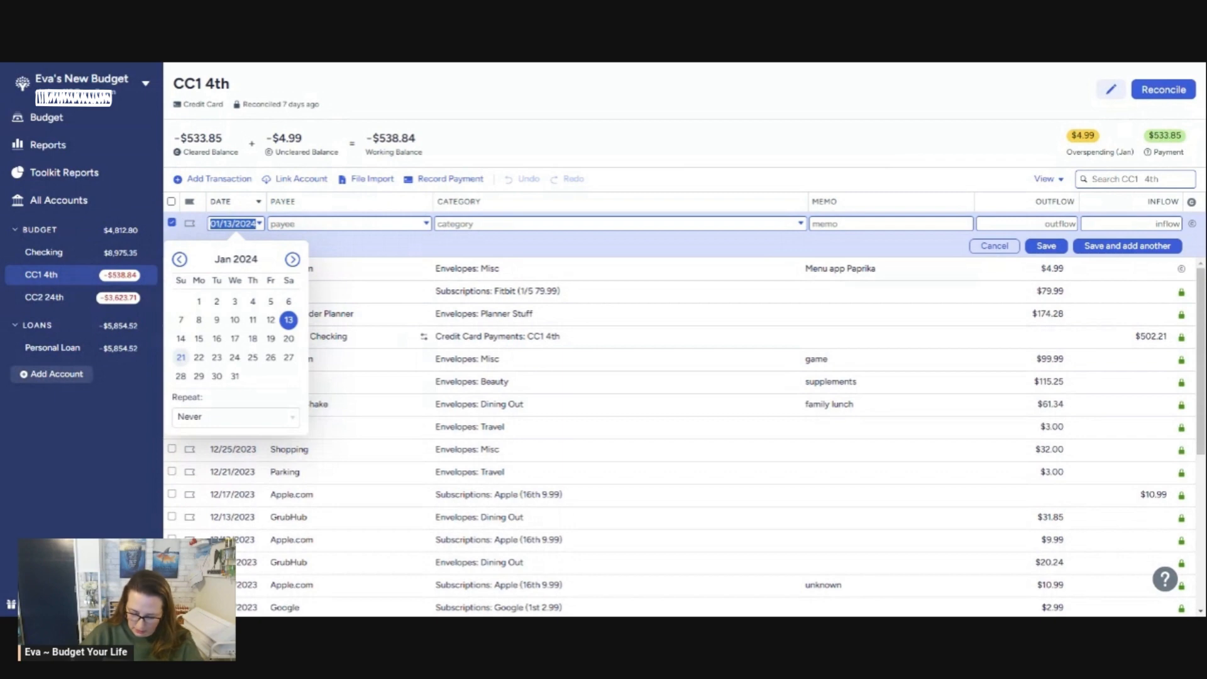
Record a transaction dated 01/14/2024 for payee Apple.com, category Subscriptions: Apple (16th 9.99), with an outflow of 9.99, and save it
{"action": "left_click", "coordinate": [180, 338]}
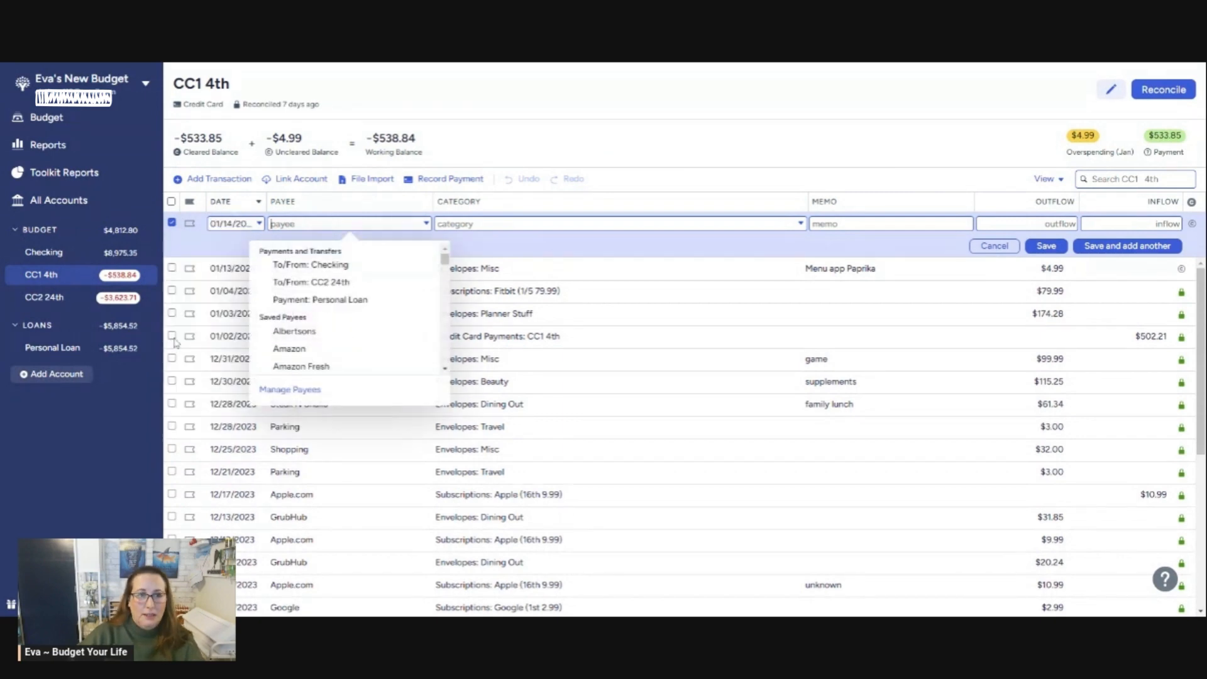
{"action": "type", "text": "appl"}
{"action": "key", "text": "Tab"}
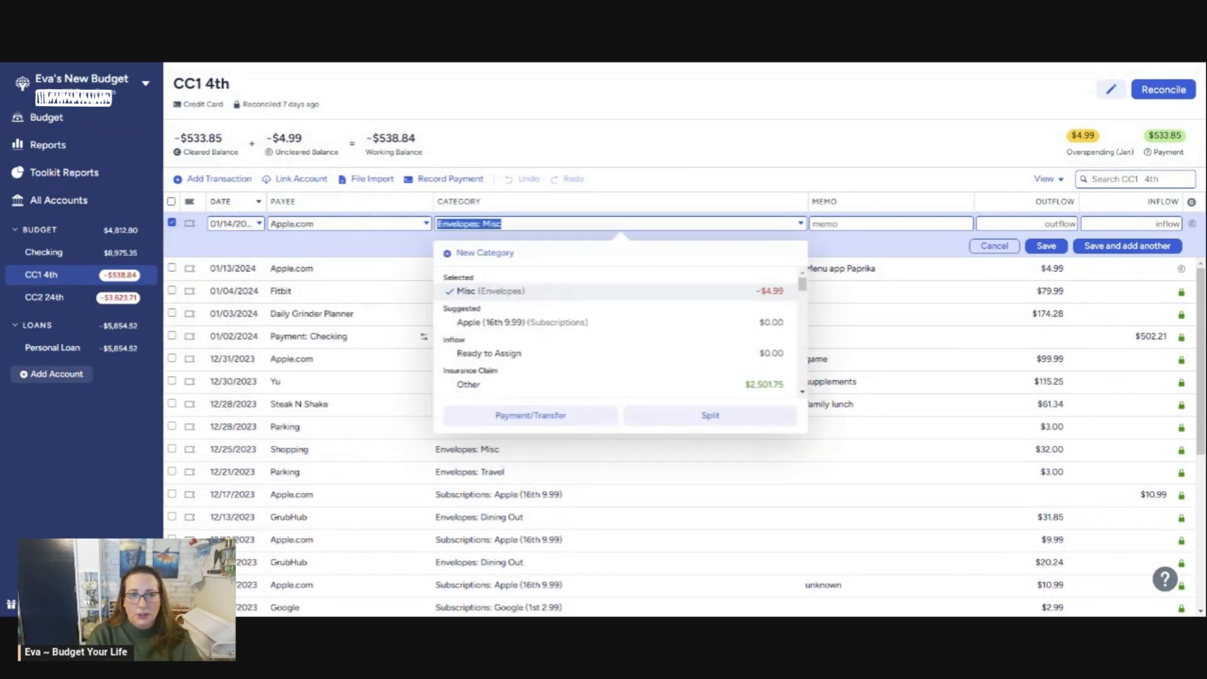
{"action": "type", "text": "app"}
{"action": "key", "text": "Tab"}
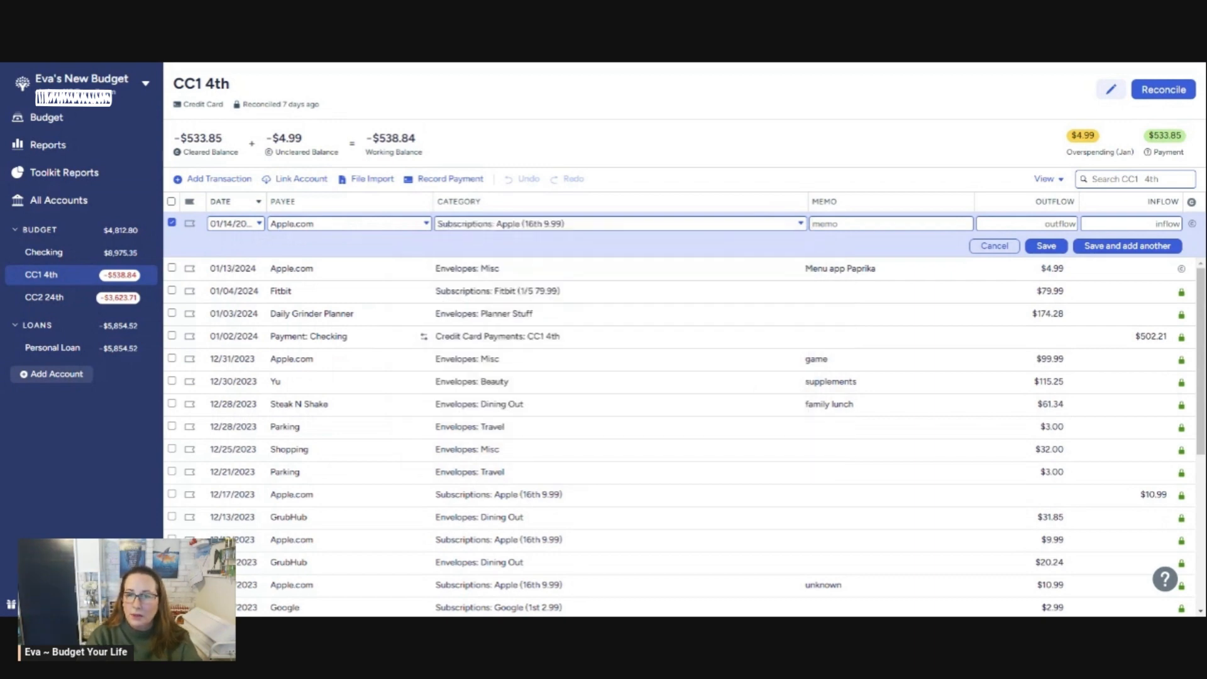
{"action": "key", "text": "Tab"}
{"action": "type", "text": "9"}
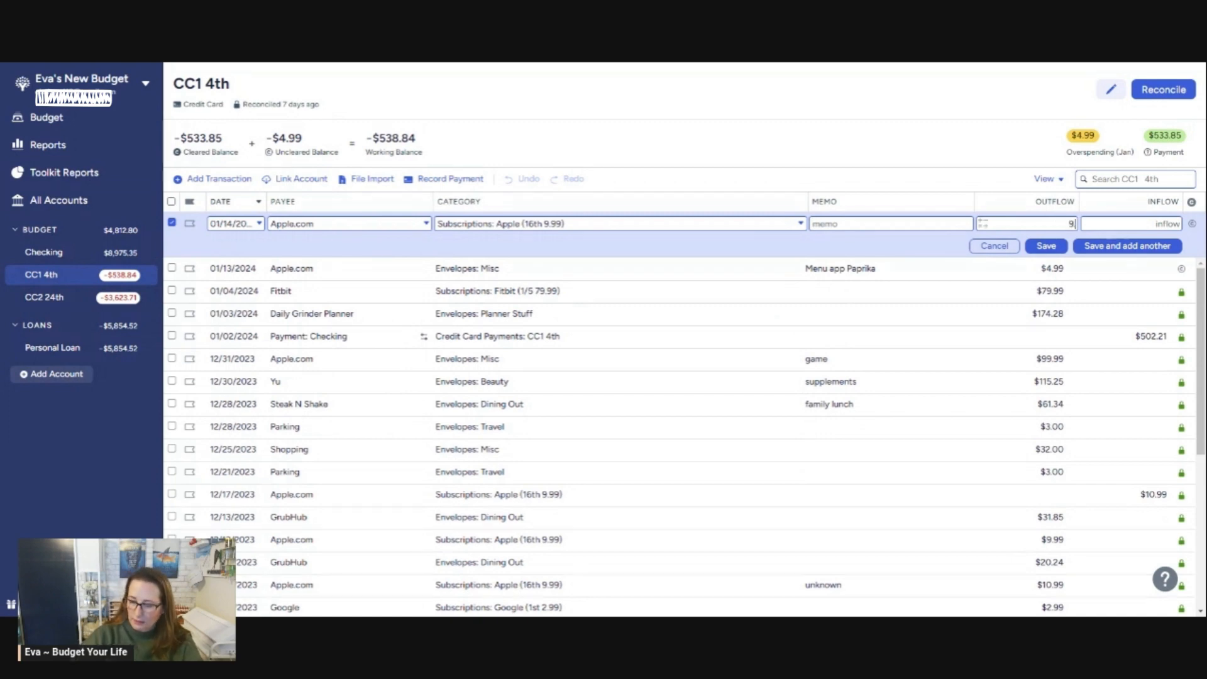
{"action": "type", "text": ".99"}
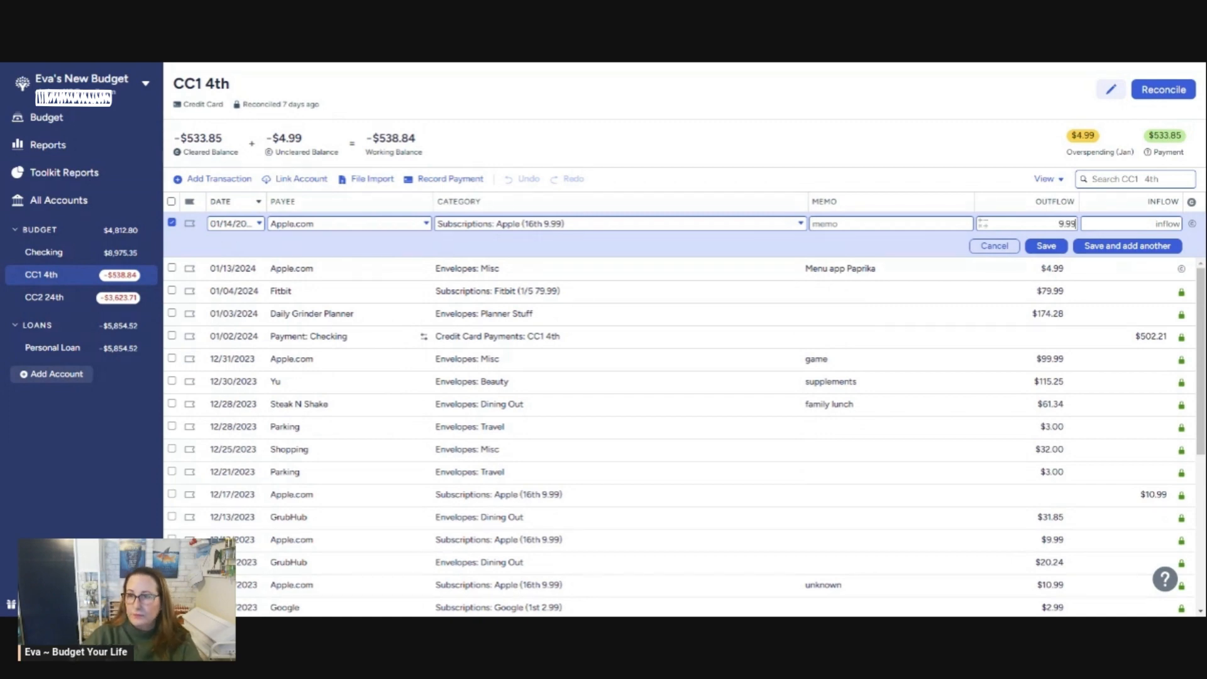
{"action": "left_click", "coordinate": [1045, 246]}
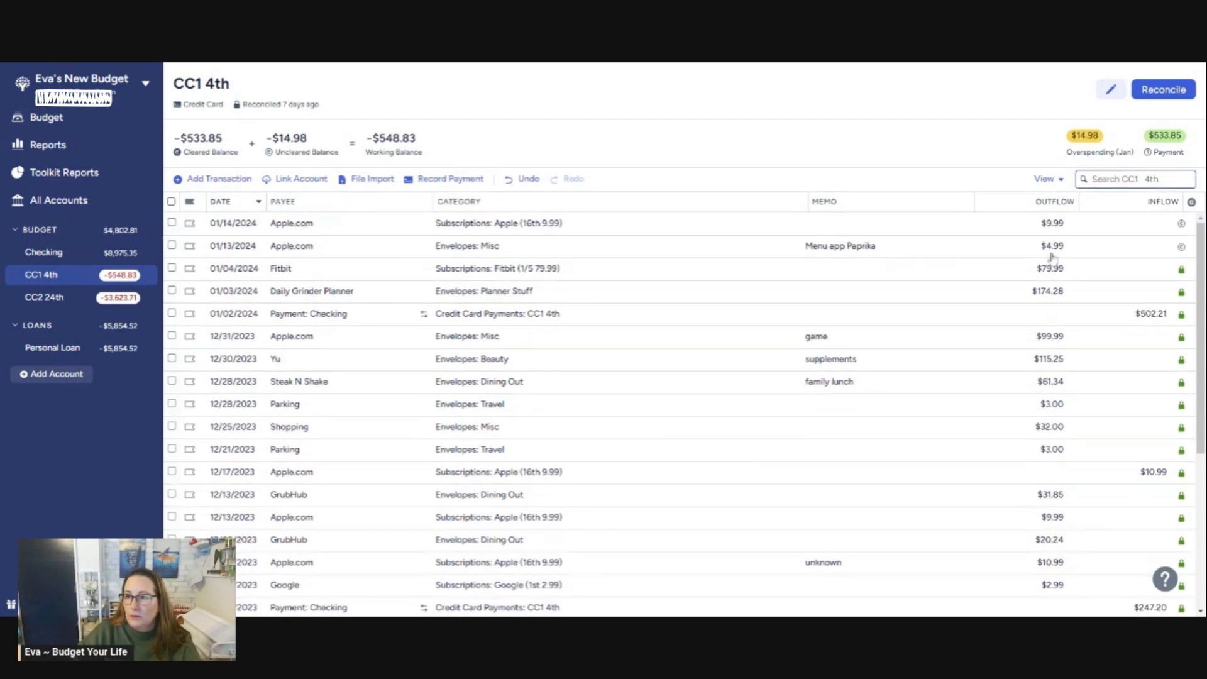
Mark the two new Apple.com transactions as cleared and reconcile the CC1 4th account, accepting its current balance
{"action": "left_click", "coordinate": [1179, 246]}
{"action": "left_click", "coordinate": [1181, 223]}
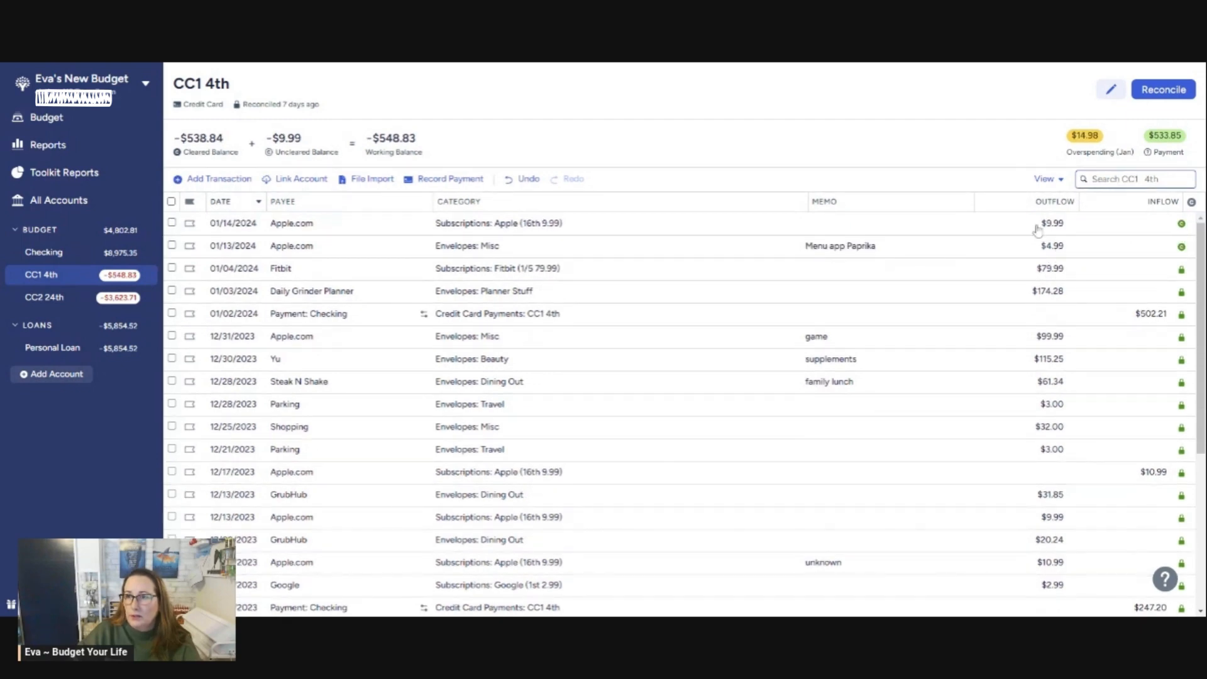
{"action": "mouse_move", "coordinate": [206, 144]}
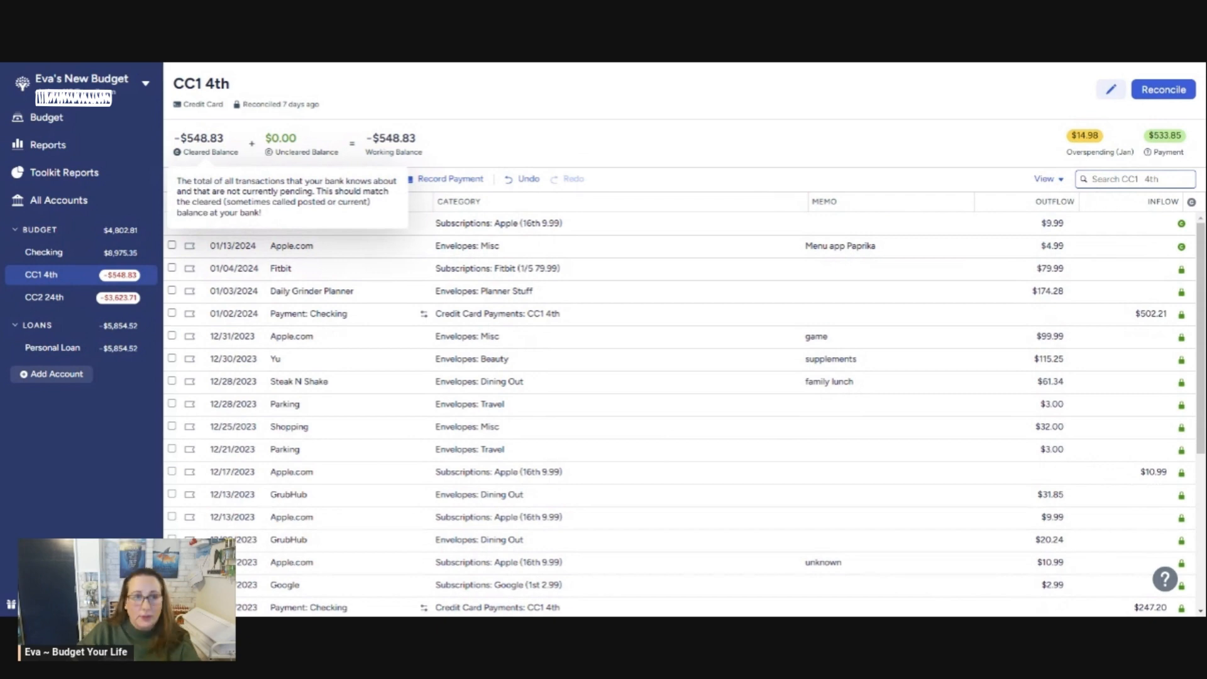
{"action": "left_click", "coordinate": [1159, 93]}
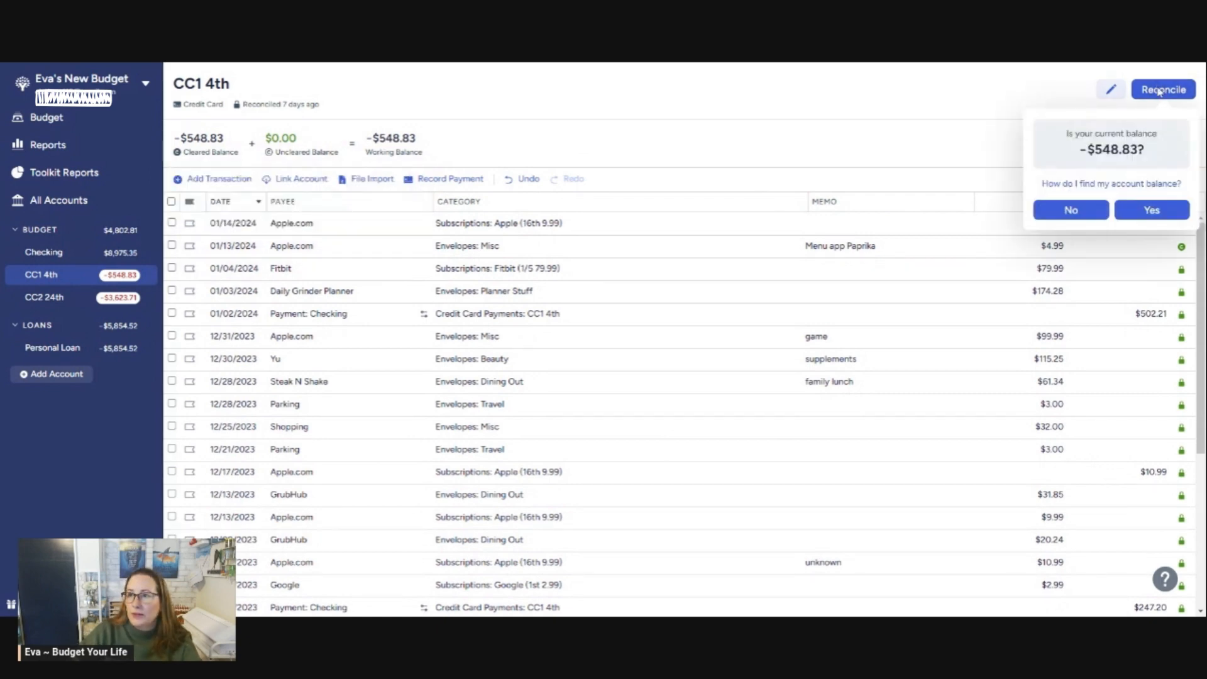
{"action": "left_click", "coordinate": [1160, 211]}
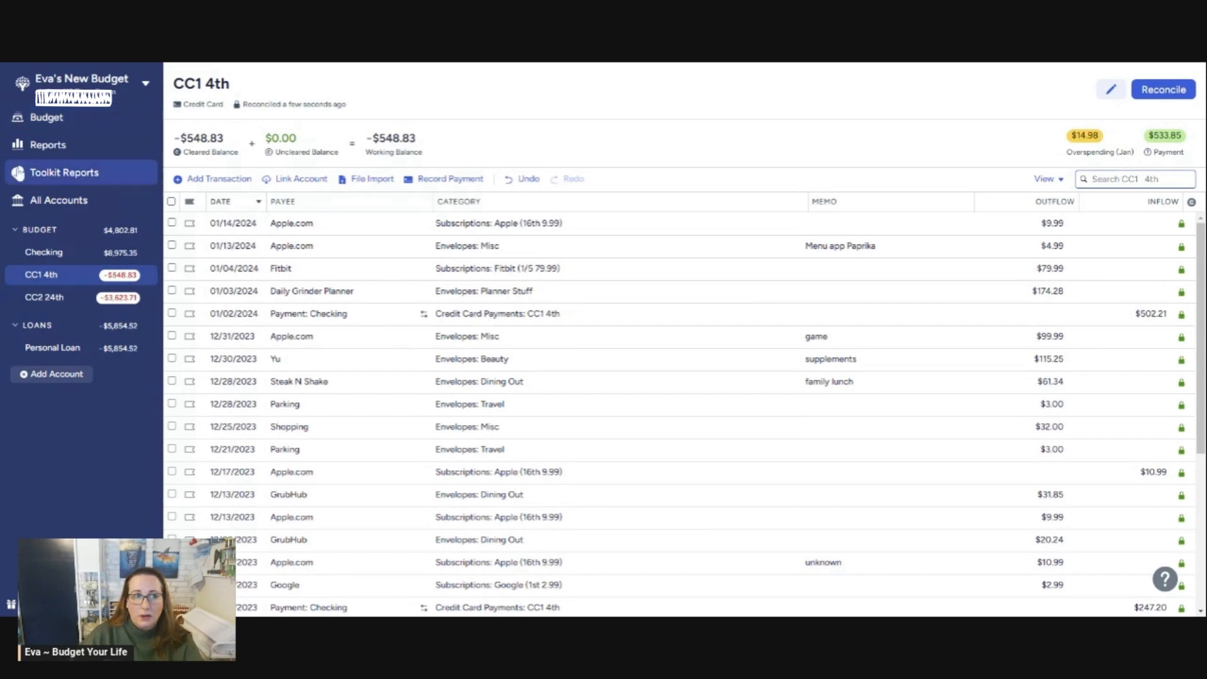
In the CC2 24th account, start a transaction dated 01/16/2024 with payee Construction Co and category Insurance Claim: Repairs
{"action": "left_click", "coordinate": [64, 303]}
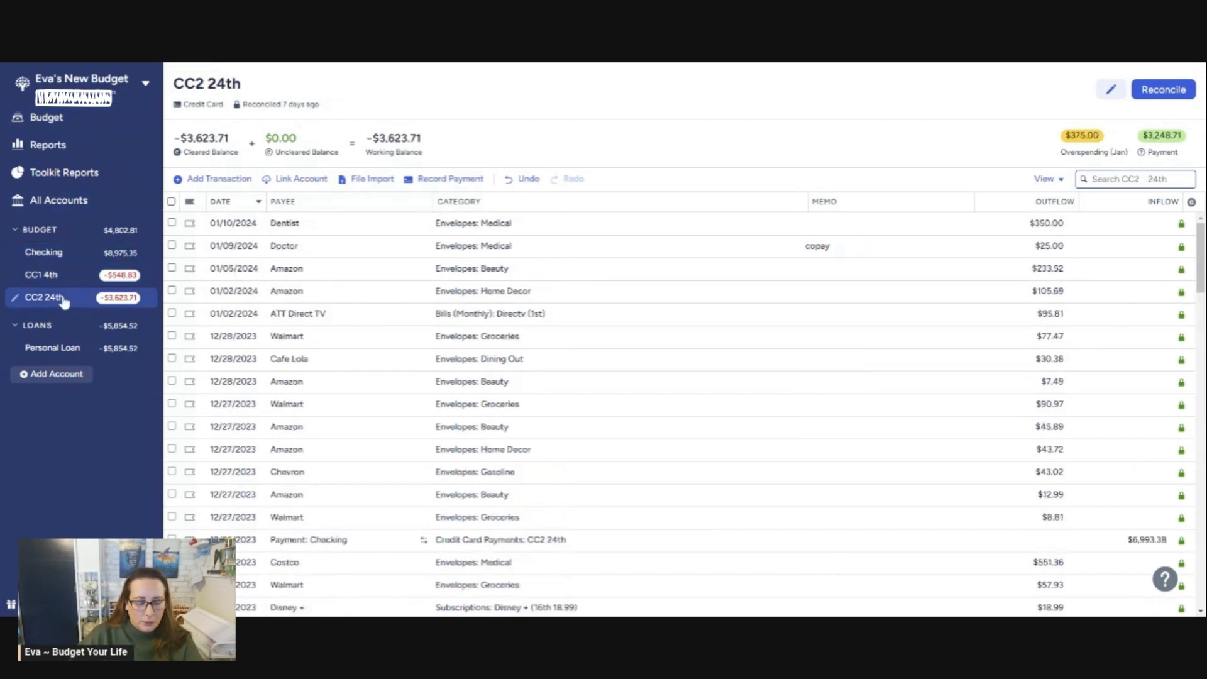
{"action": "left_click", "coordinate": [223, 180]}
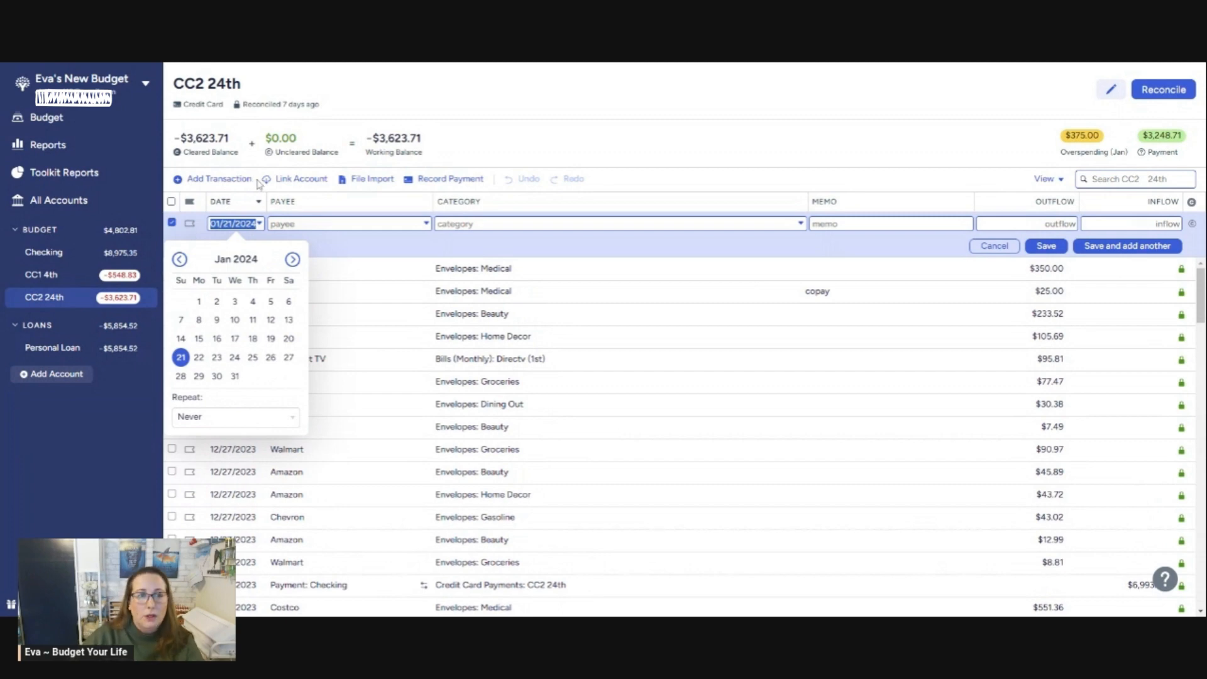
{"action": "left_click", "coordinate": [217, 338]}
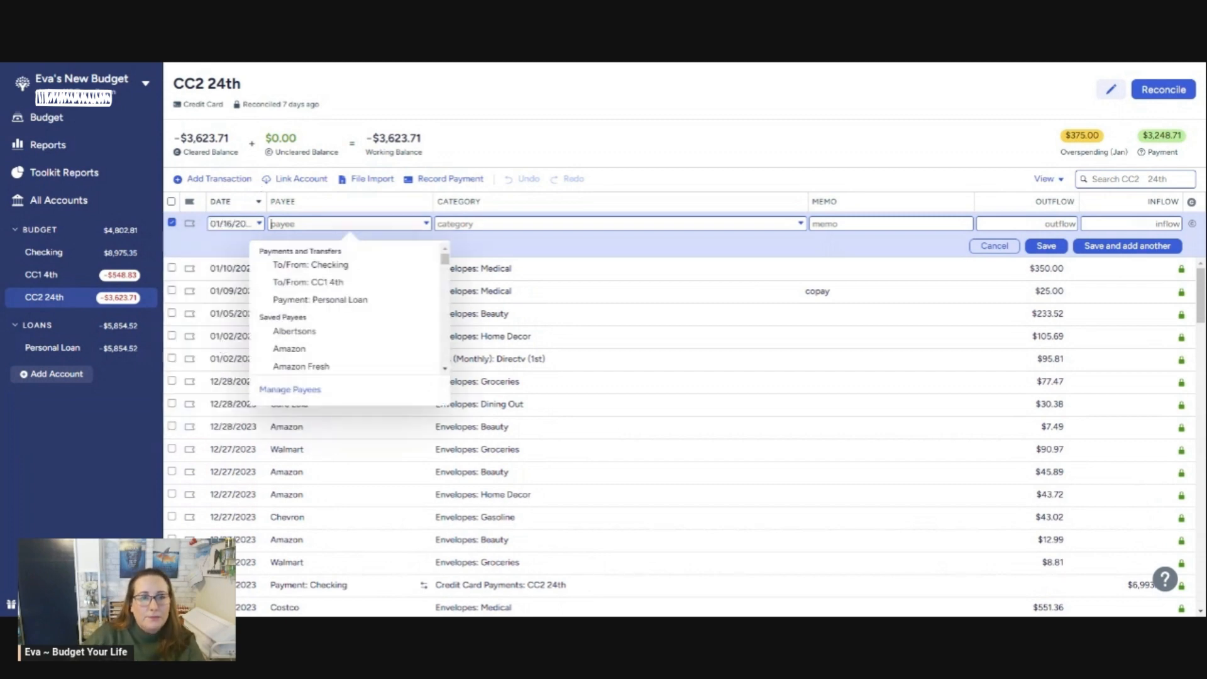
{"action": "type", "text": "Conb"}
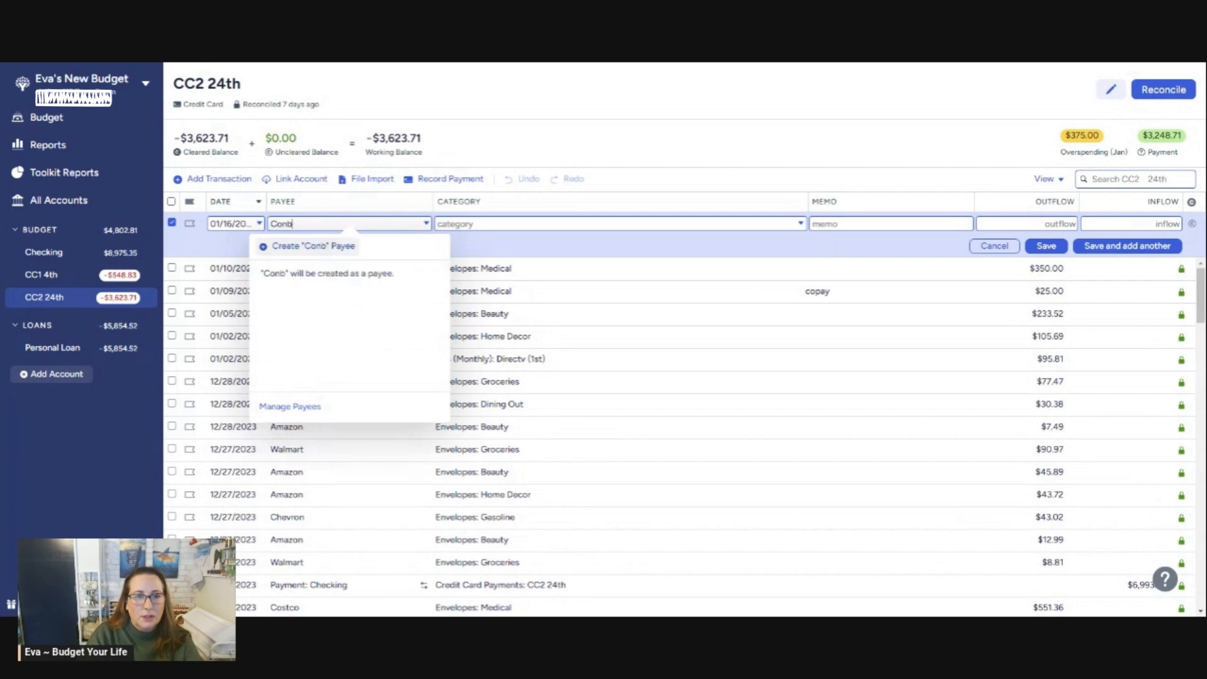
{"action": "key", "text": "BackSpace"}
{"action": "type", "text": "st"}
{"action": "key", "text": "Tab"}
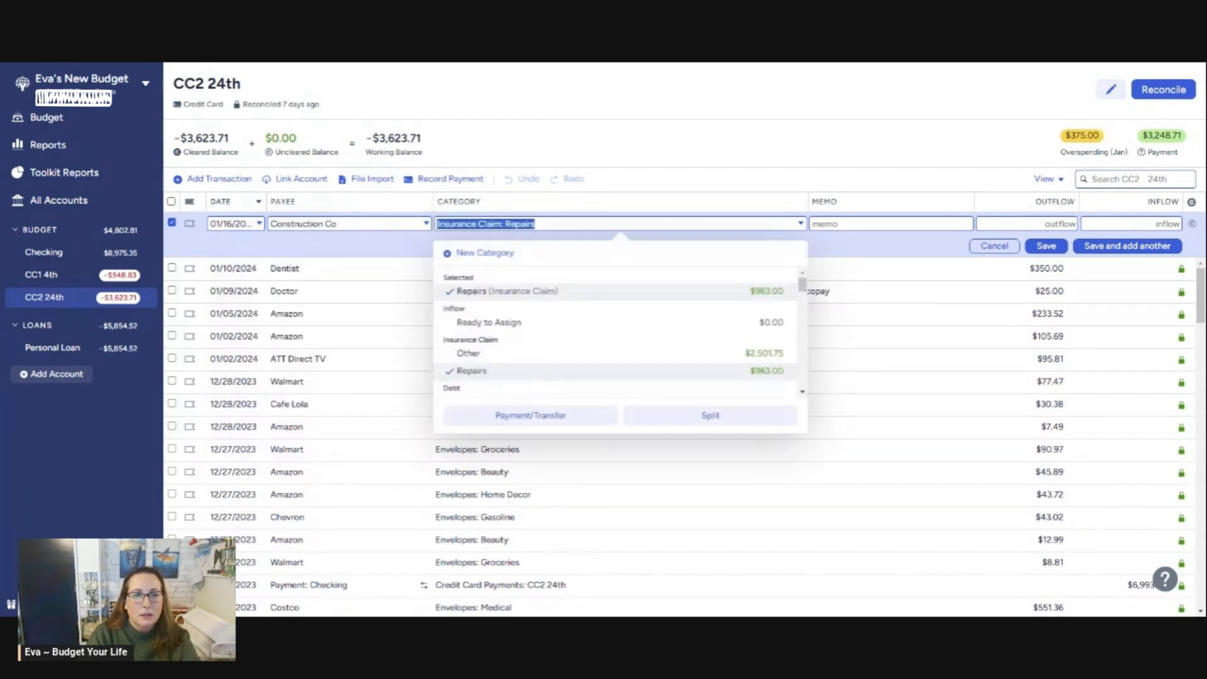
{"action": "key", "text": "Tab"}
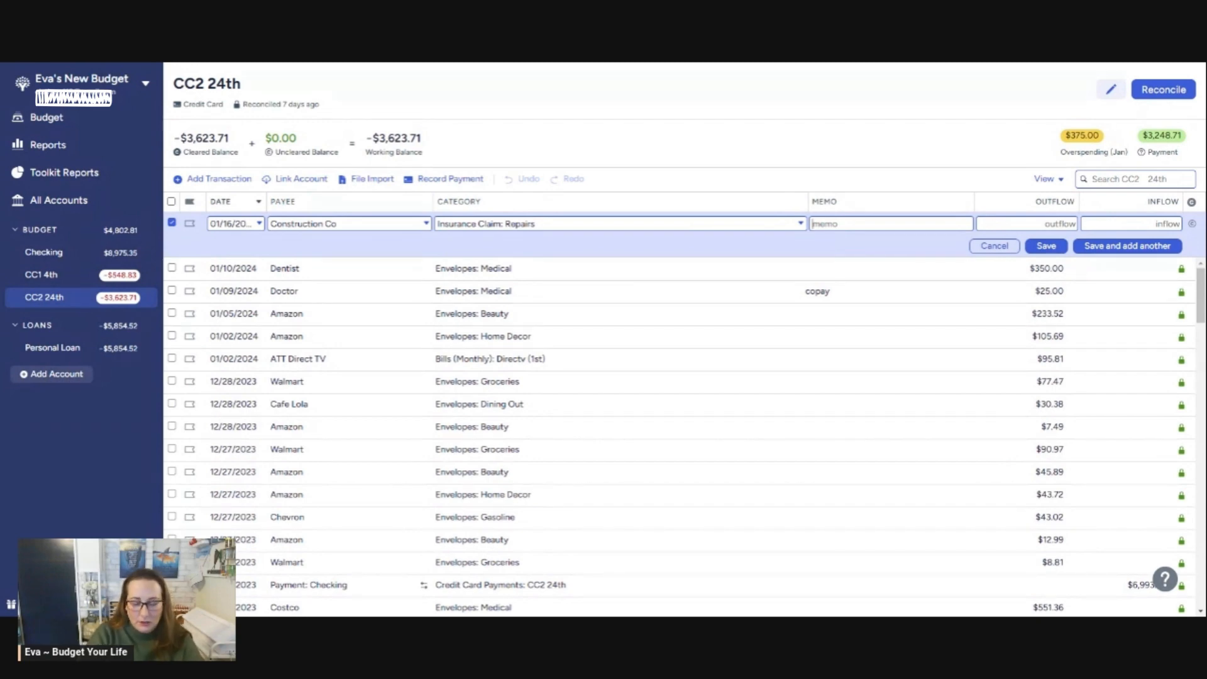
Give the Construction Co transaction the memo "final payment" and an outflow of 1263.61, and save it, ready for another entry
{"action": "type", "text": "final payment"}
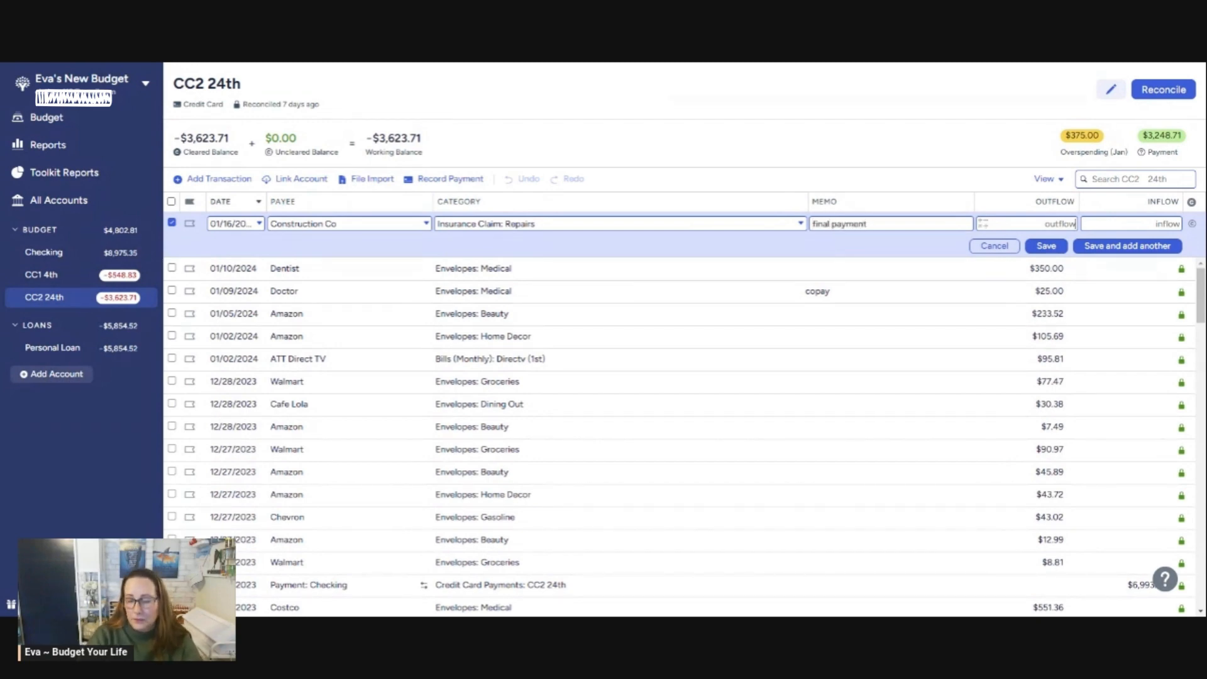
{"action": "type", "text": "1263.61"}
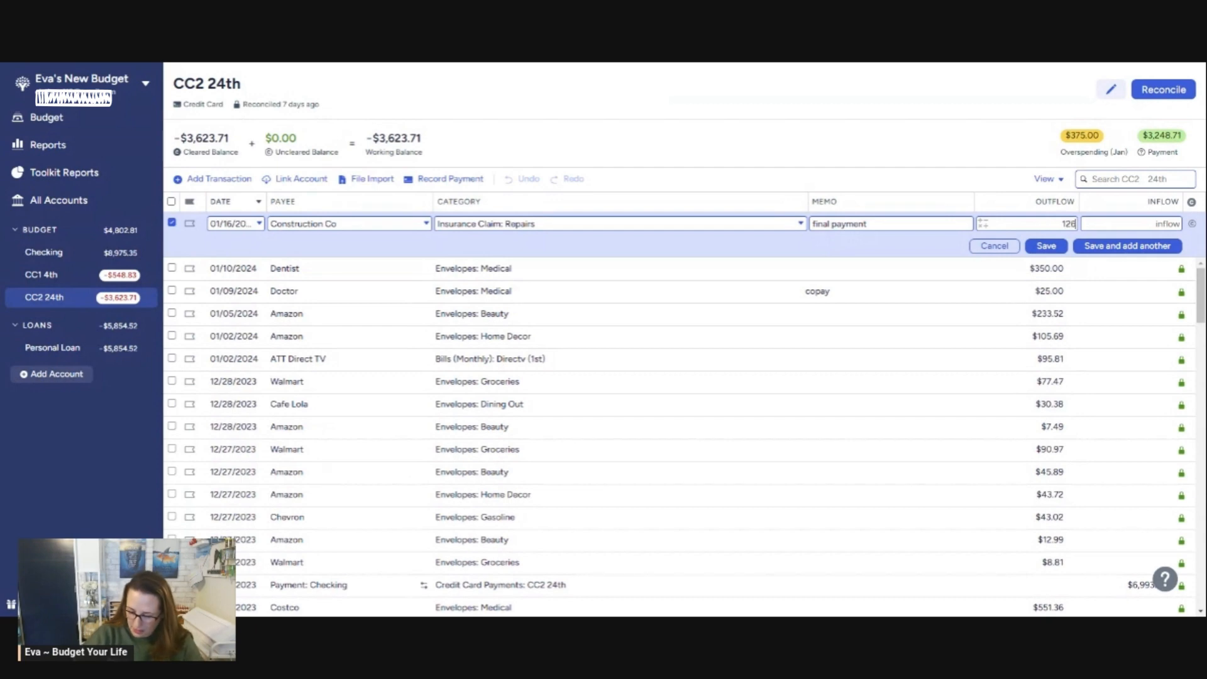
{"action": "key", "text": "Tab"}
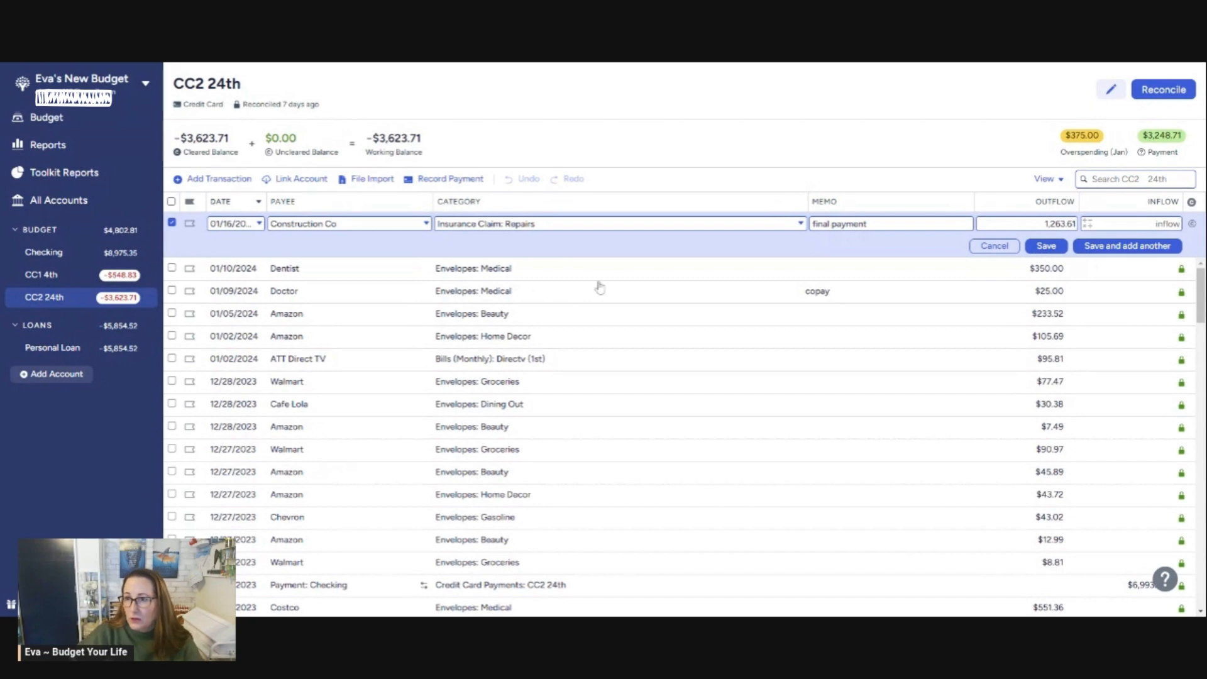
{"action": "left_click", "coordinate": [1140, 256]}
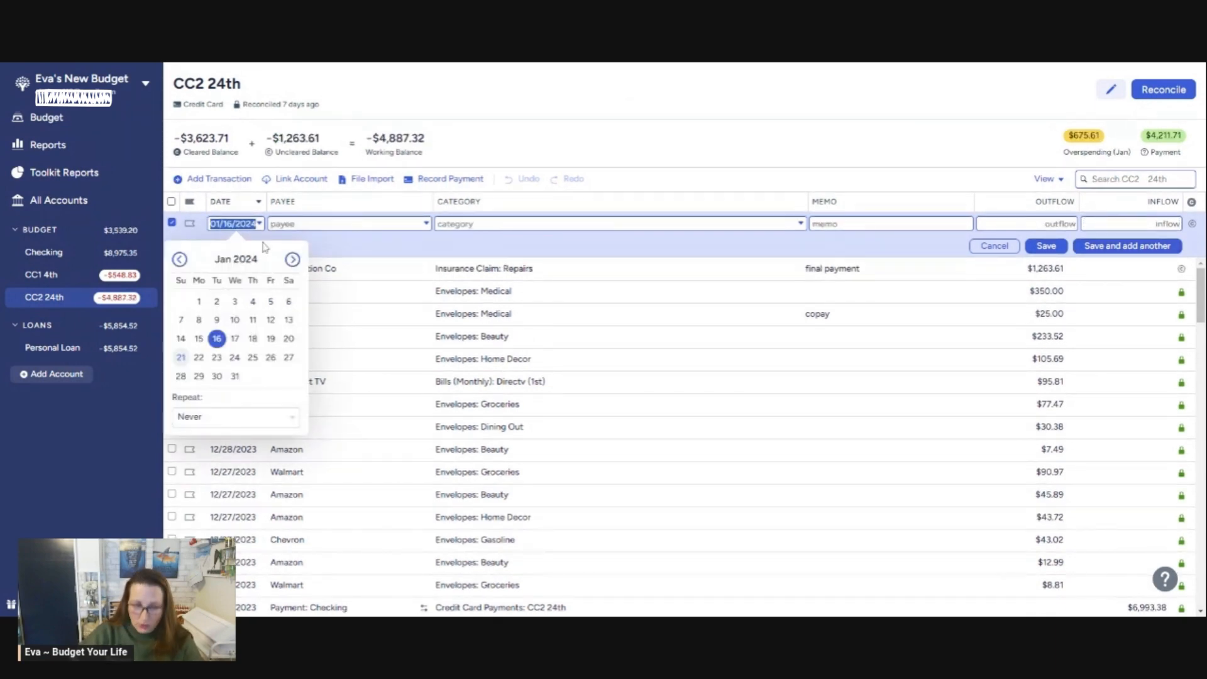
Start a transaction dated 01/18/2024 with payee Nationwide Pet Ins and category Bills (Monthly): Pet Ins/Pups (18th)
{"action": "left_click", "coordinate": [252, 340]}
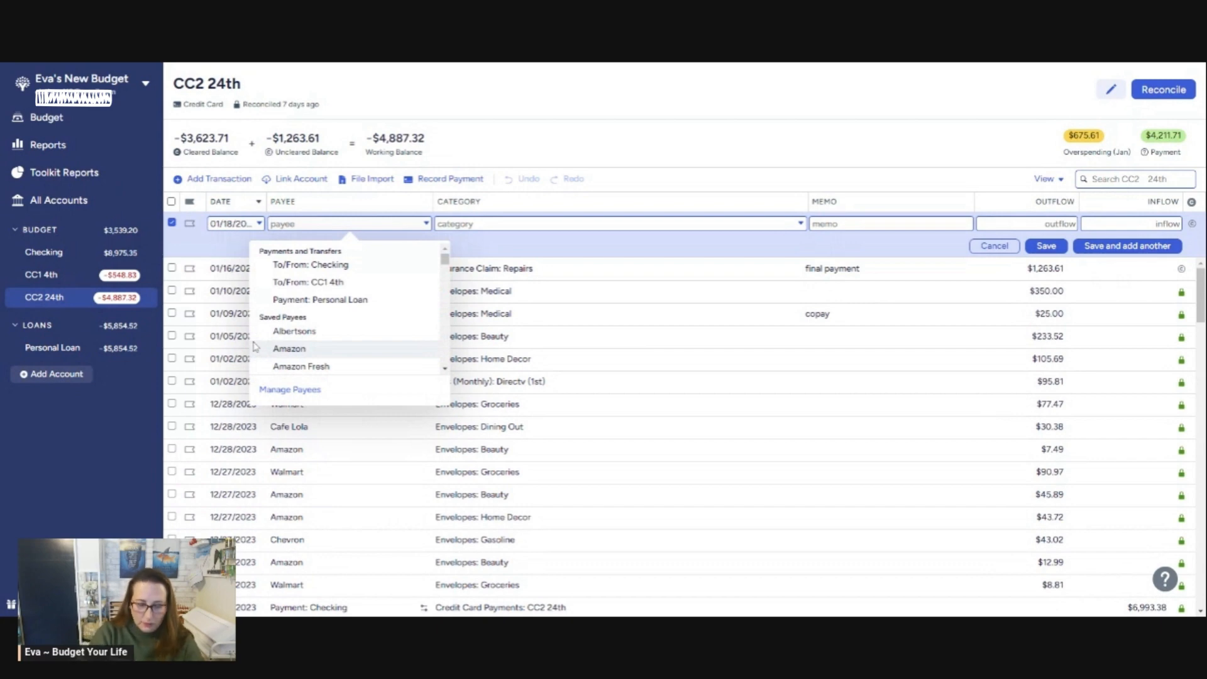
{"action": "type", "text": "Nation"}
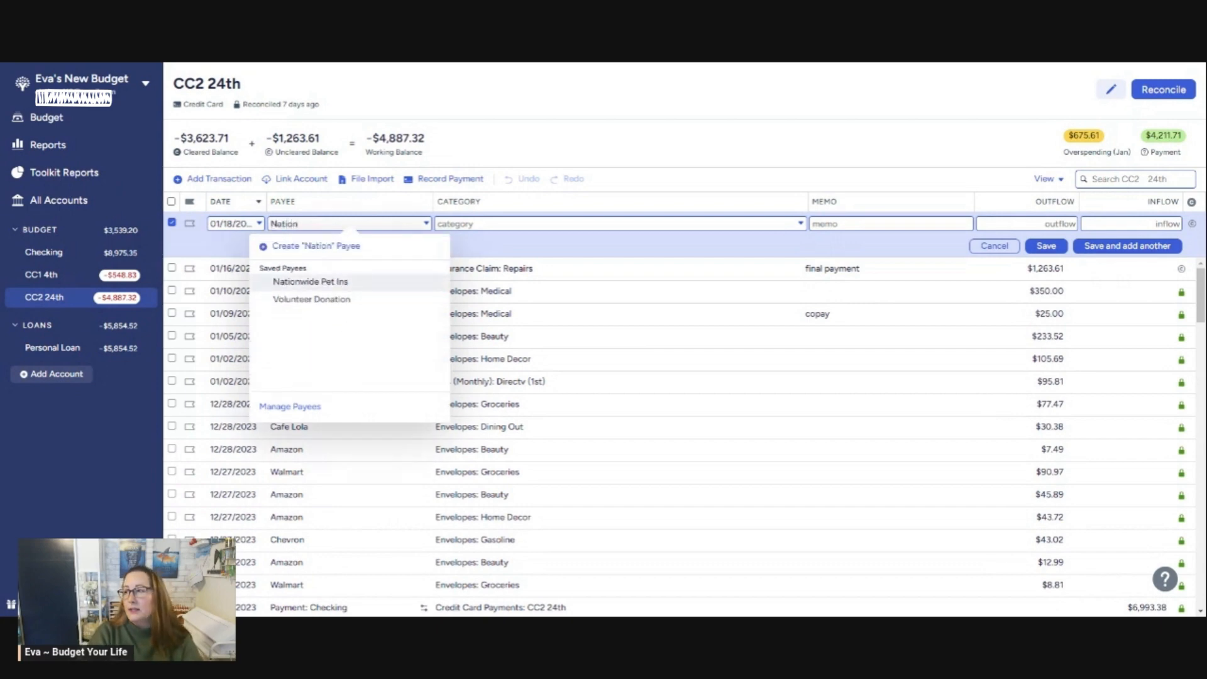
{"action": "key", "text": "Tab"}
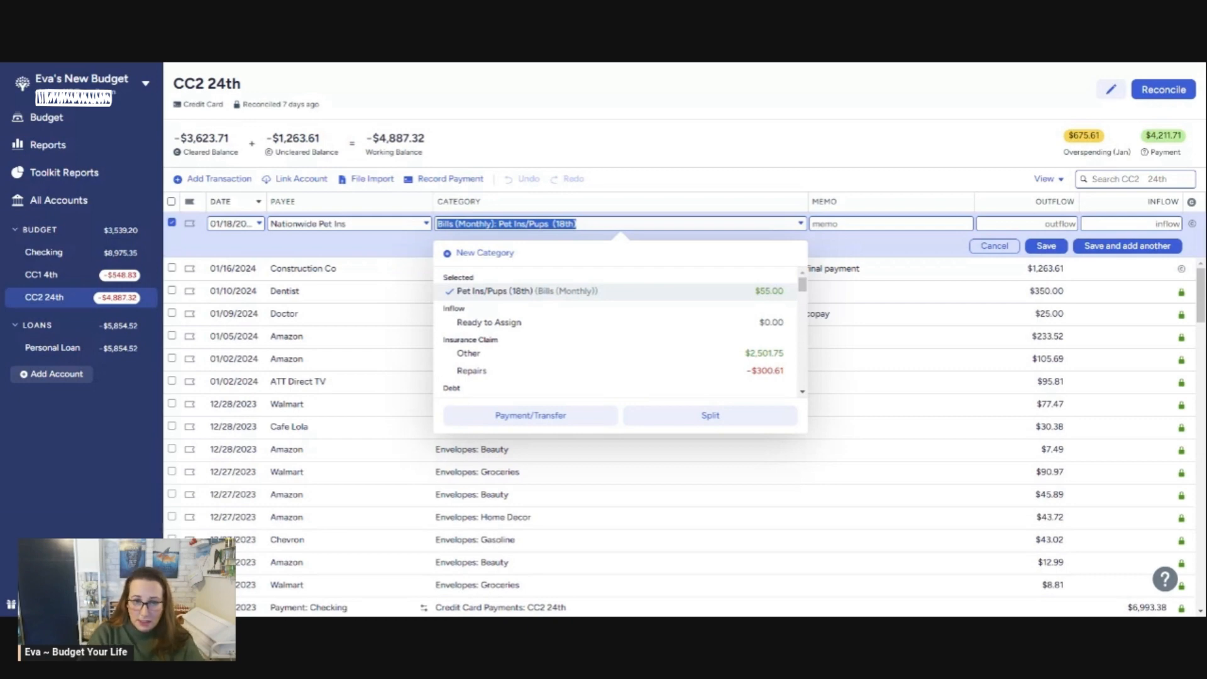
{"action": "key", "text": "Tab"}
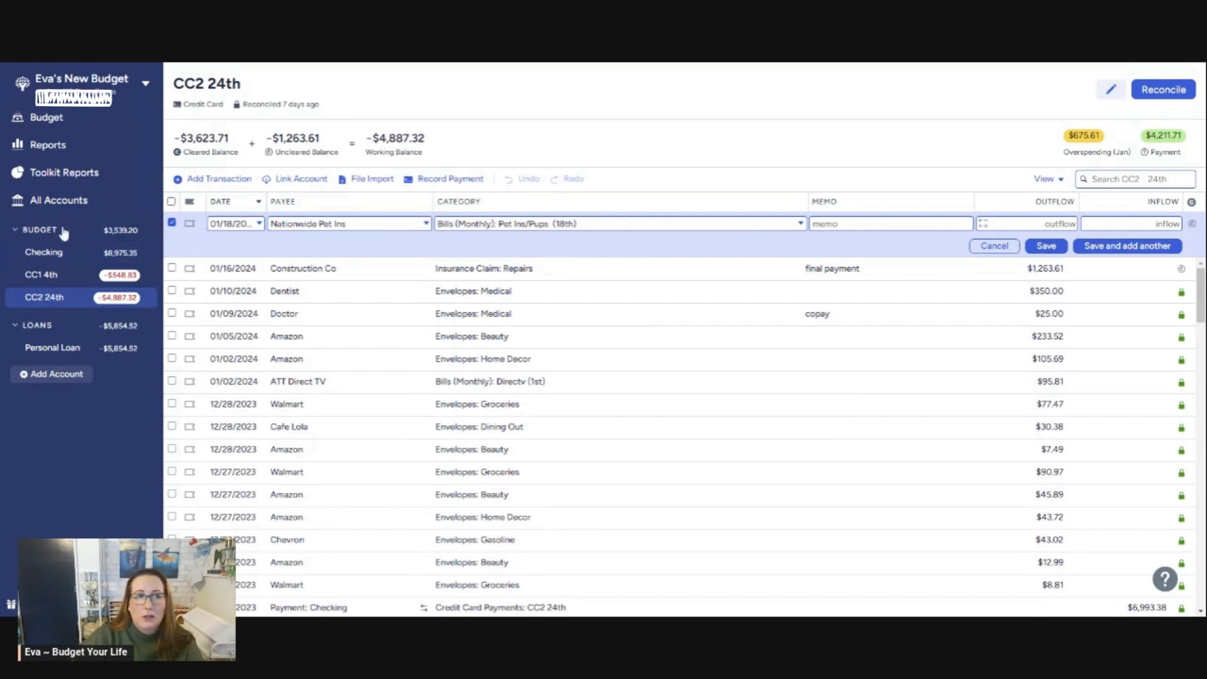
Check the December Nationwide Pet Ins charge, enter an outflow of 51.29 for the new one, and save it, ready for another entry
{"action": "scroll", "coordinate": [449, 390], "scroll_direction": "down", "scroll_amount": 10}
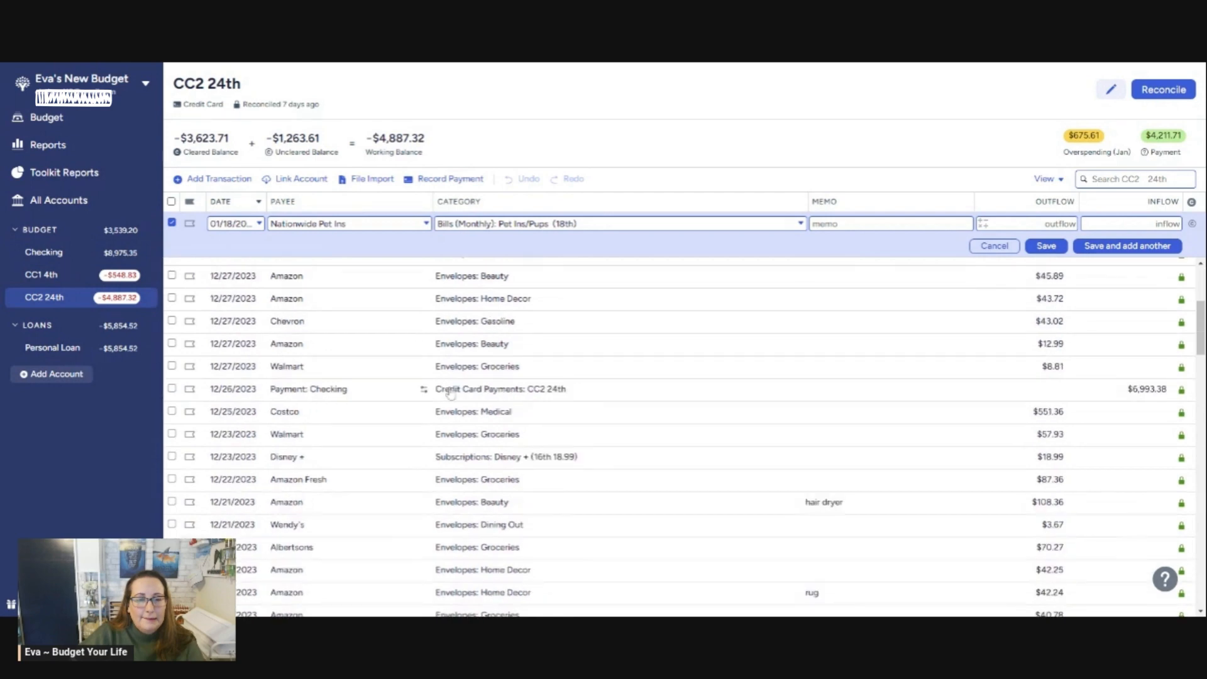
{"action": "scroll", "coordinate": [449, 390], "scroll_direction": "down", "scroll_amount": 5}
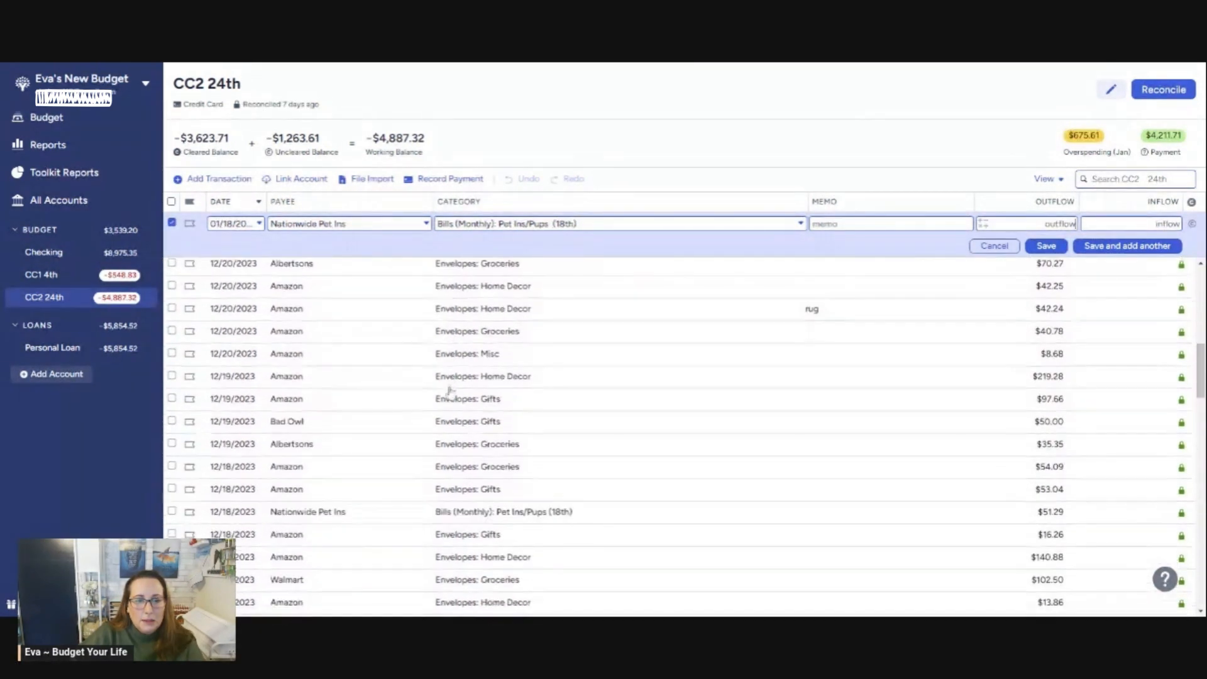
{"action": "scroll", "coordinate": [794, 480], "scroll_direction": "up", "scroll_amount": 15}
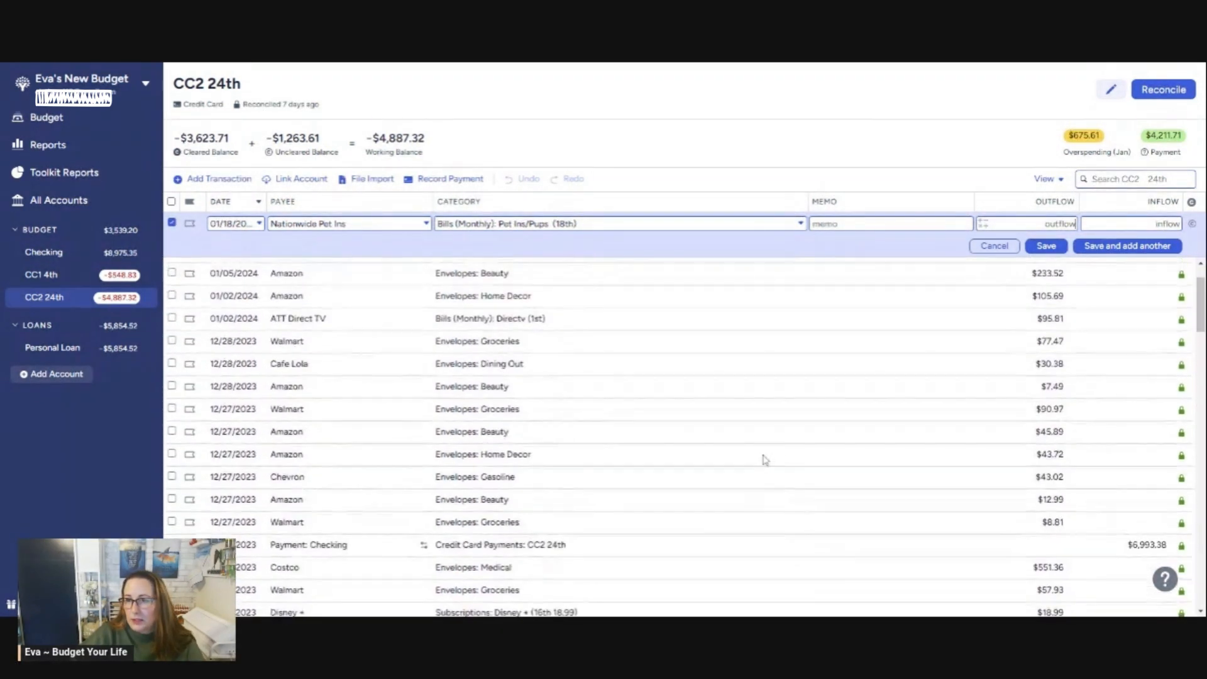
{"action": "left_click", "coordinate": [1030, 224]}
{"action": "type", "text": "51.29"}
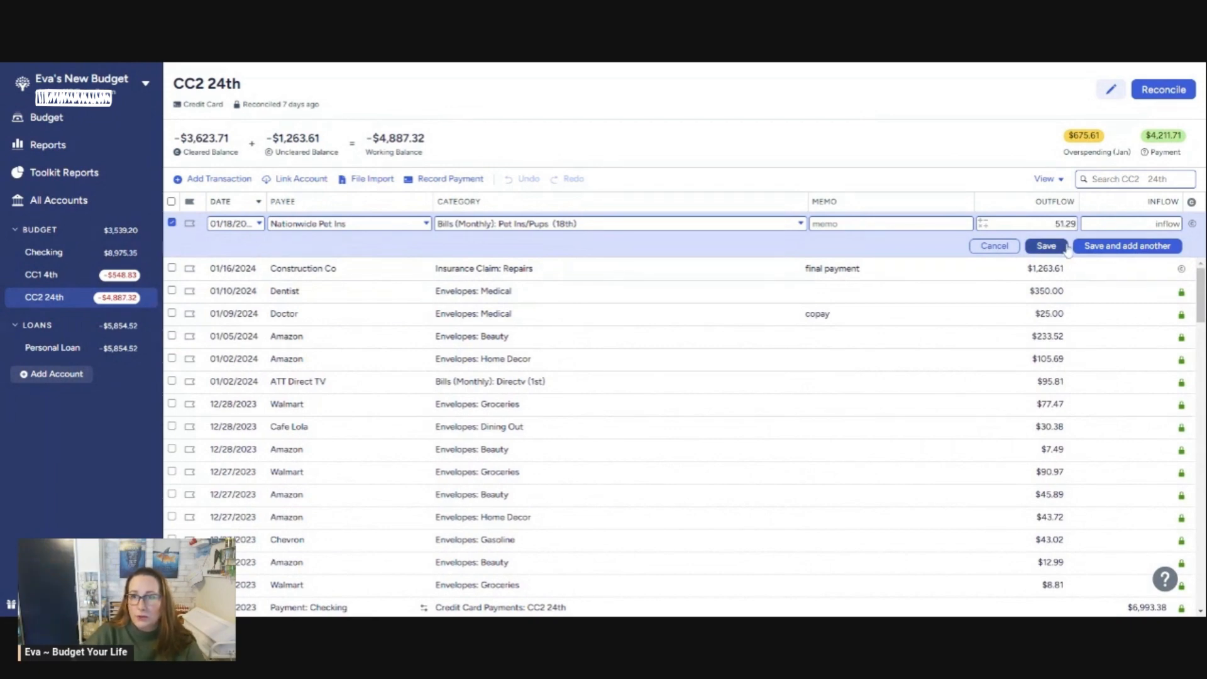
{"action": "left_click", "coordinate": [1097, 246]}
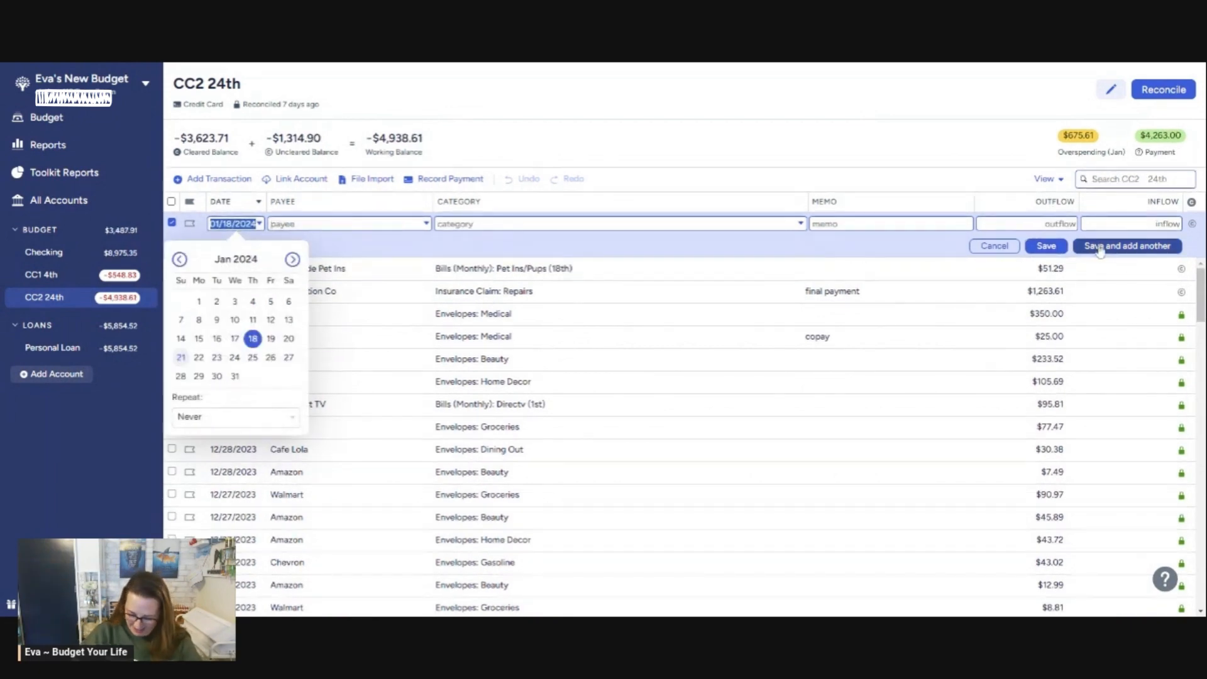
Record a transaction dated 01/18/2024 for payee Disney +, category Subscriptions: Disney + (16th 18.99), with an outflow of 18.99, and save it
{"action": "key", "text": "Tab"}
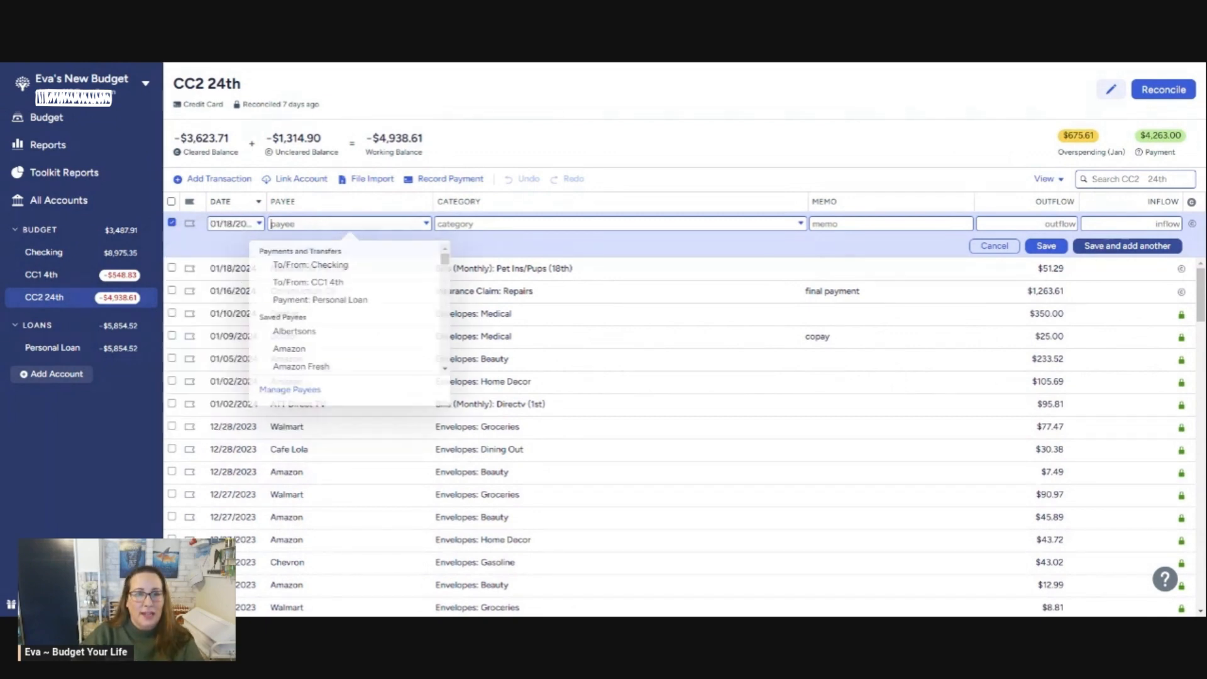
{"action": "type", "text": "dis"}
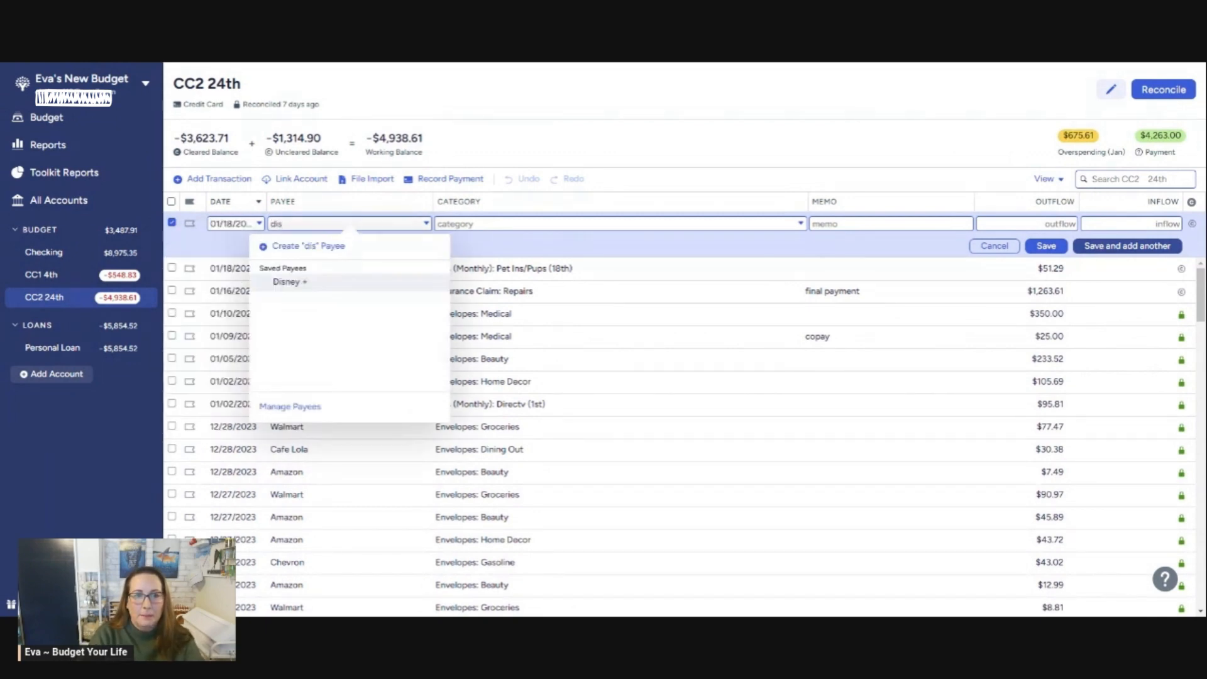
{"action": "key", "text": "Tab"}
{"action": "key", "text": "Tab"}
{"action": "key", "text": "Tab"}
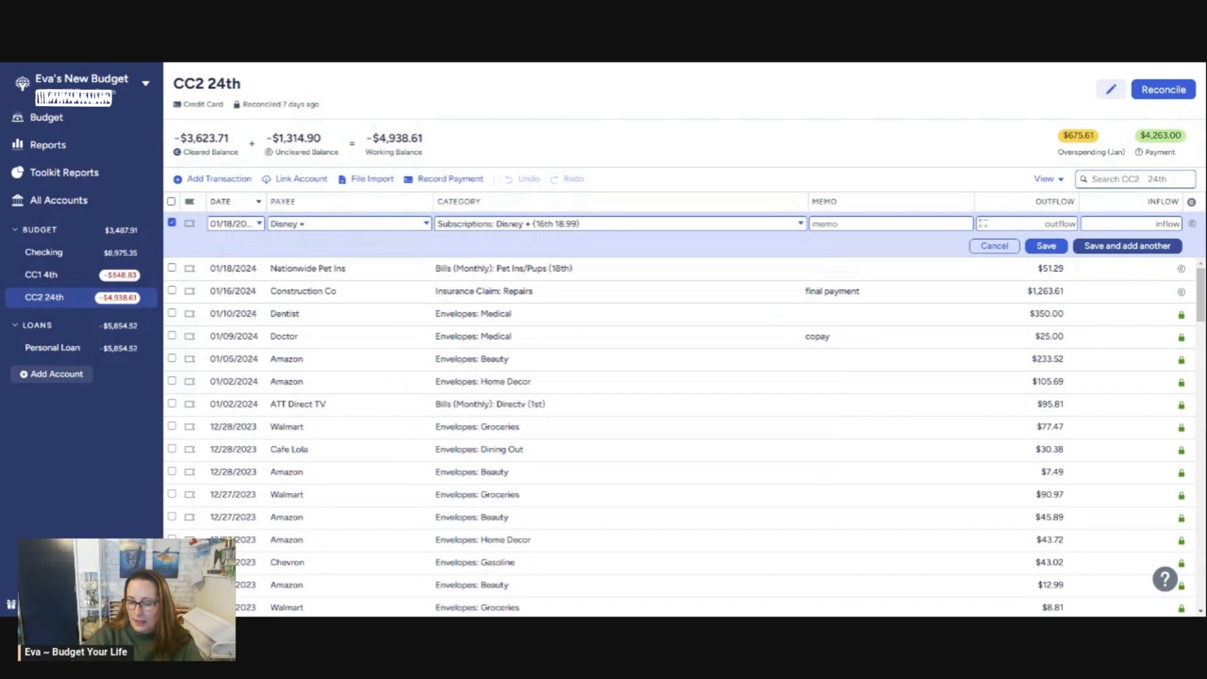
{"action": "type", "text": "18.99"}
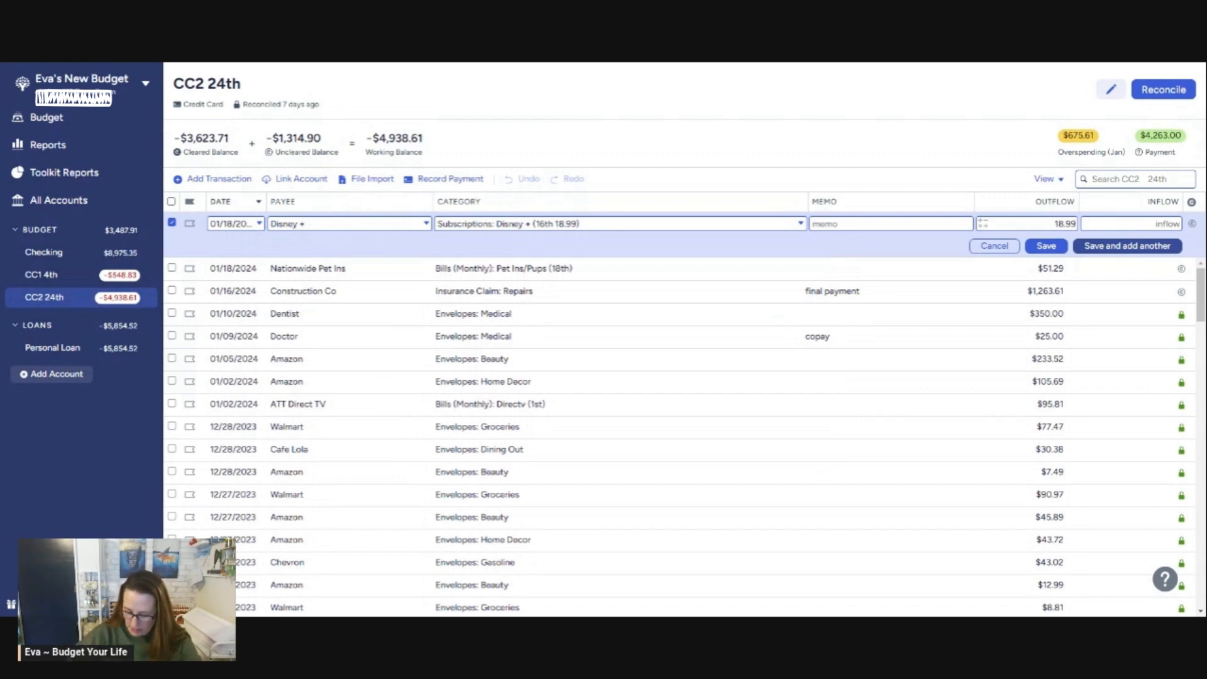
{"action": "key", "text": "Return"}
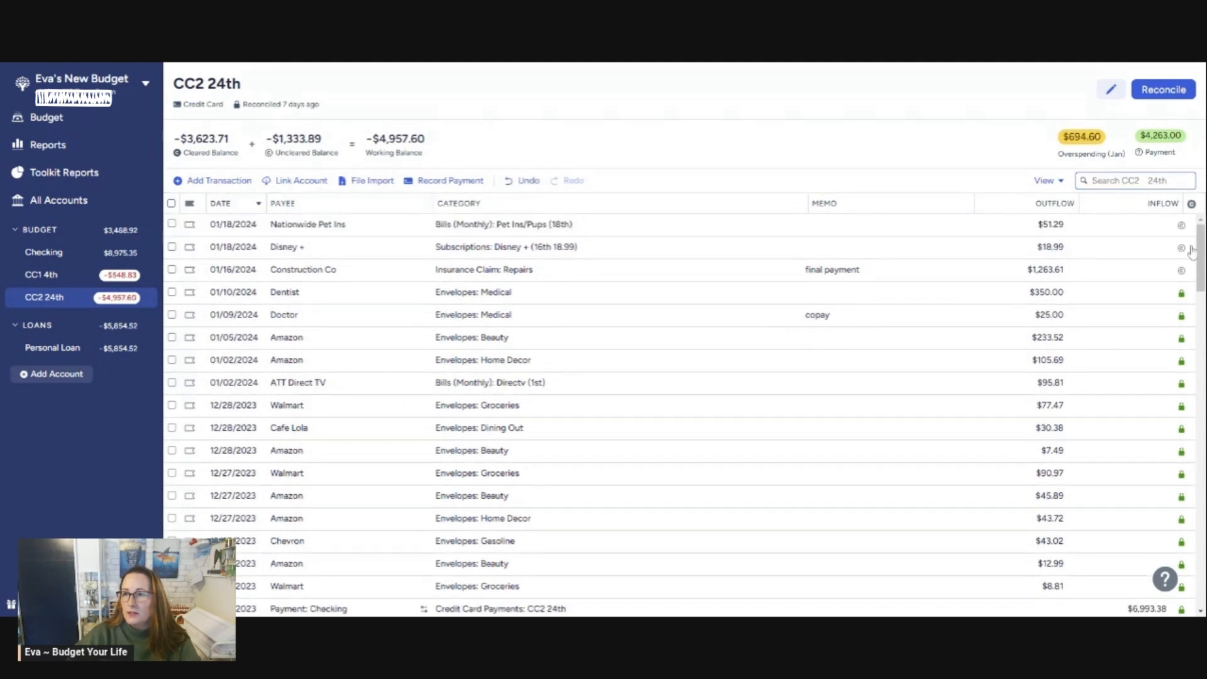
Mark the 01/16 Construction Co and 01/18 Disney + transactions as cleared, leaving the Nationwide Pet Ins transaction uncleared
{"action": "left_click", "coordinate": [1181, 269]}
{"action": "left_click", "coordinate": [1181, 247]}
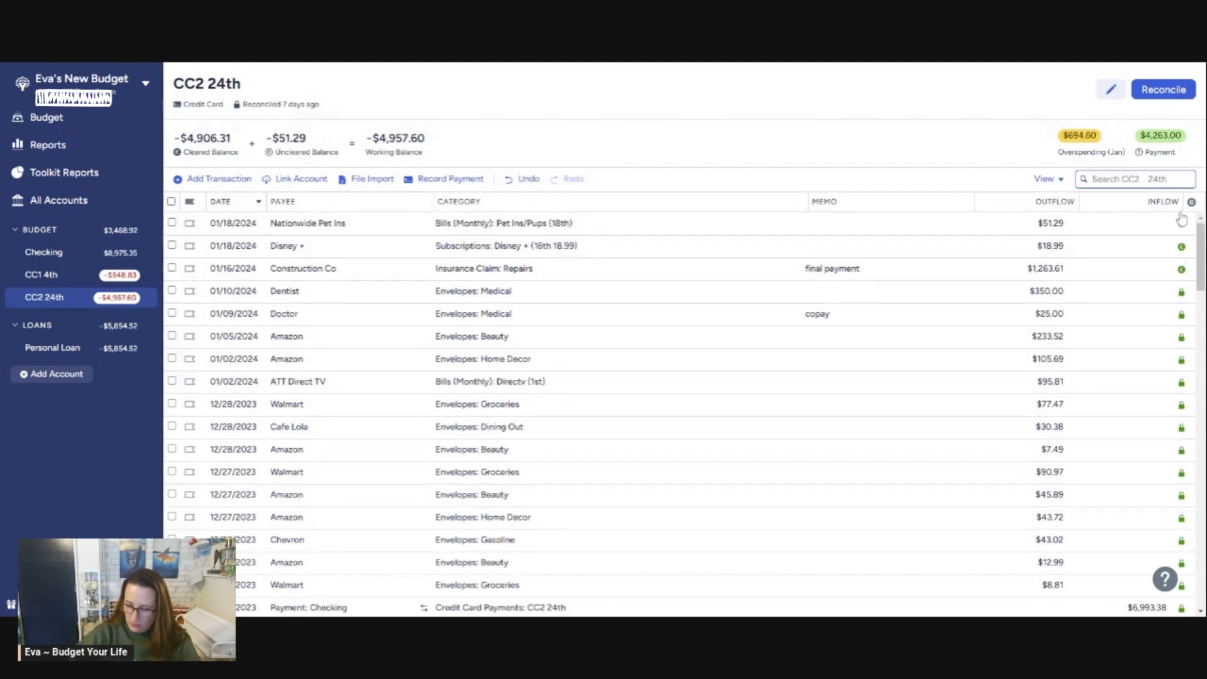
{"action": "left_click", "coordinate": [1181, 223]}
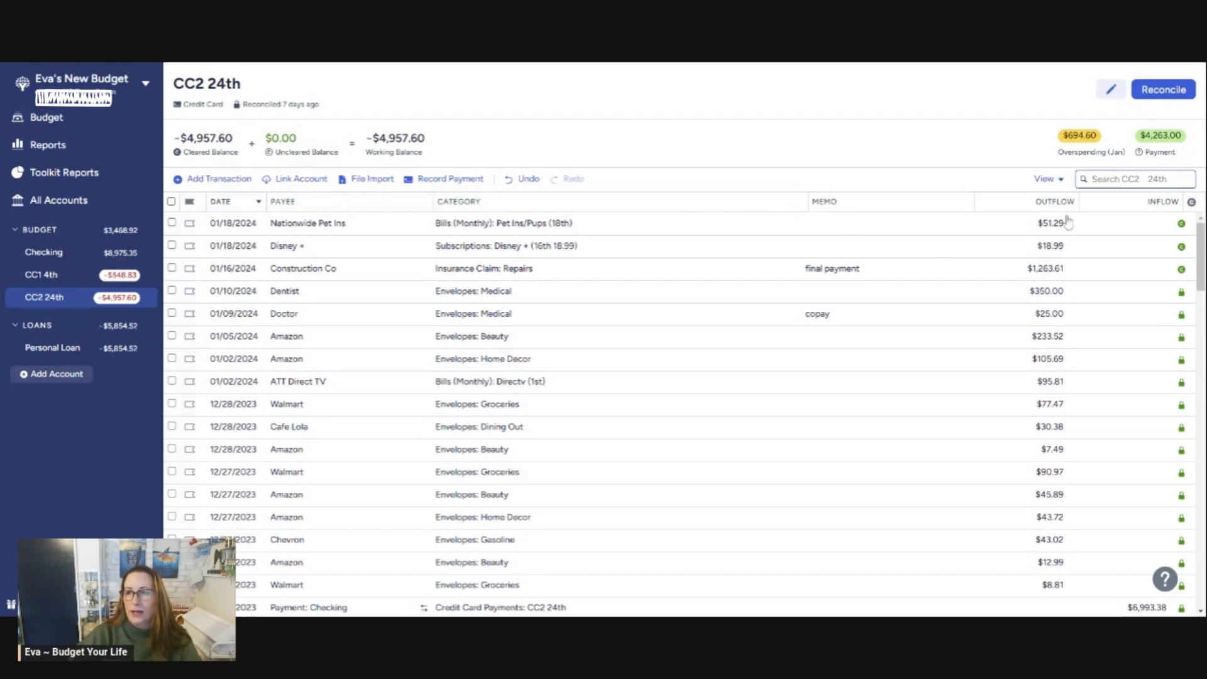
{"action": "left_click", "coordinate": [1181, 225]}
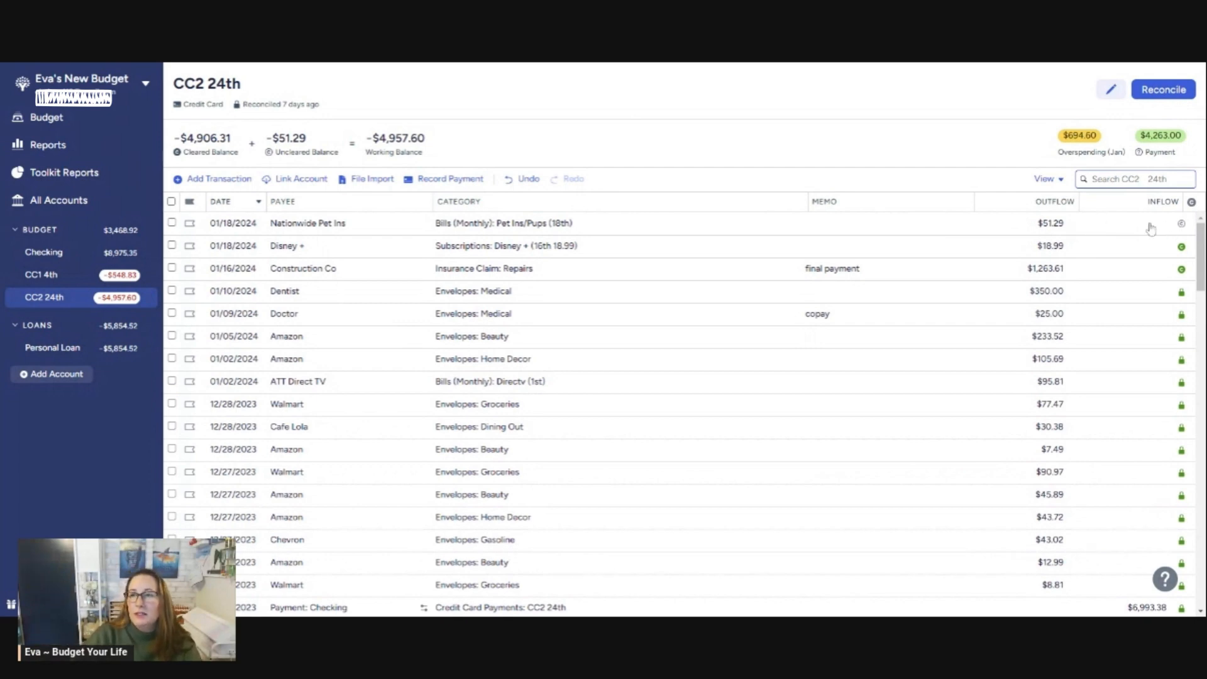
{"action": "mouse_move", "coordinate": [177, 152]}
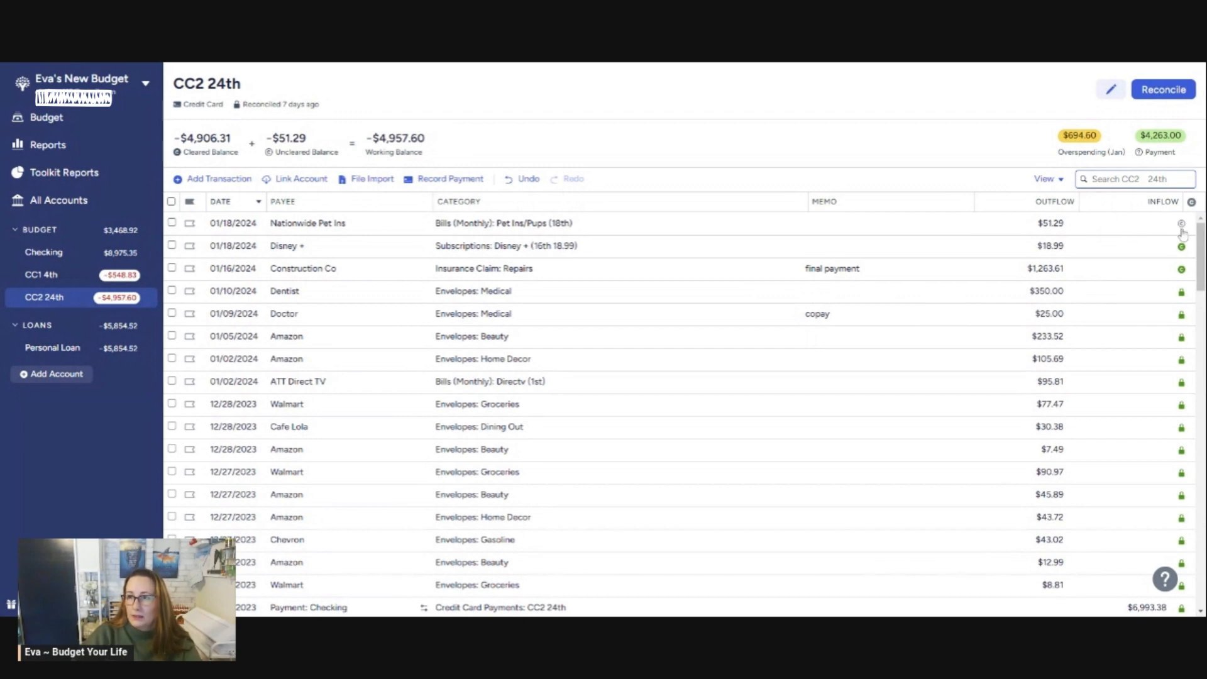
{"action": "scroll", "coordinate": [1128, 303], "scroll_direction": "down", "scroll_amount": 5}
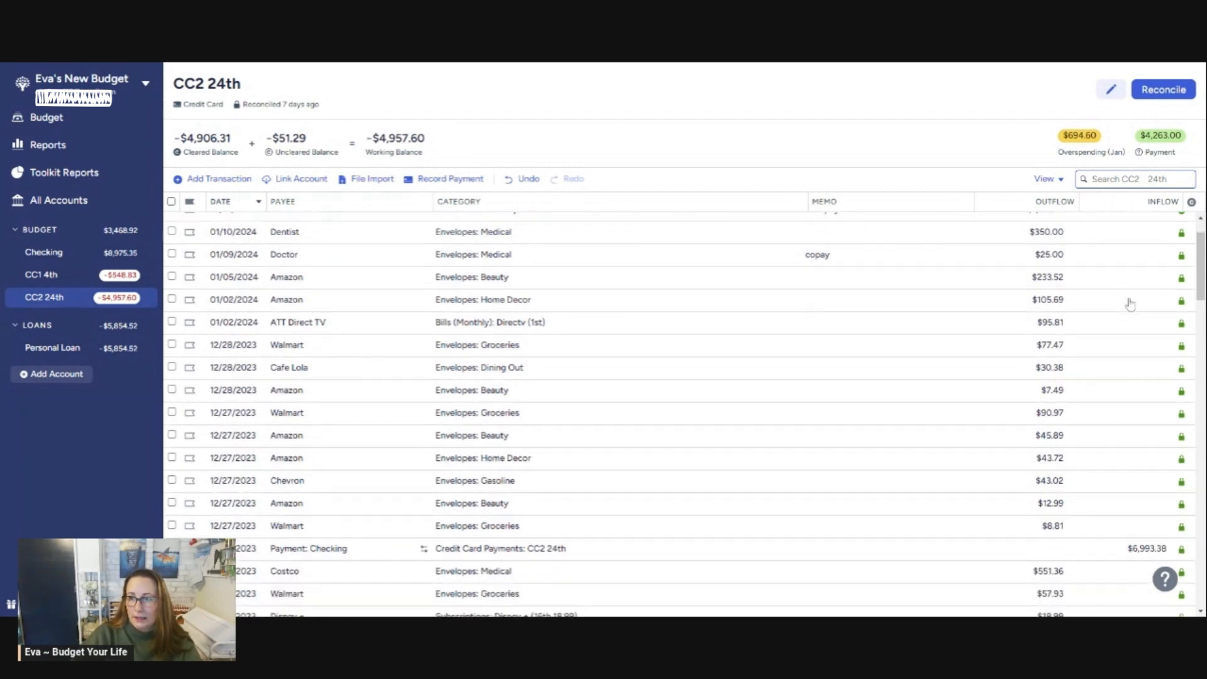
{"action": "scroll", "coordinate": [1128, 303], "scroll_direction": "up", "scroll_amount": 5}
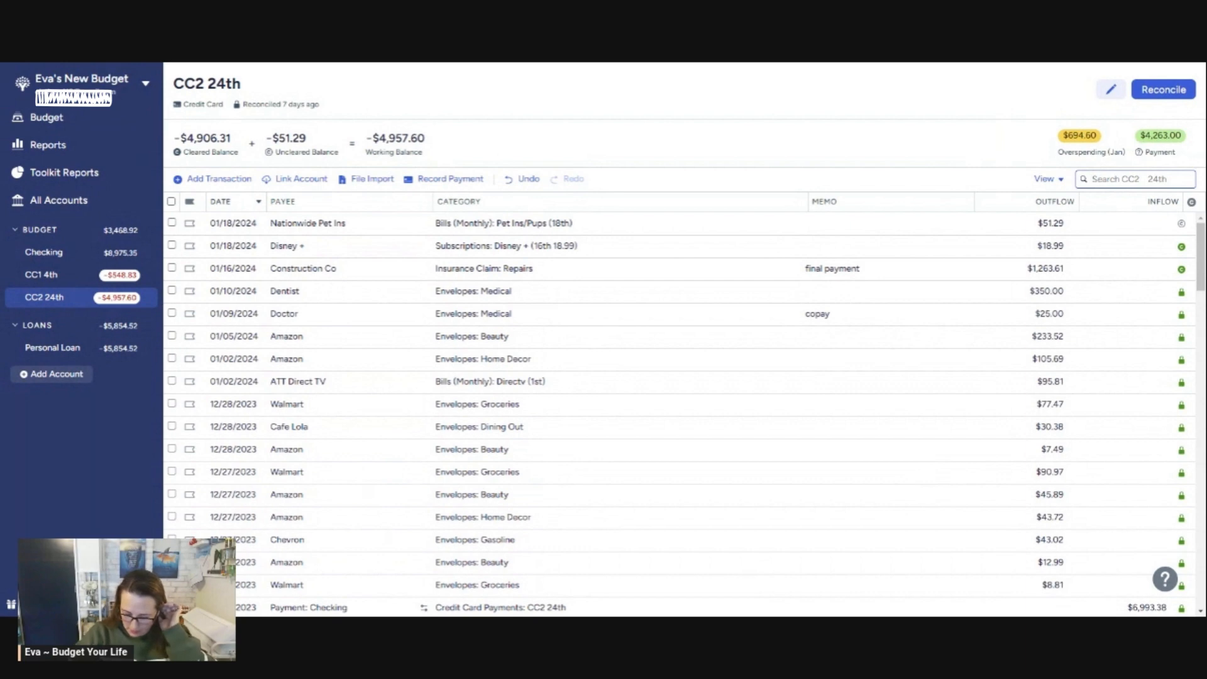
Collapse the Loans account group and compare the January budget's available CC2 24th payment with the CC2 24th account register
{"action": "left_click", "coordinate": [47, 121]}
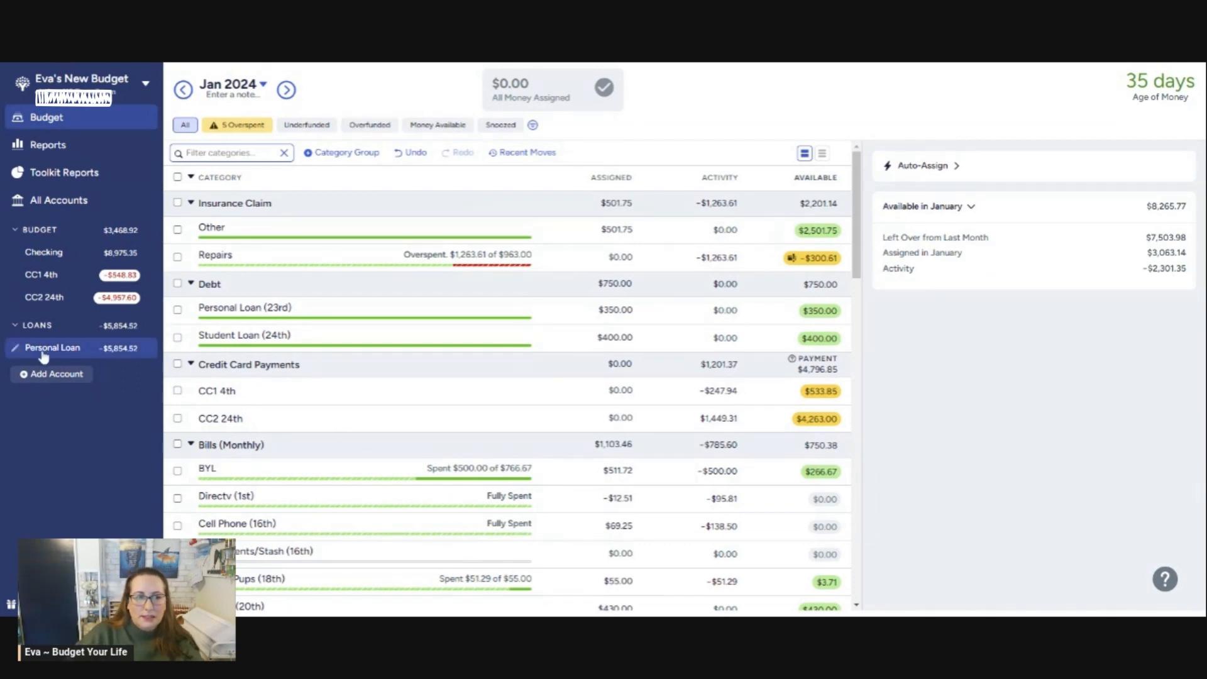
{"action": "left_click", "coordinate": [15, 327]}
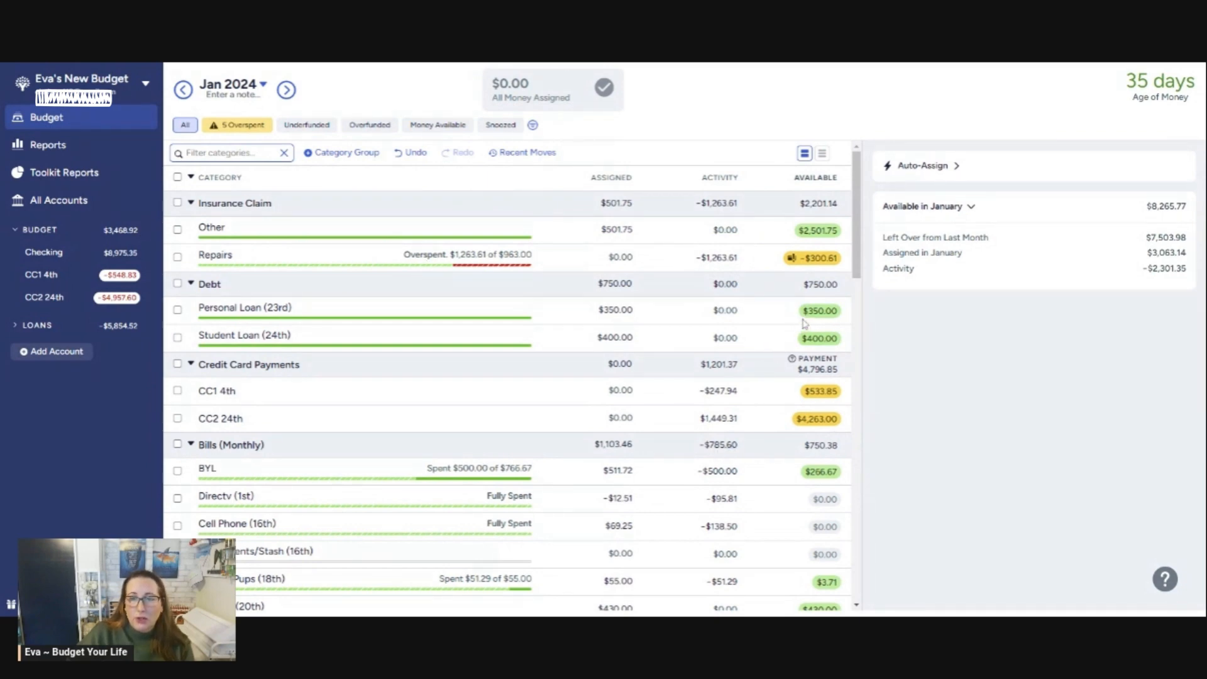
{"action": "scroll", "coordinate": [648, 405], "scroll_direction": "down", "scroll_amount": 1}
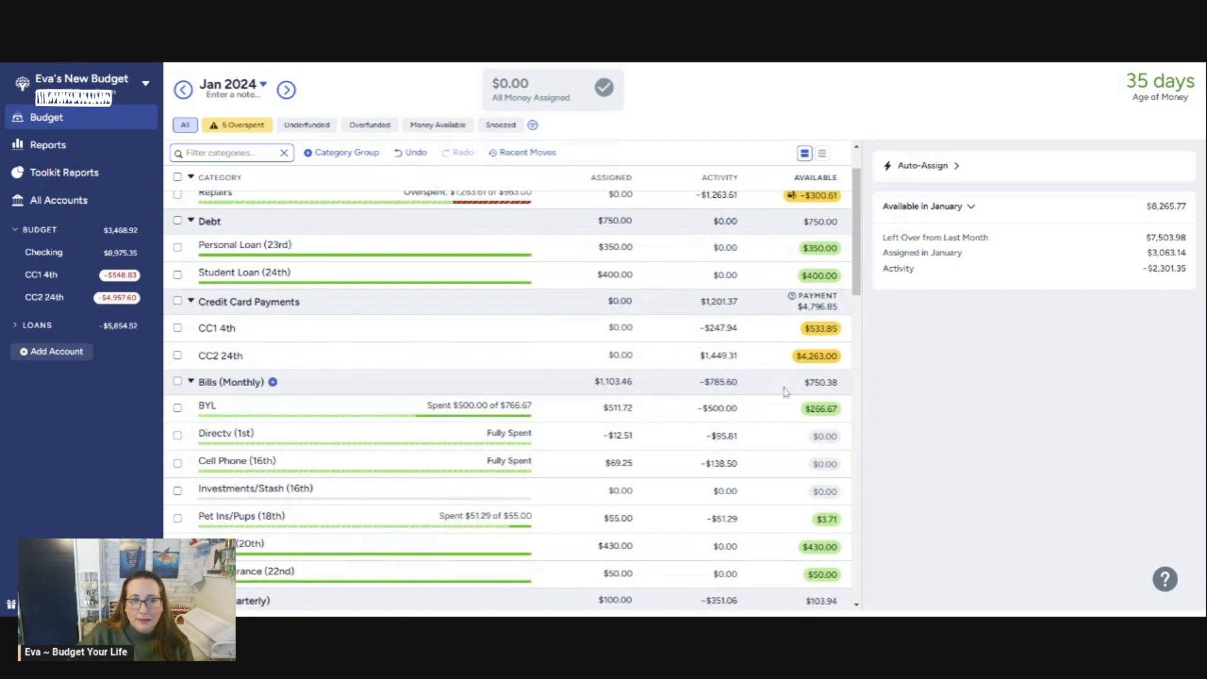
{"action": "left_click", "coordinate": [118, 304]}
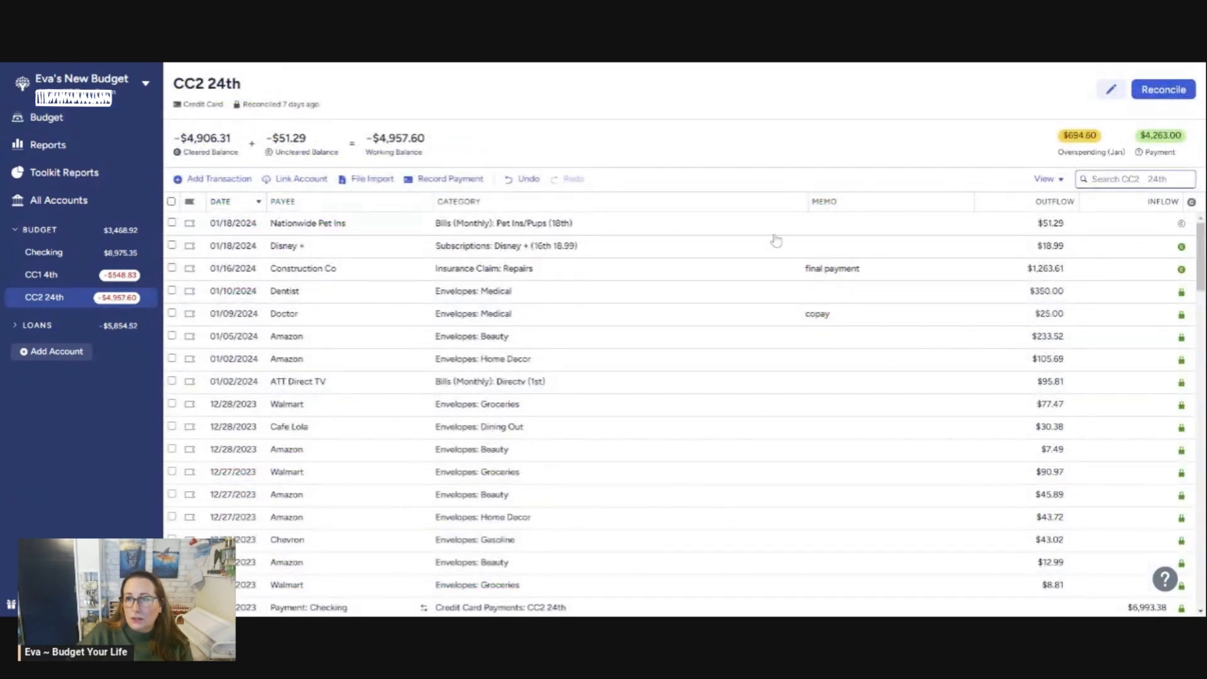
{"action": "mouse_move", "coordinate": [177, 152]}
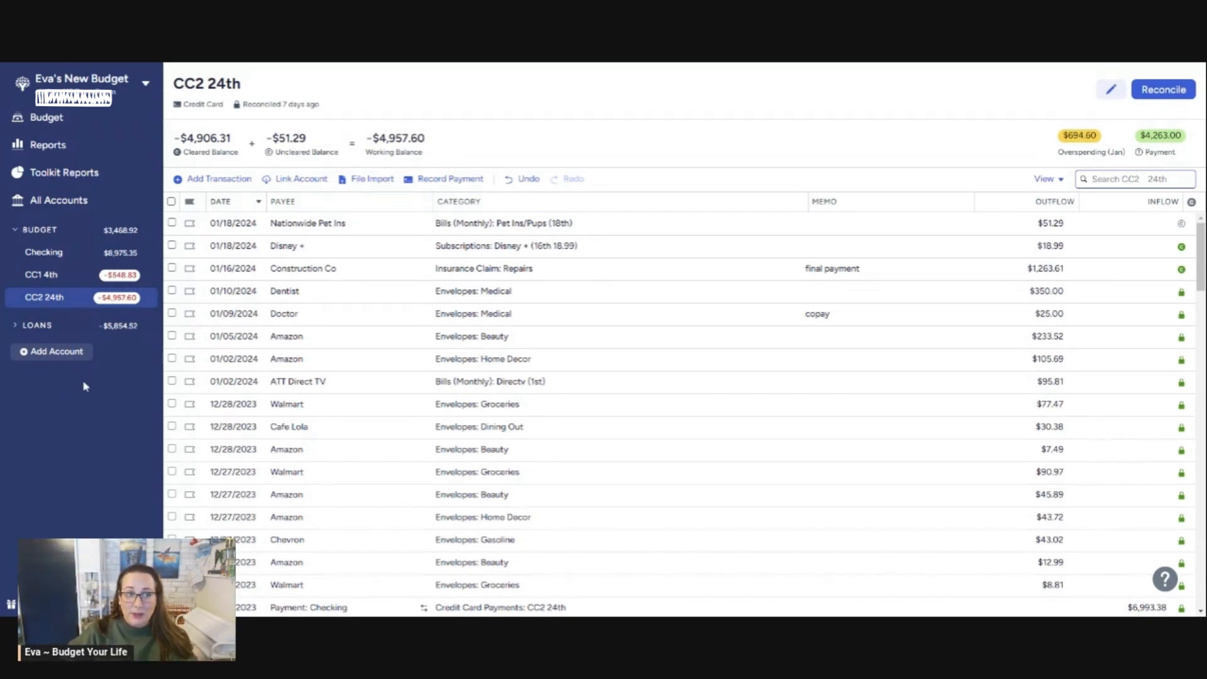
{"action": "left_click", "coordinate": [36, 120]}
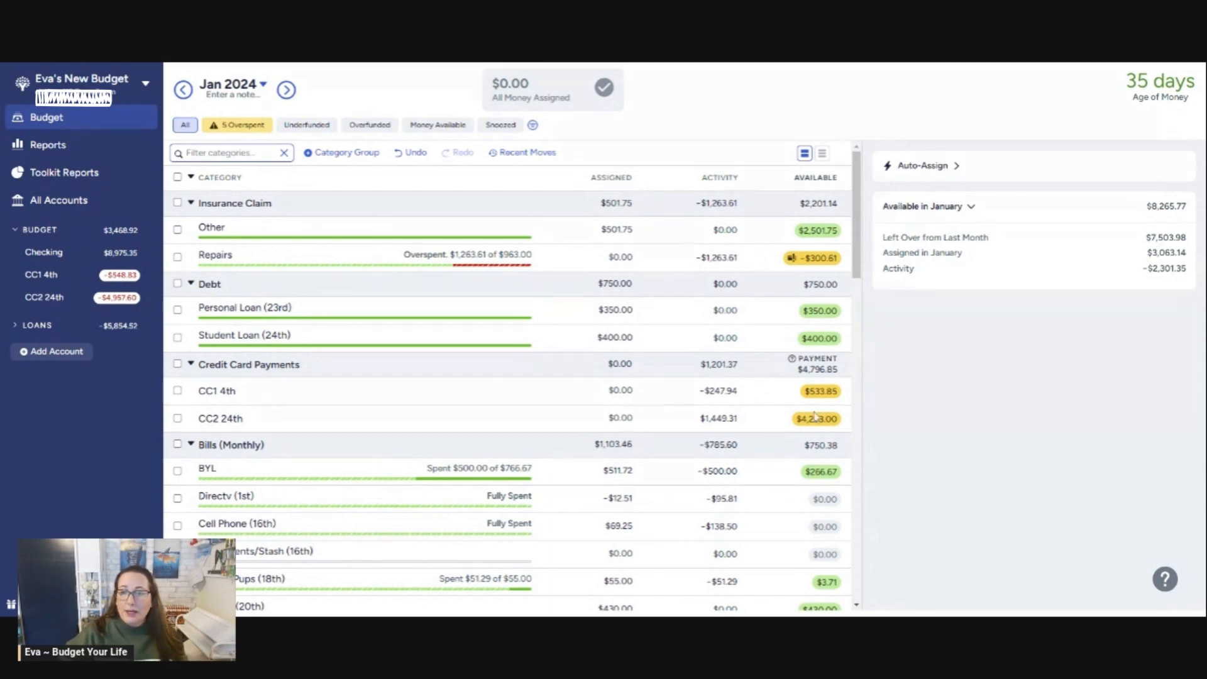
{"action": "left_click", "coordinate": [57, 306]}
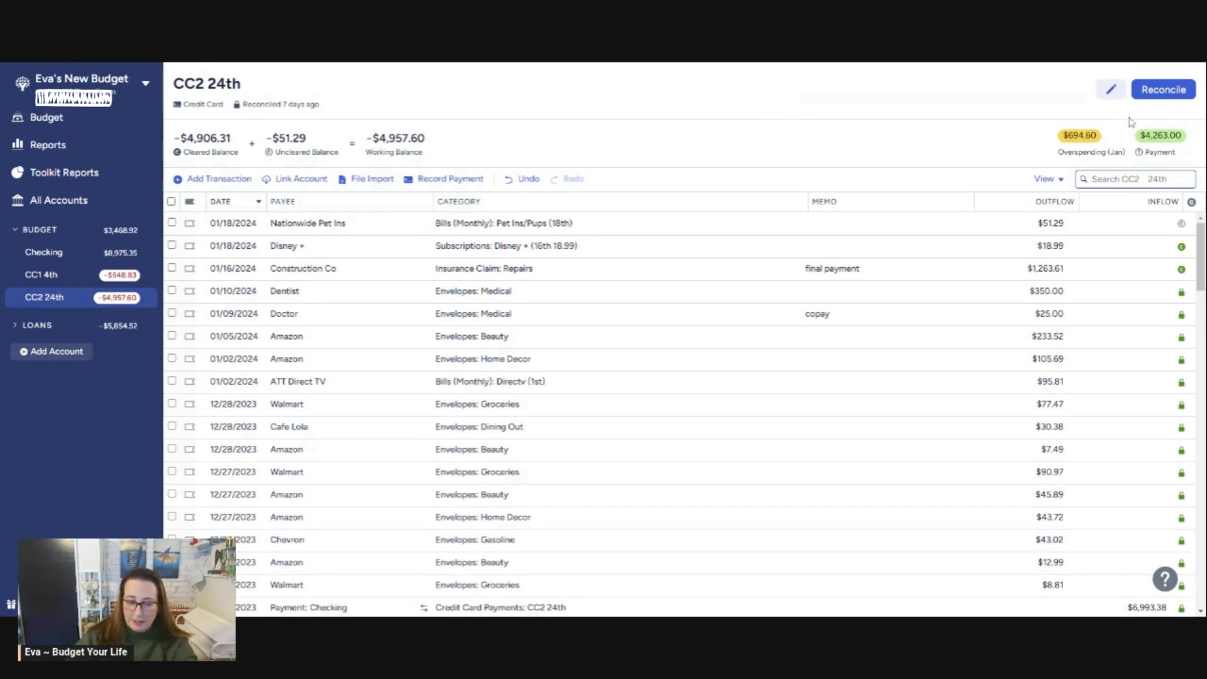
Record a 01/21/2024 transfer in CC2 24th with payee To/From: Checking and an outflow of 4263.00, and save it
{"action": "left_click", "coordinate": [205, 179]}
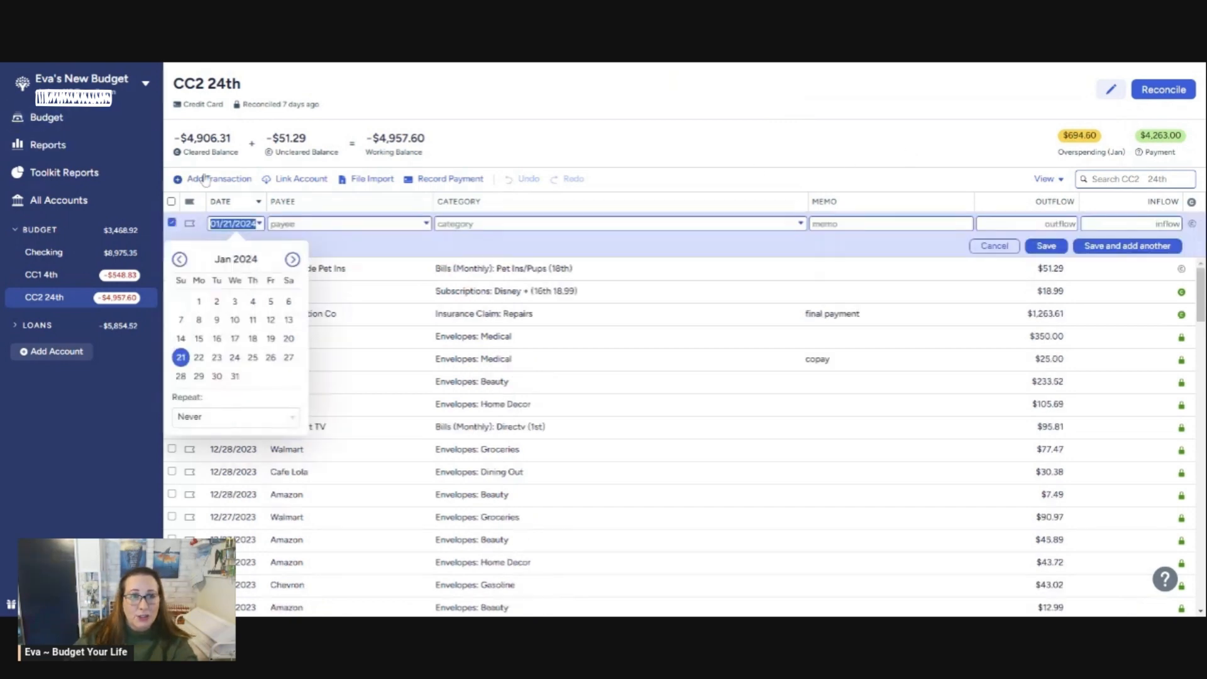
{"action": "left_click", "coordinate": [181, 360]}
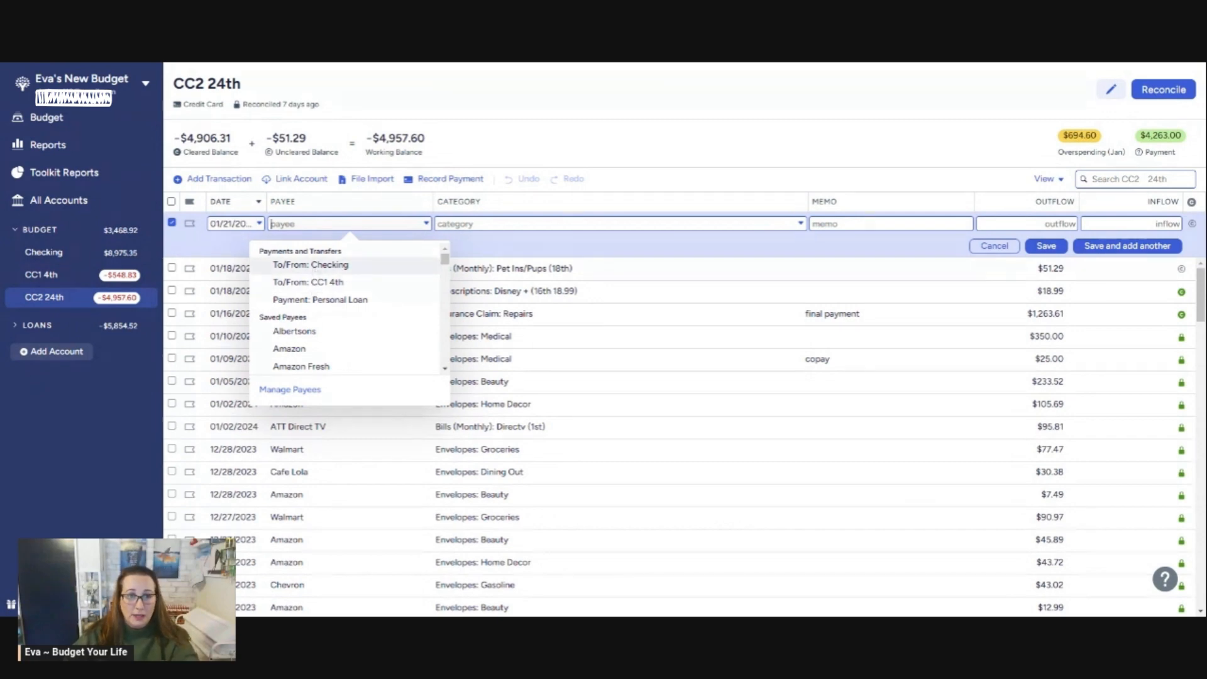
{"action": "left_click", "coordinate": [313, 269]}
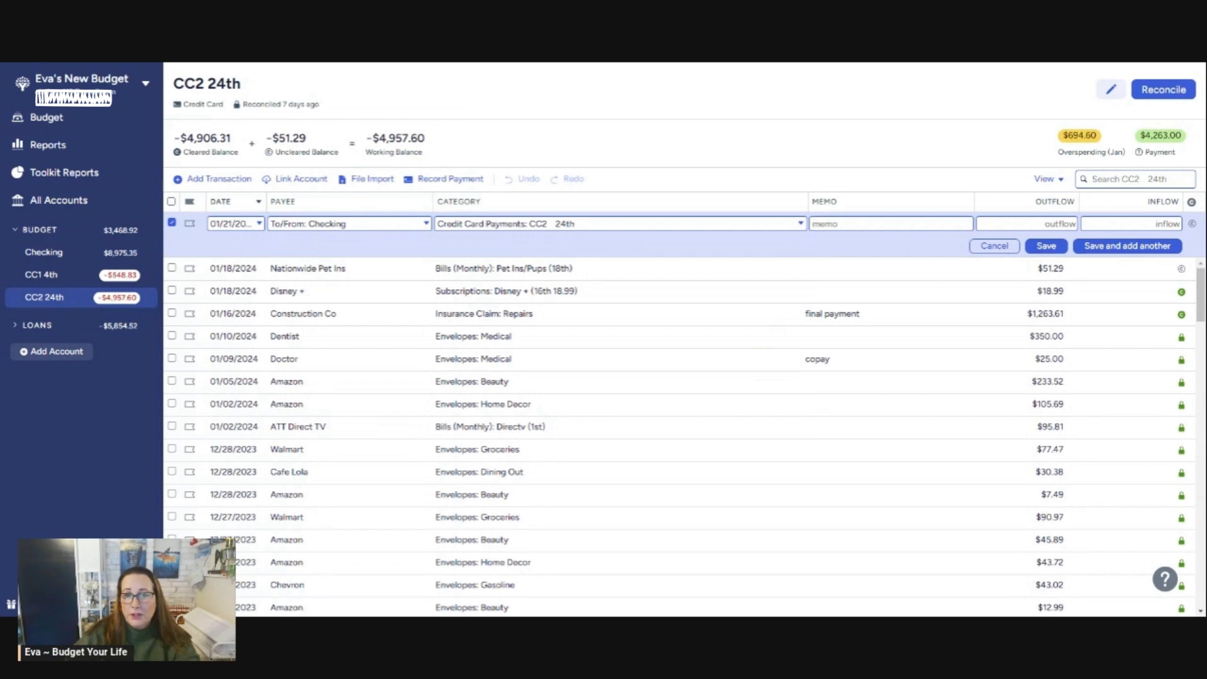
{"action": "key", "text": "Tab"}
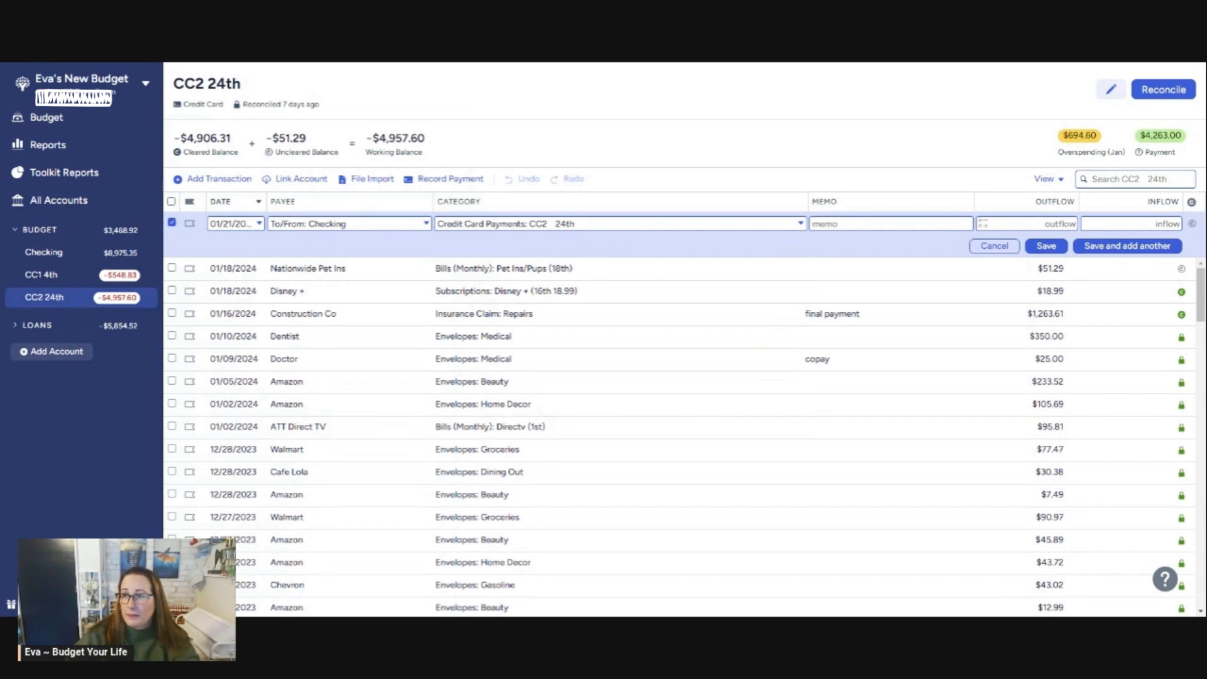
{"action": "type", "text": "4263.0"}
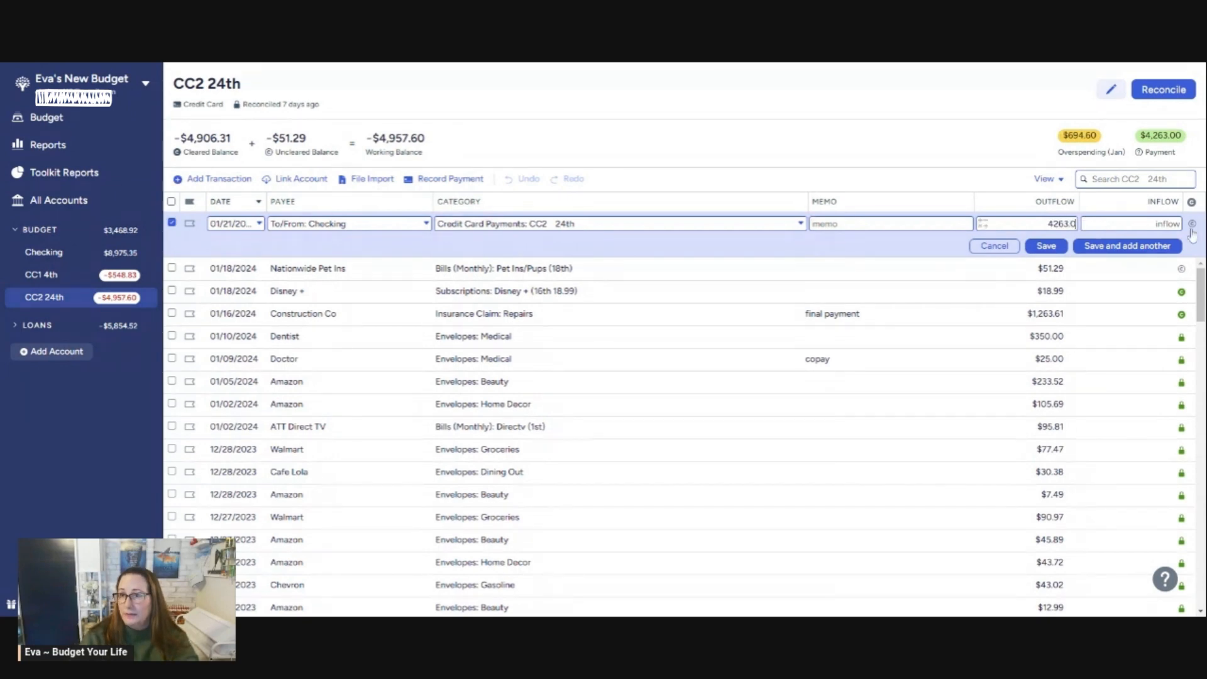
{"action": "type", "text": "0"}
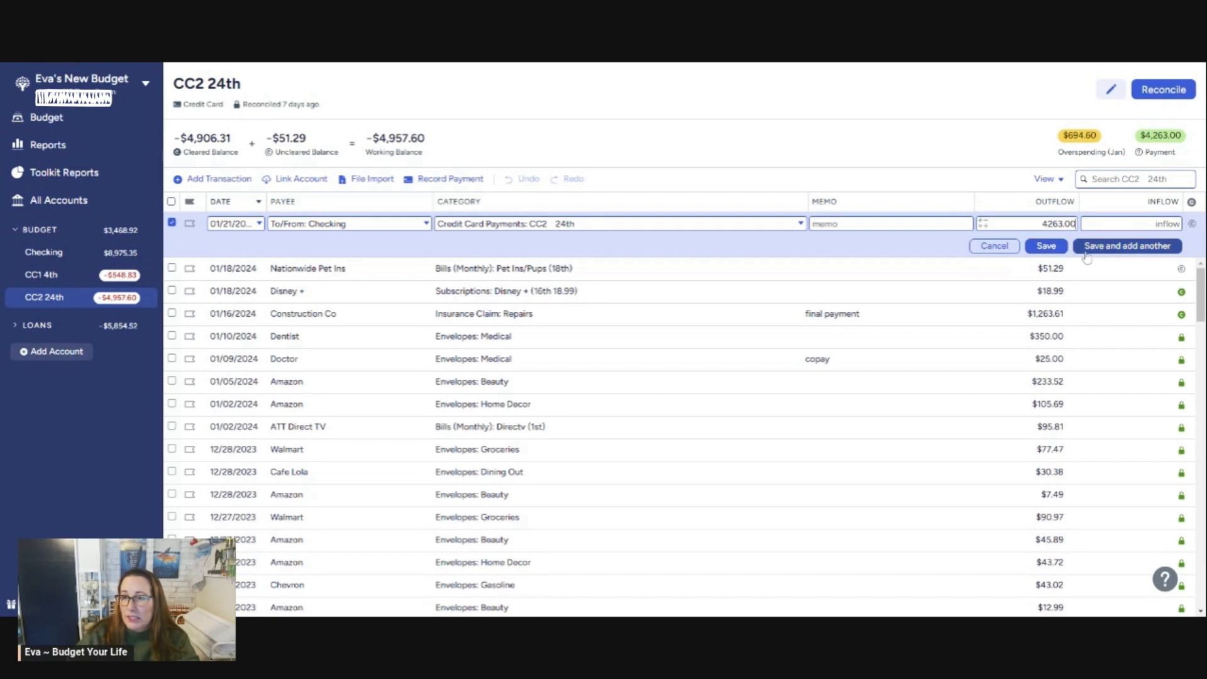
{"action": "left_click", "coordinate": [1059, 250]}
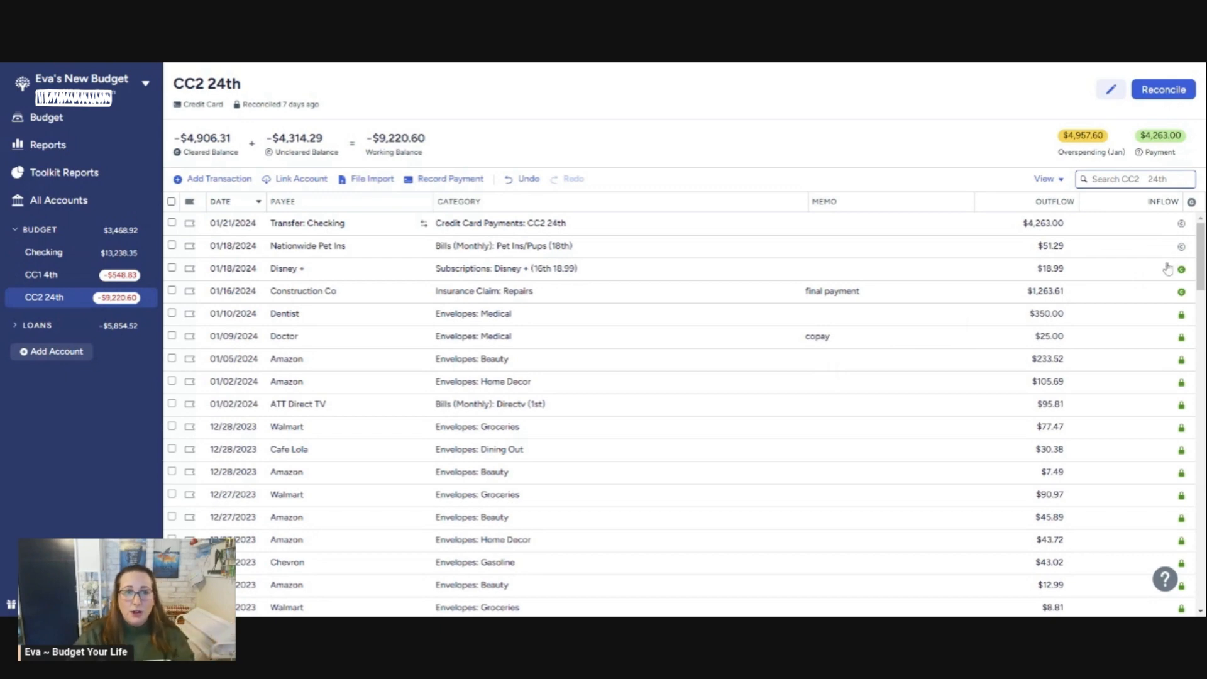
Check the transfer in the Checking register, then change its CC2 24th entry to an inflow of 4263.00 and save it
{"action": "left_click", "coordinate": [55, 258]}
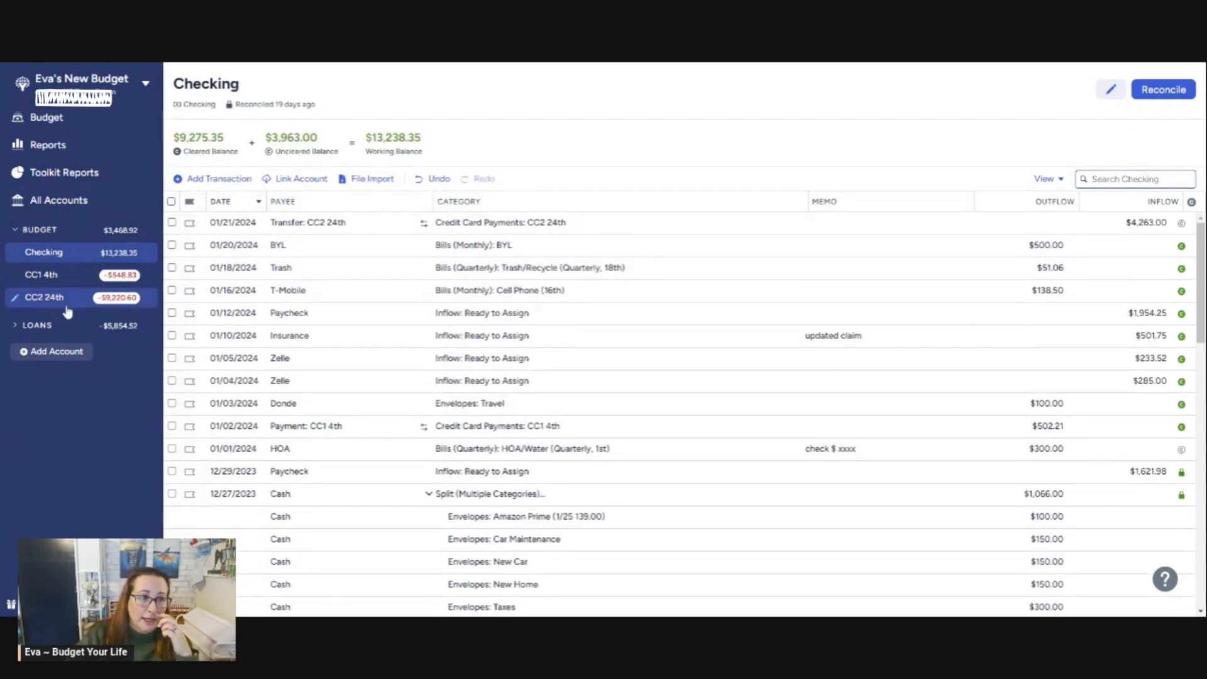
{"action": "left_click", "coordinate": [87, 308]}
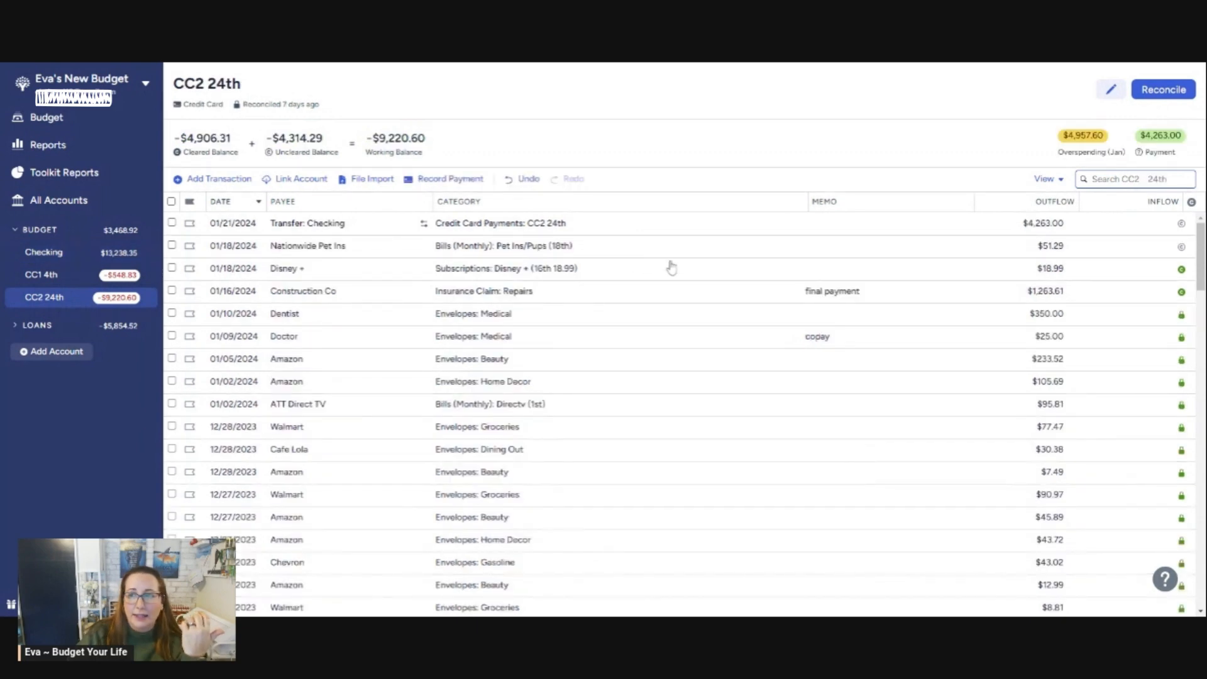
{"action": "left_click", "coordinate": [1036, 229]}
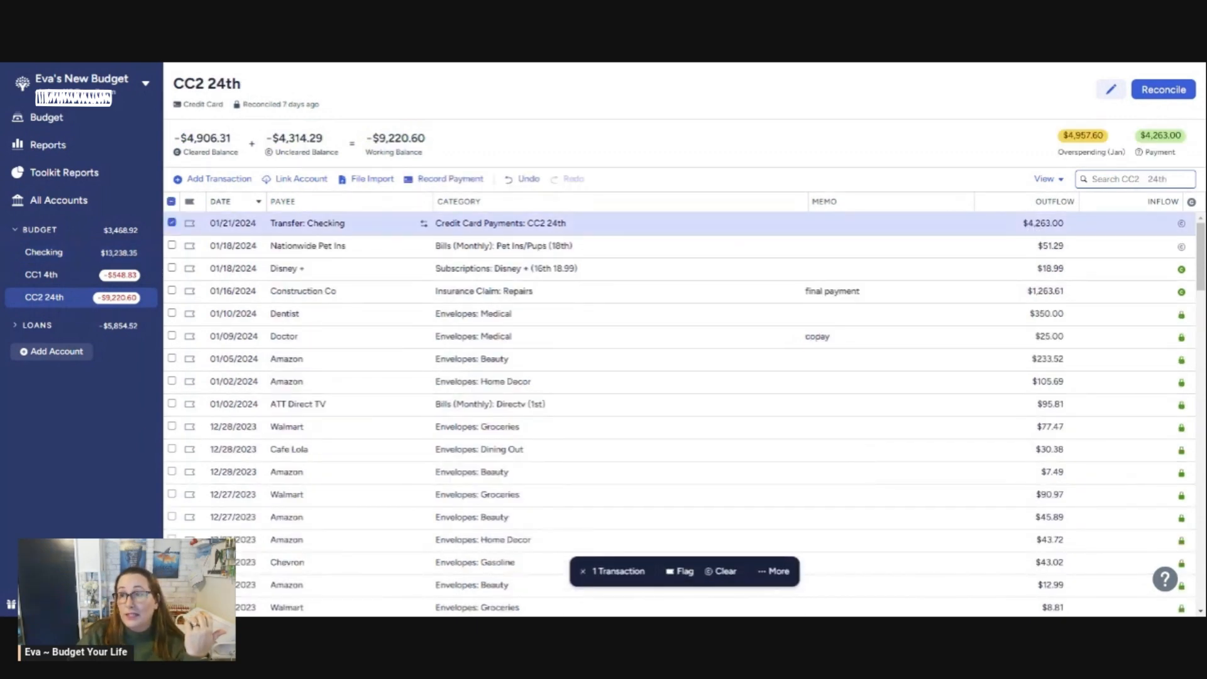
{"action": "left_click", "coordinate": [1137, 224]}
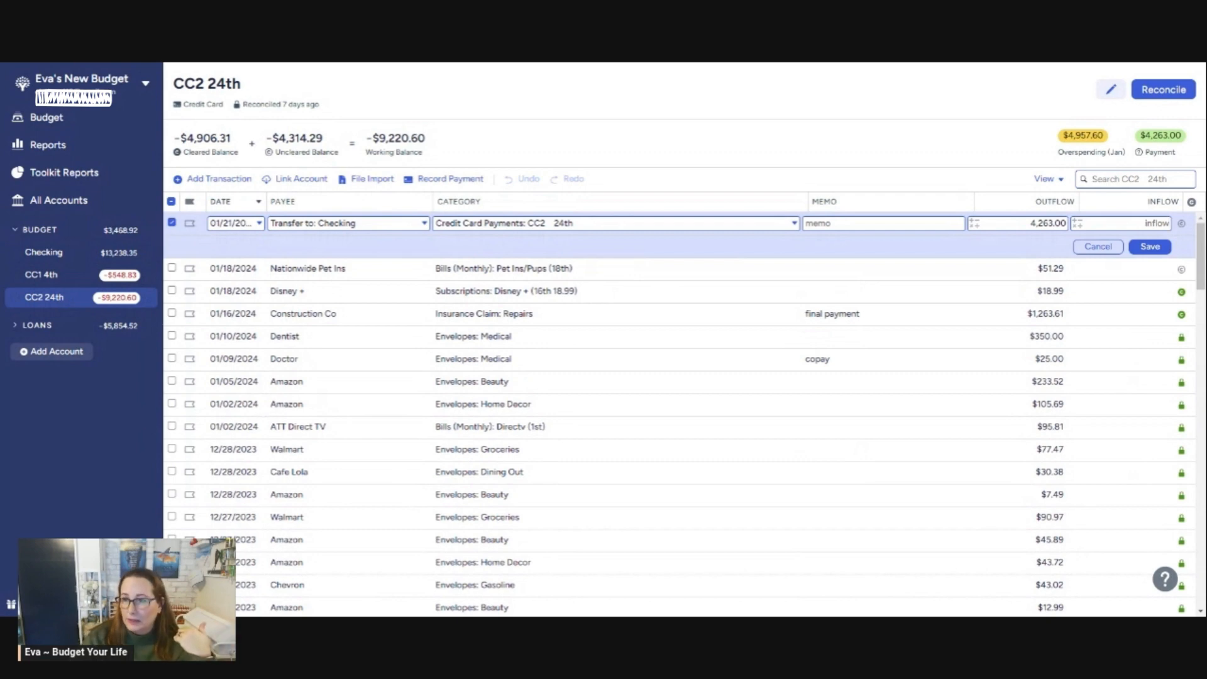
{"action": "type", "text": "4263"}
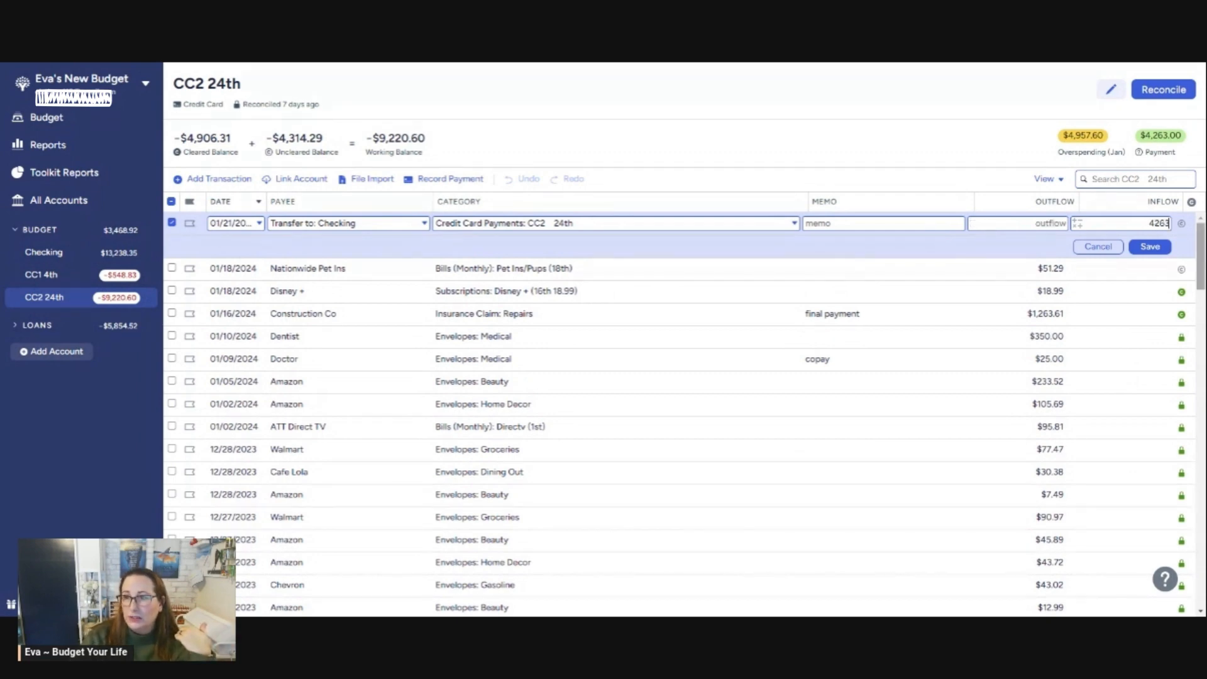
{"action": "type", "text": ".0"}
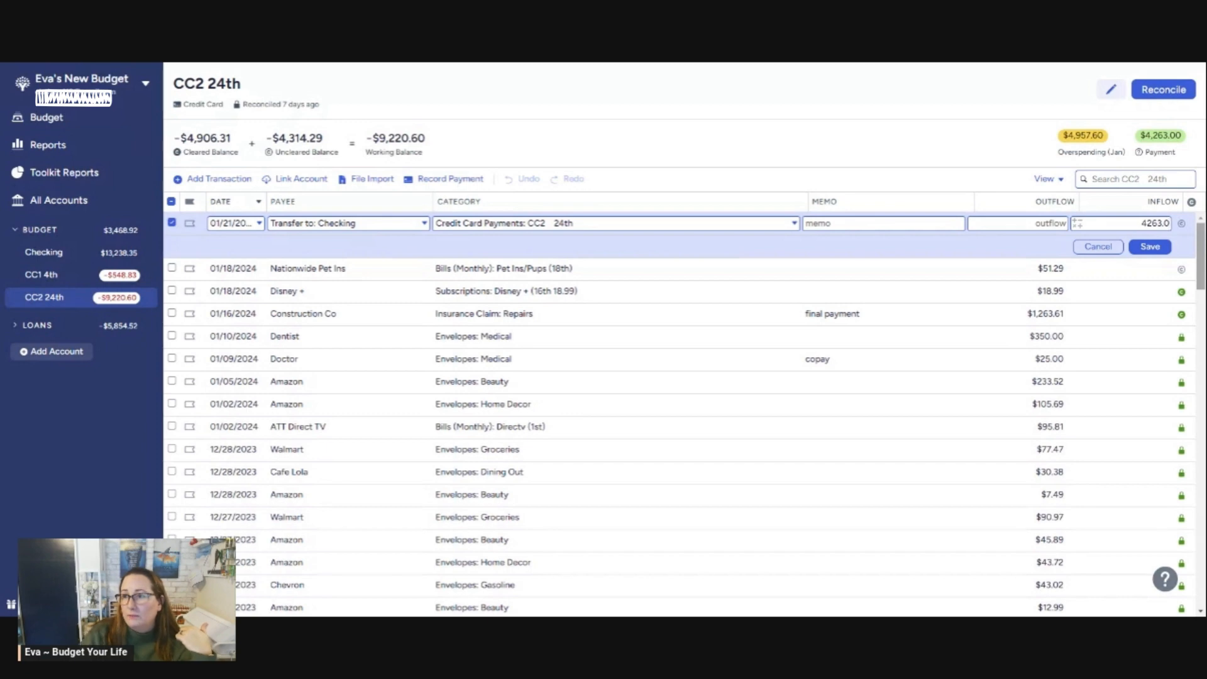
{"action": "left_click", "coordinate": [1149, 247]}
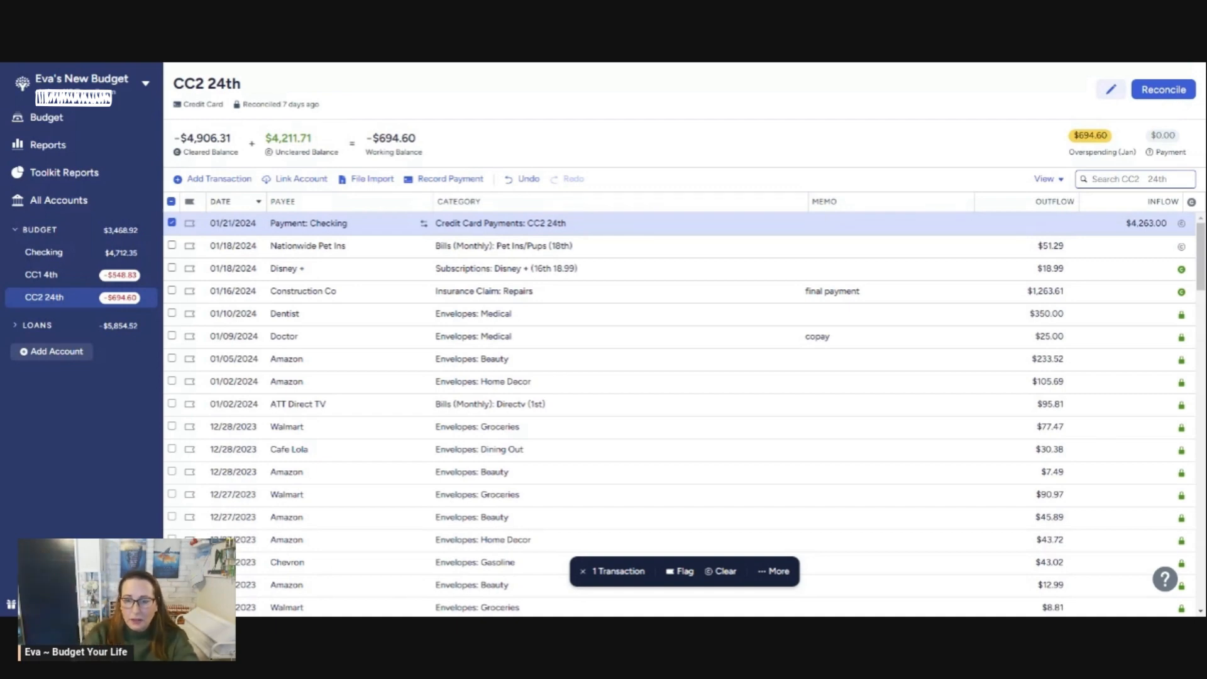
Open the January 2024 budget and review the credit card payment, Electric (20th), Life Insurance (22nd) and Subscriptions categories
{"action": "left_click", "coordinate": [53, 129]}
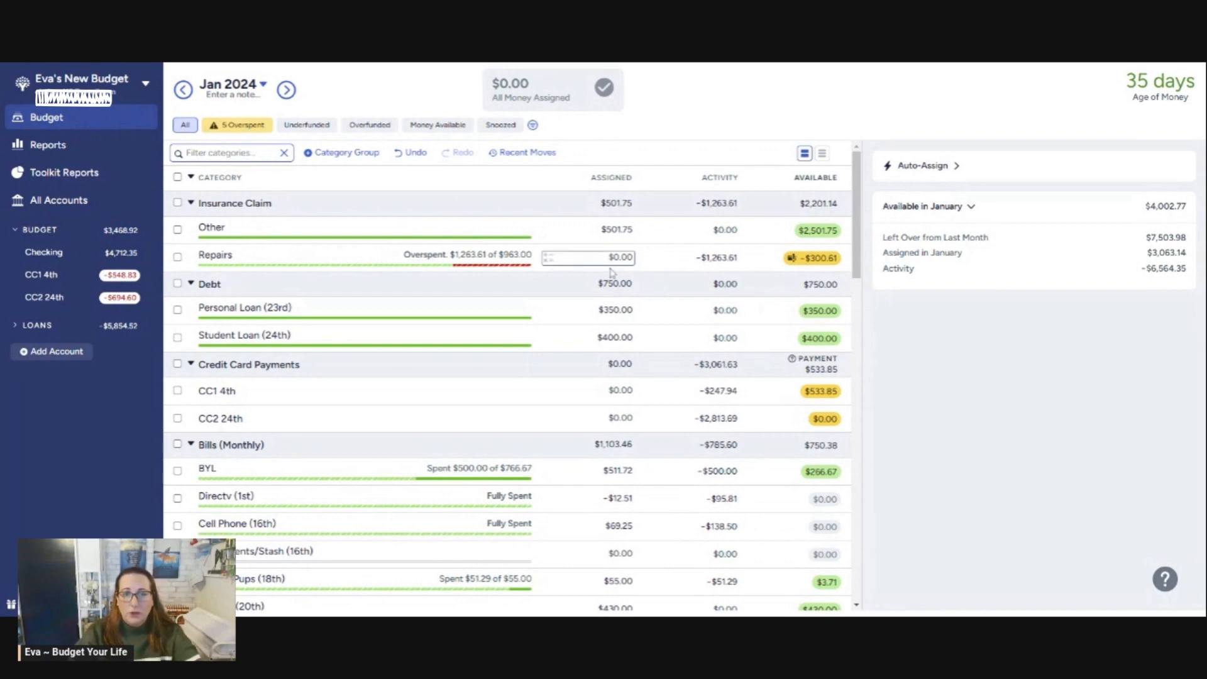
{"action": "scroll", "coordinate": [481, 290], "scroll_direction": "down", "scroll_amount": 1}
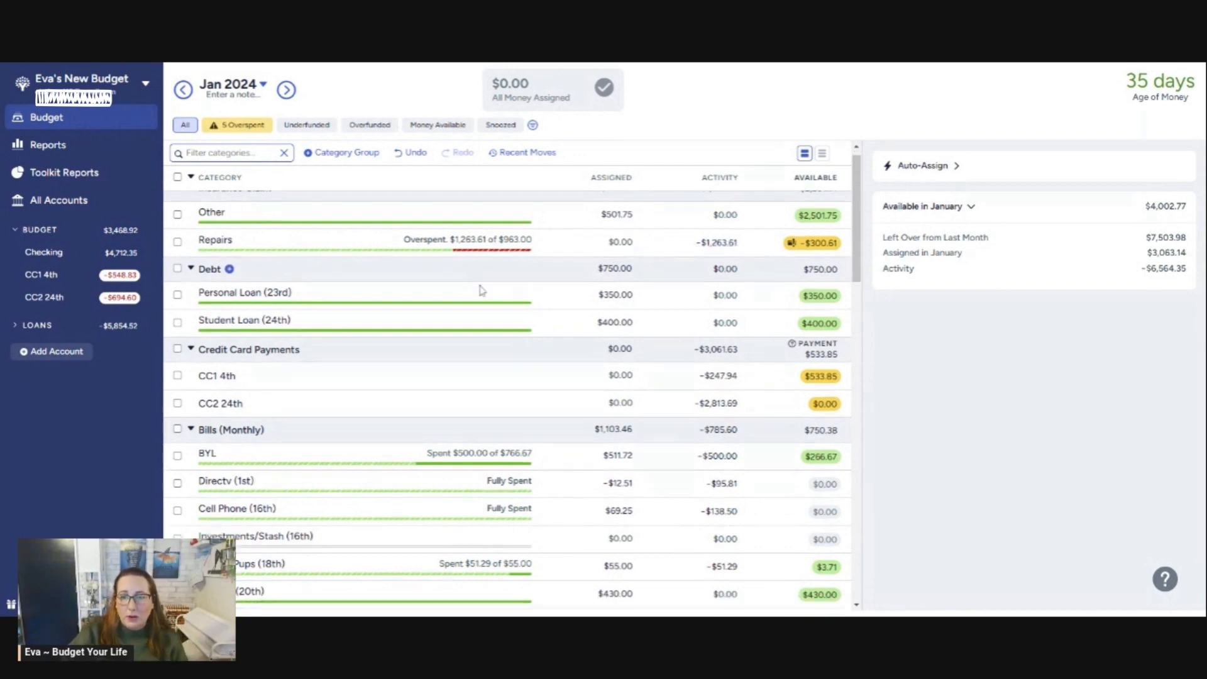
{"action": "scroll", "coordinate": [481, 290], "scroll_direction": "down", "scroll_amount": 3}
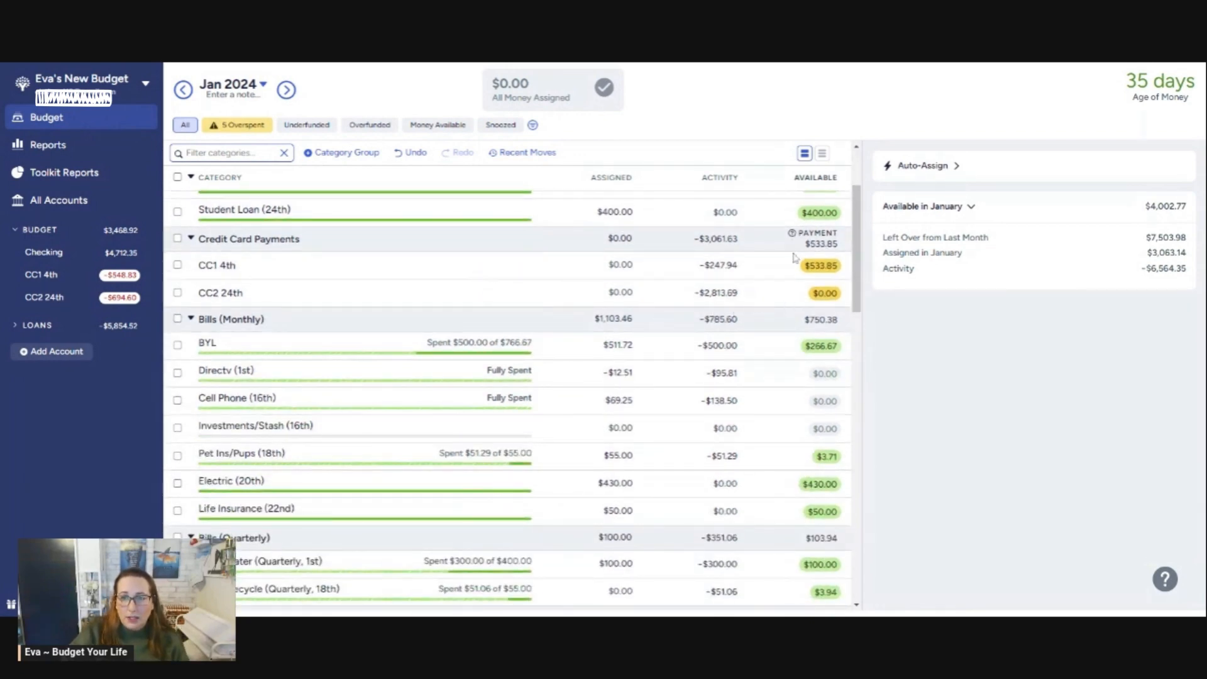
{"action": "scroll", "coordinate": [273, 319], "scroll_direction": "down", "scroll_amount": 3}
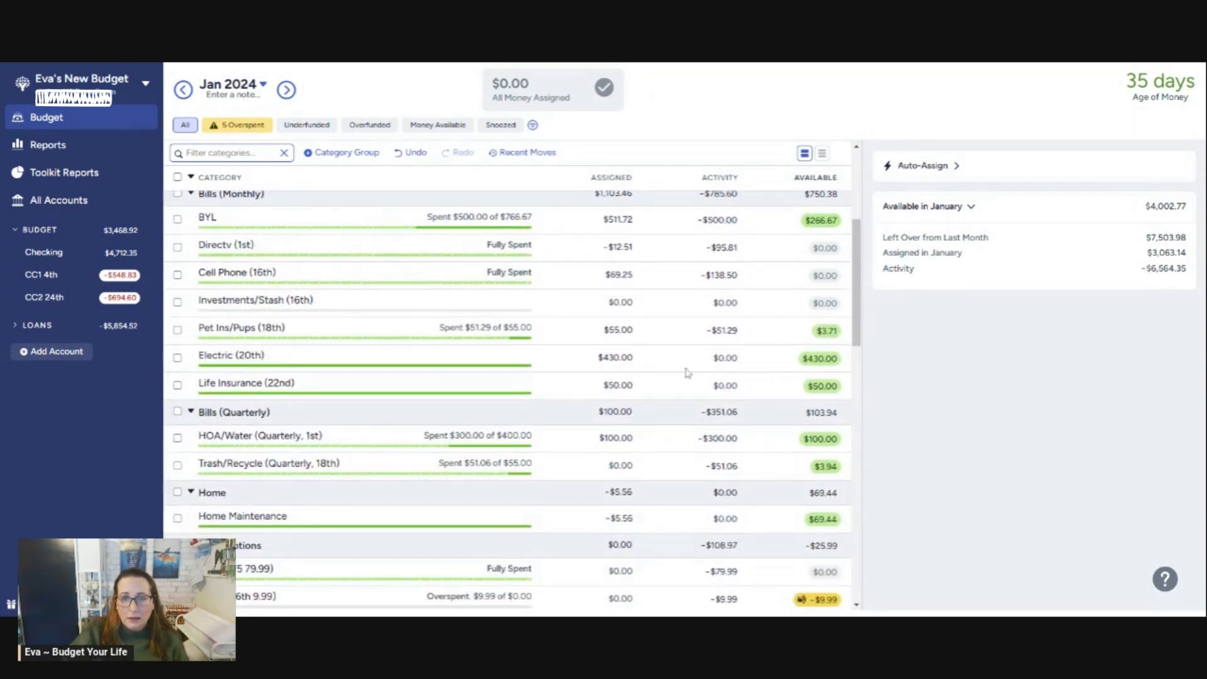
{"action": "left_click", "coordinate": [600, 359]}
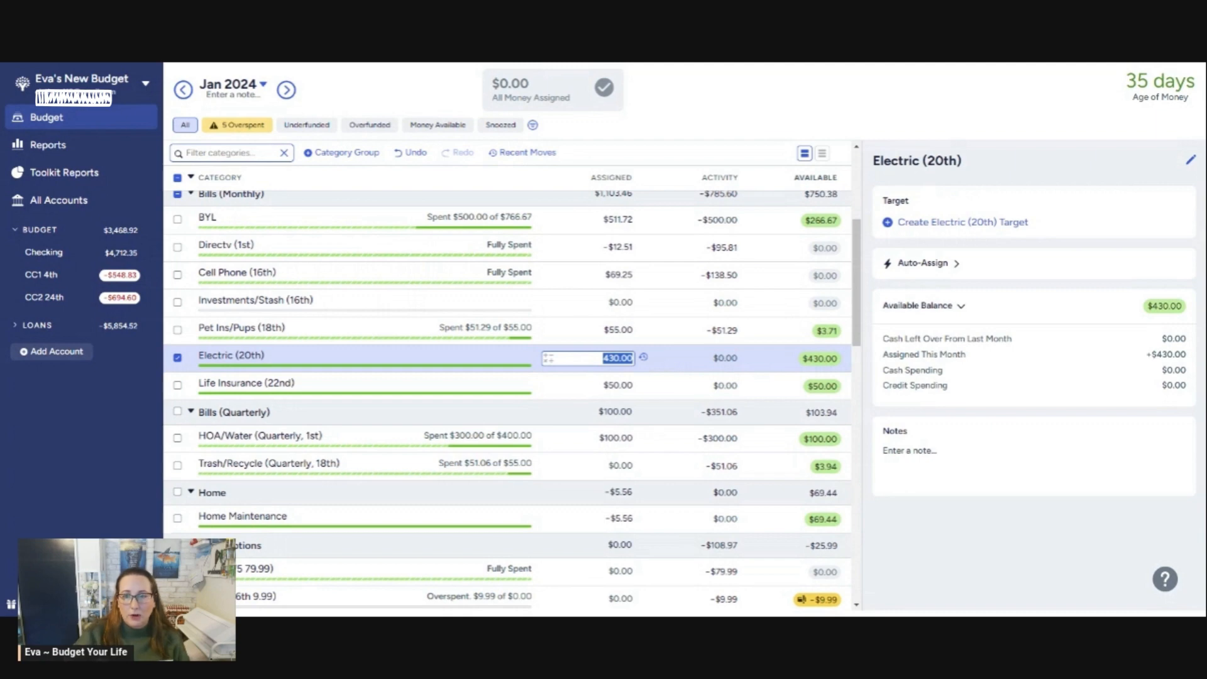
{"action": "left_click", "coordinate": [613, 383]}
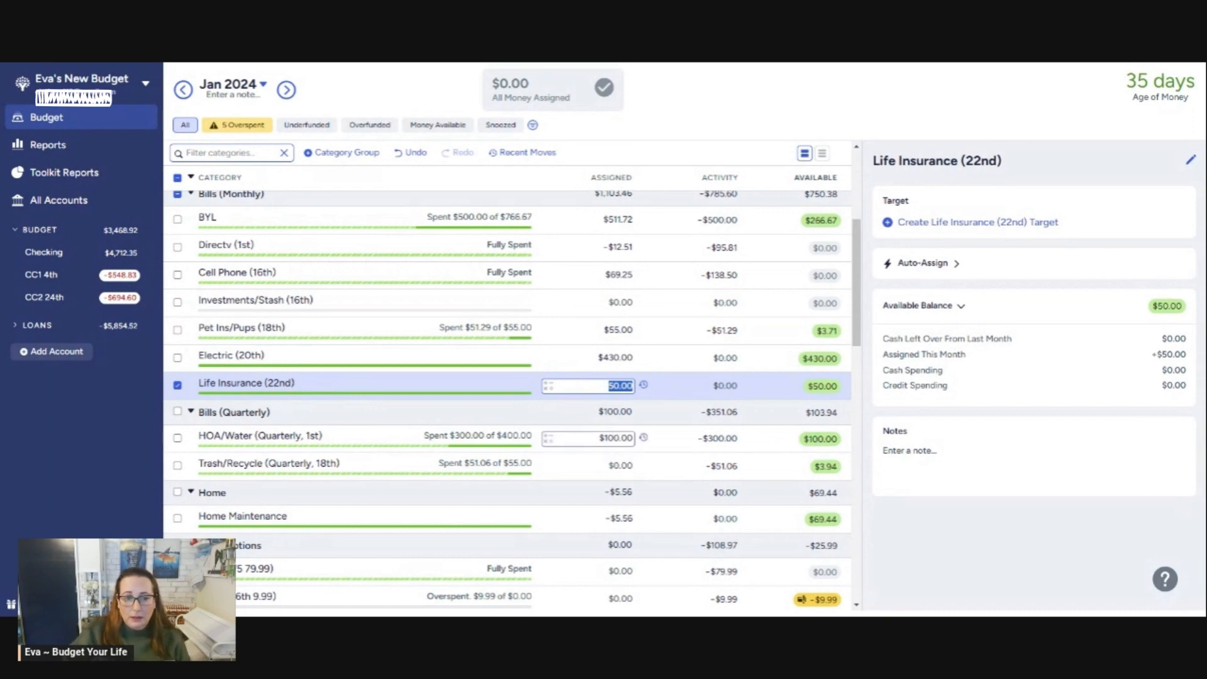
{"action": "scroll", "coordinate": [614, 409], "scroll_direction": "down", "scroll_amount": 4}
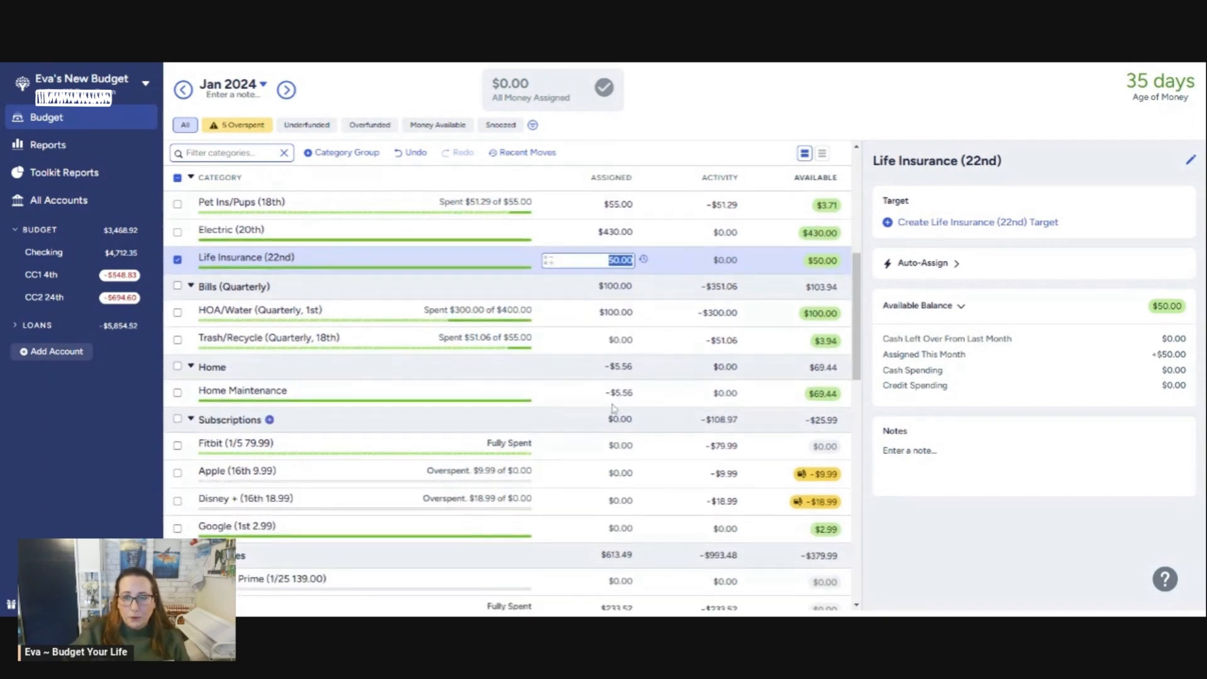
Assign 9.99 to the Apple subscription and 18.99 to the Disney + subscription for January
{"action": "left_click", "coordinate": [619, 473]}
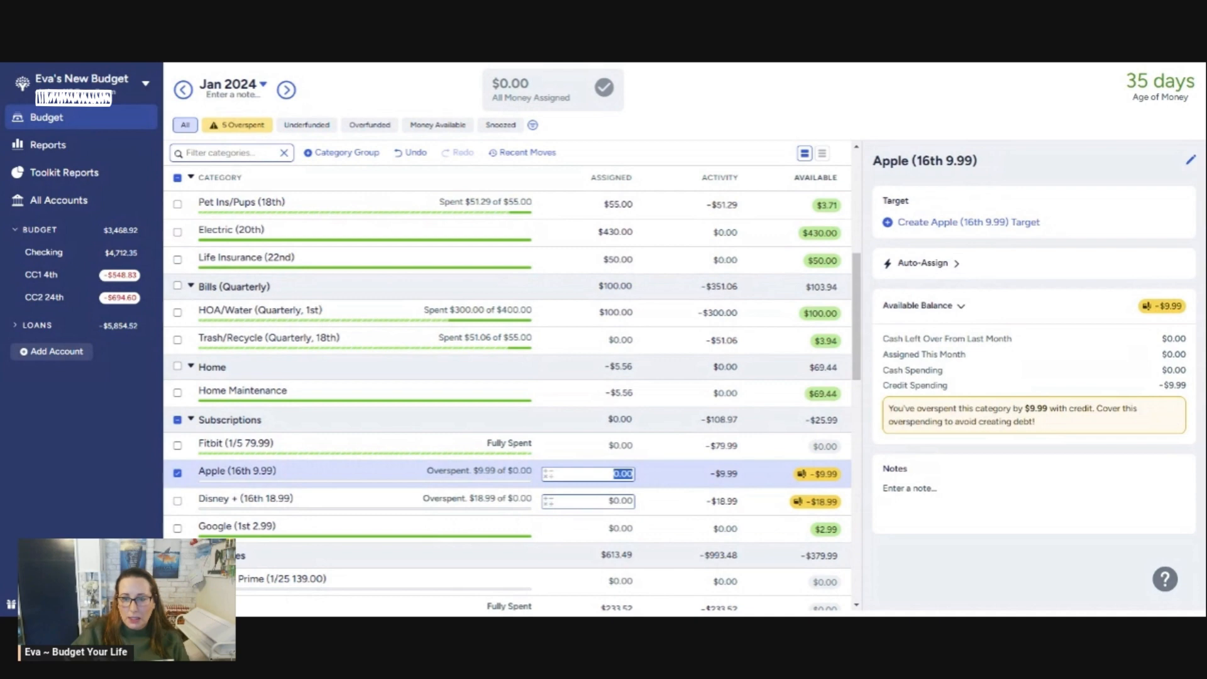
{"action": "left_click", "coordinate": [619, 500]}
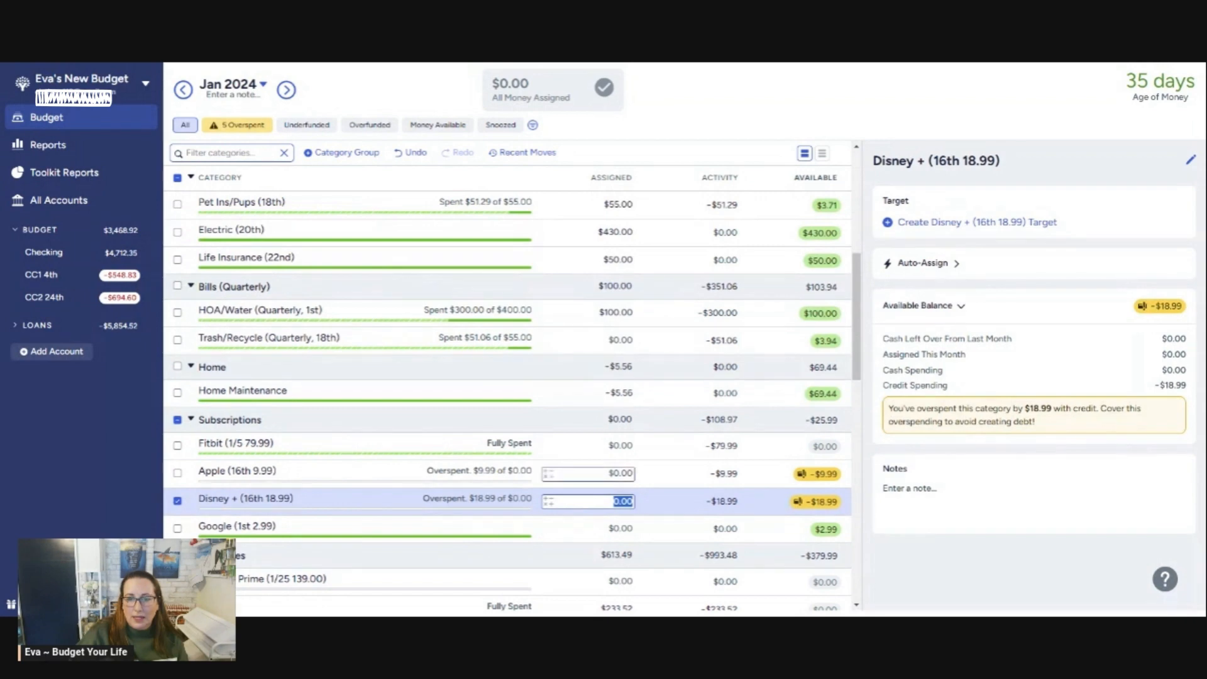
{"action": "left_click", "coordinate": [622, 474]}
{"action": "type", "text": "9.99"}
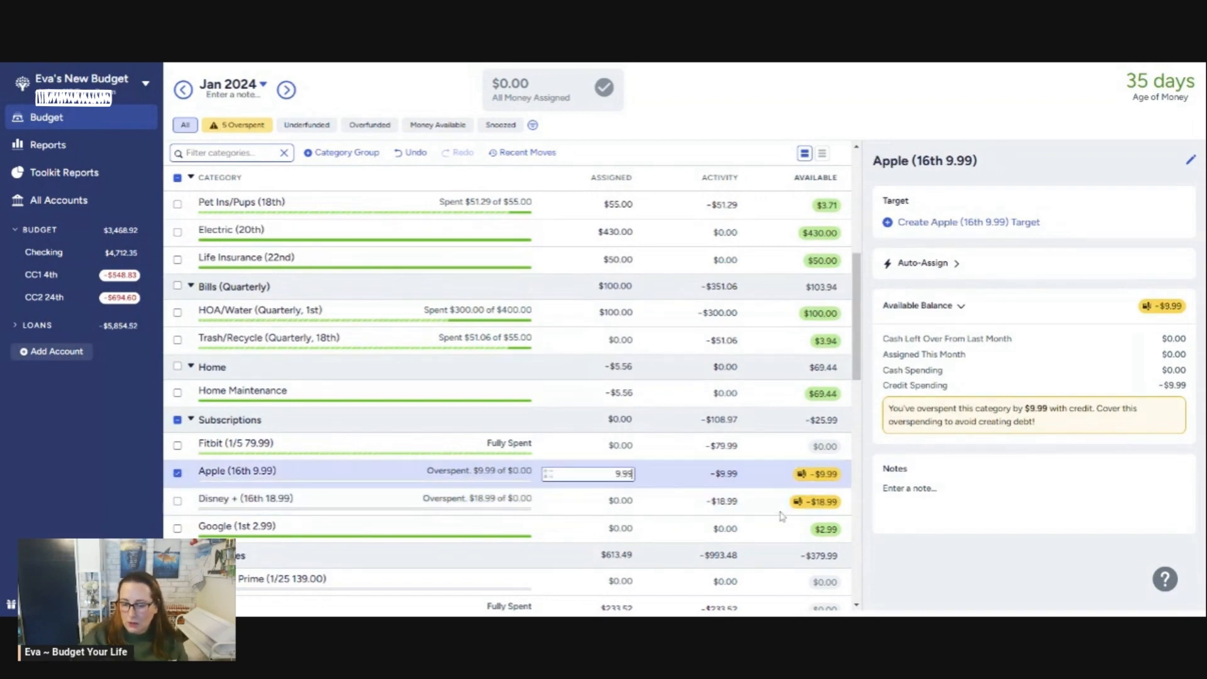
{"action": "key", "text": "Return"}
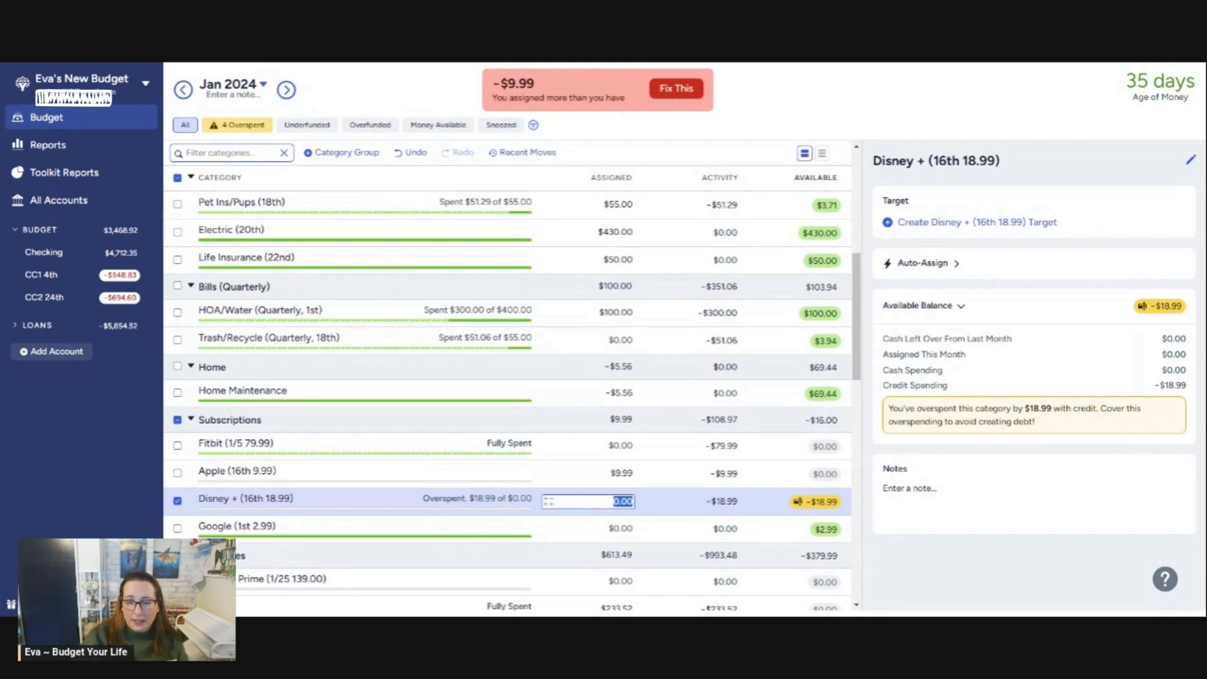
{"action": "type", "text": "18"}
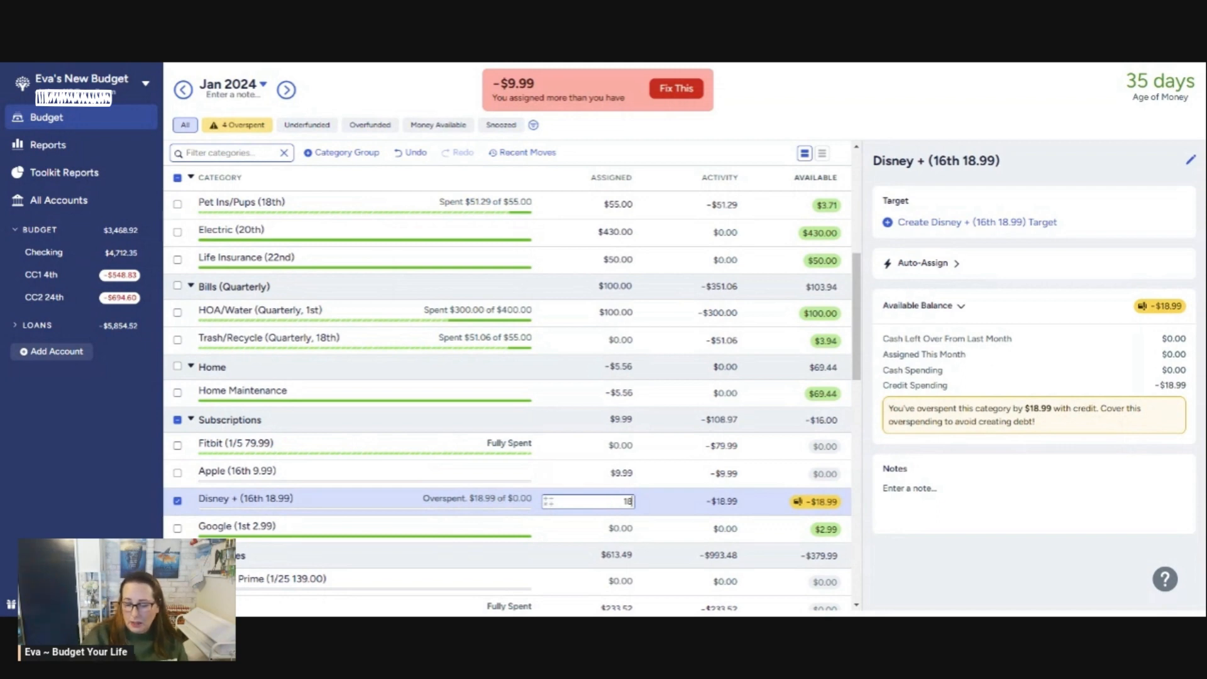
{"action": "type", "text": ".99"}
{"action": "key", "text": "Return"}
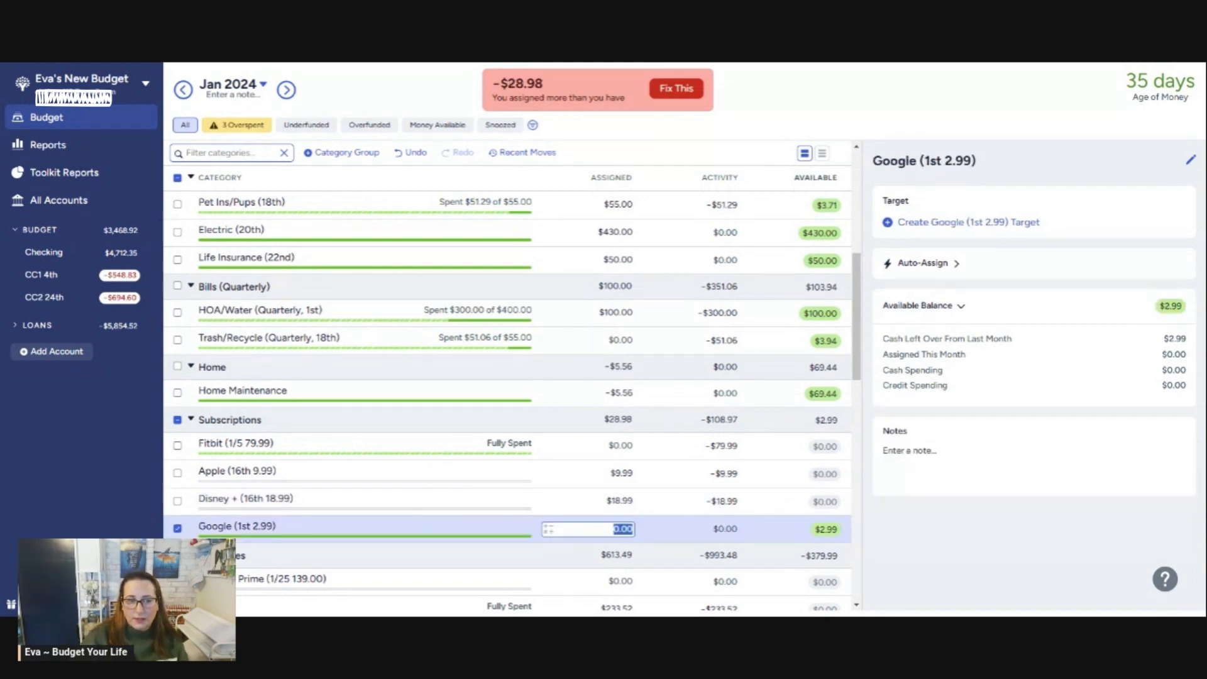
Review the Envelopes group for overspending and assign 4.99 to its Misc category
{"action": "scroll", "coordinate": [736, 497], "scroll_direction": "down", "scroll_amount": 2}
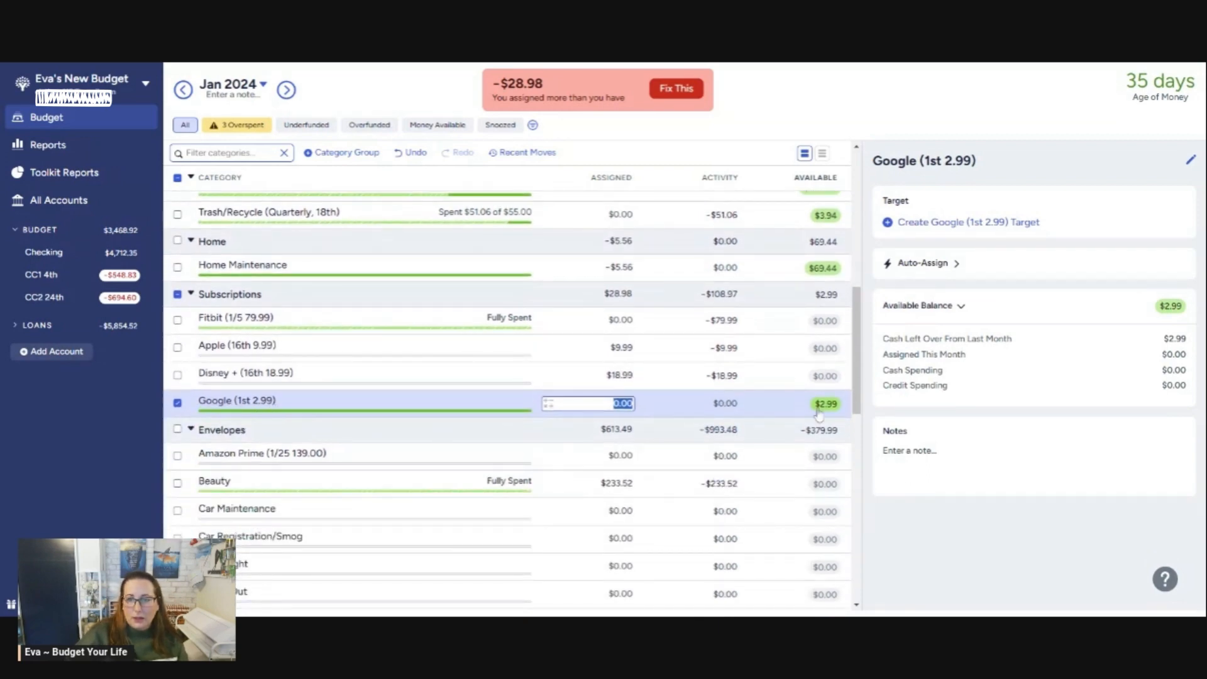
{"action": "scroll", "coordinate": [494, 456], "scroll_direction": "down", "scroll_amount": 2}
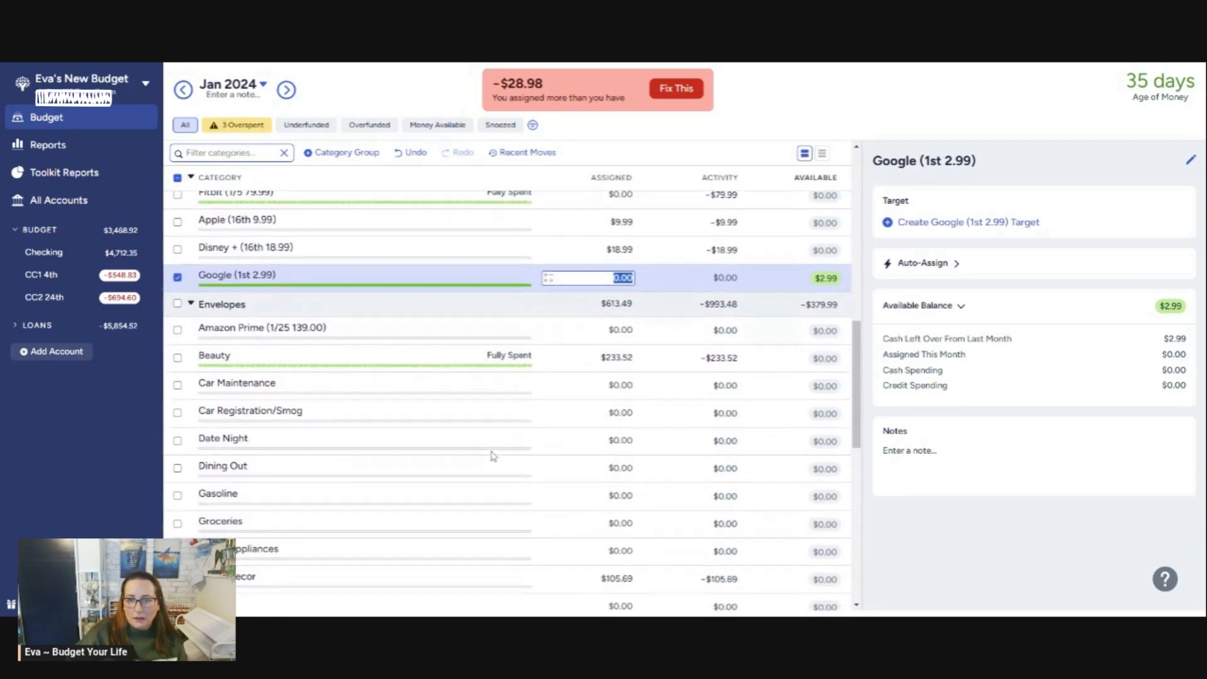
{"action": "scroll", "coordinate": [493, 455], "scroll_direction": "down", "scroll_amount": 6}
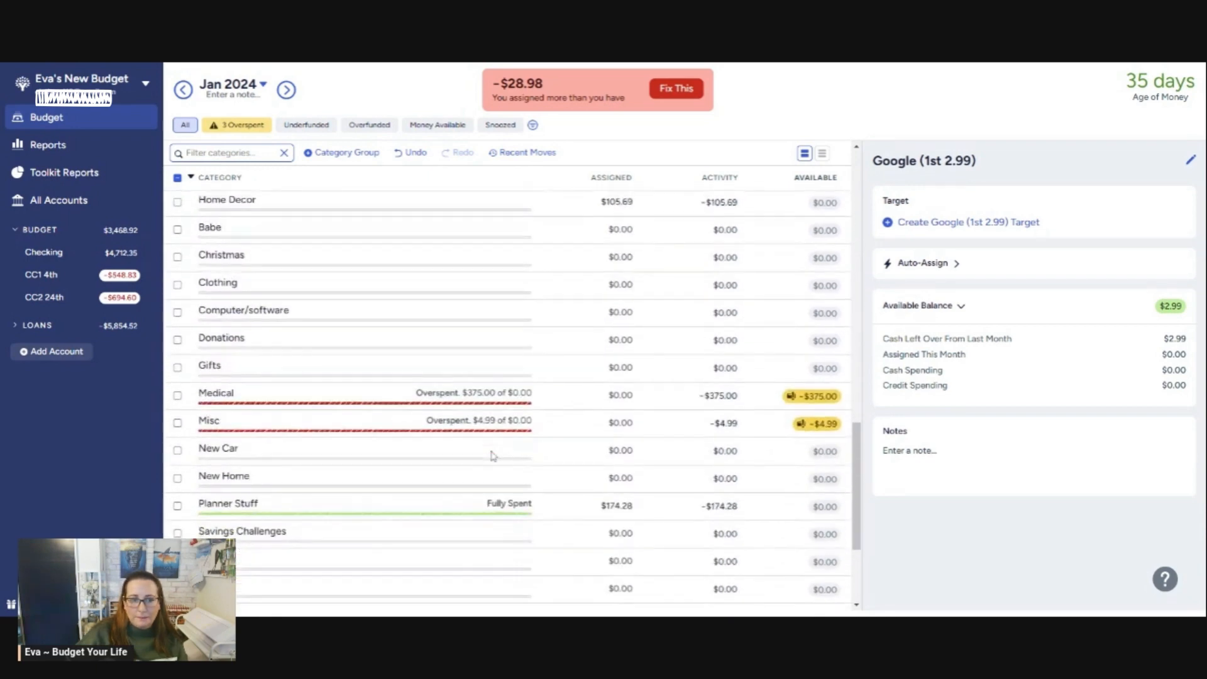
{"action": "scroll", "coordinate": [493, 456], "scroll_direction": "down", "scroll_amount": 3}
{"action": "scroll", "coordinate": [493, 455], "scroll_direction": "up", "scroll_amount": 10}
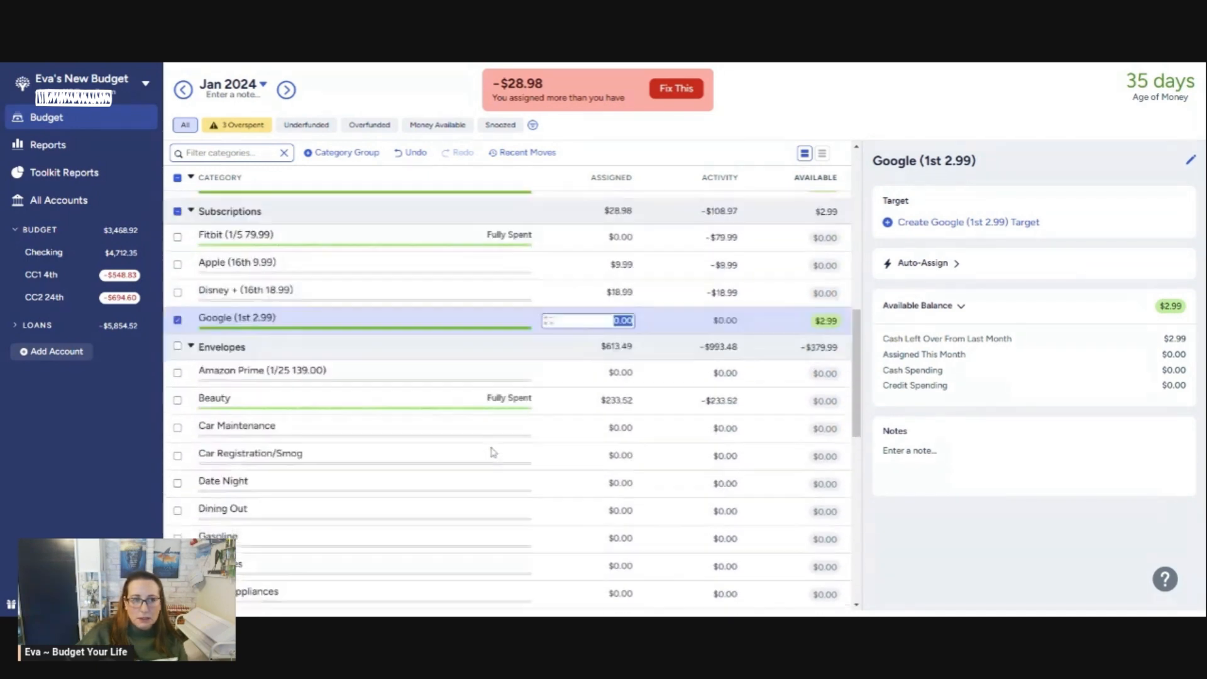
{"action": "scroll", "coordinate": [586, 433], "scroll_direction": "down", "scroll_amount": 8}
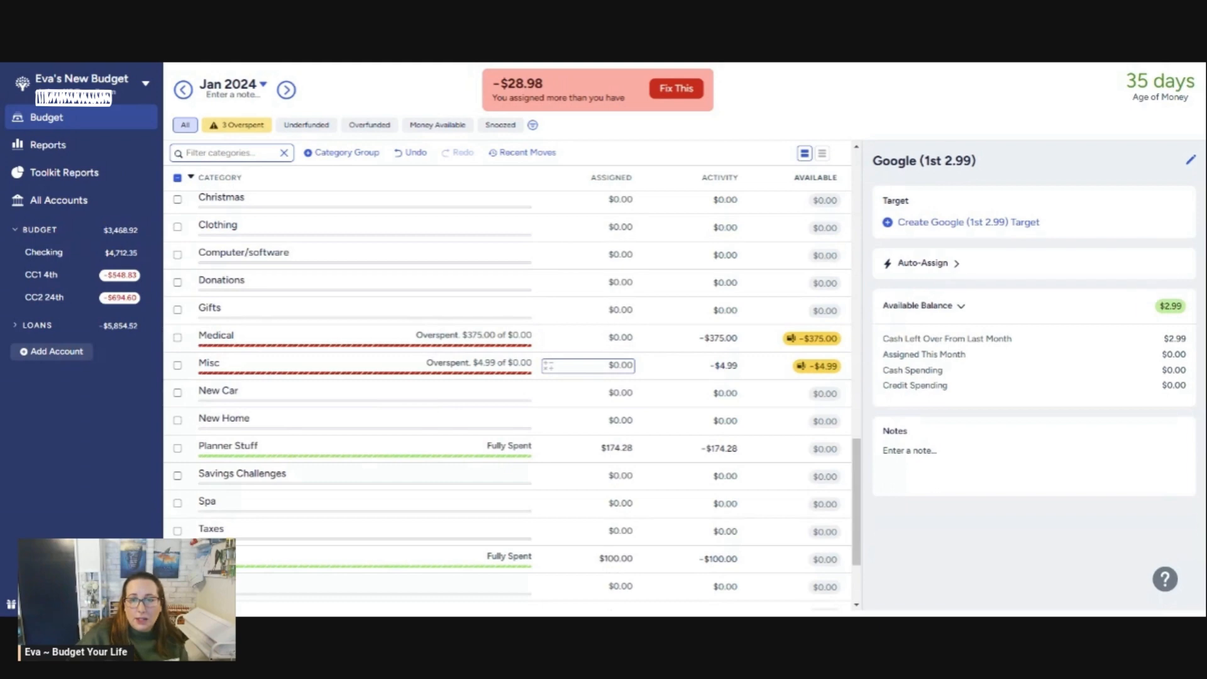
{"action": "left_click", "coordinate": [650, 376]}
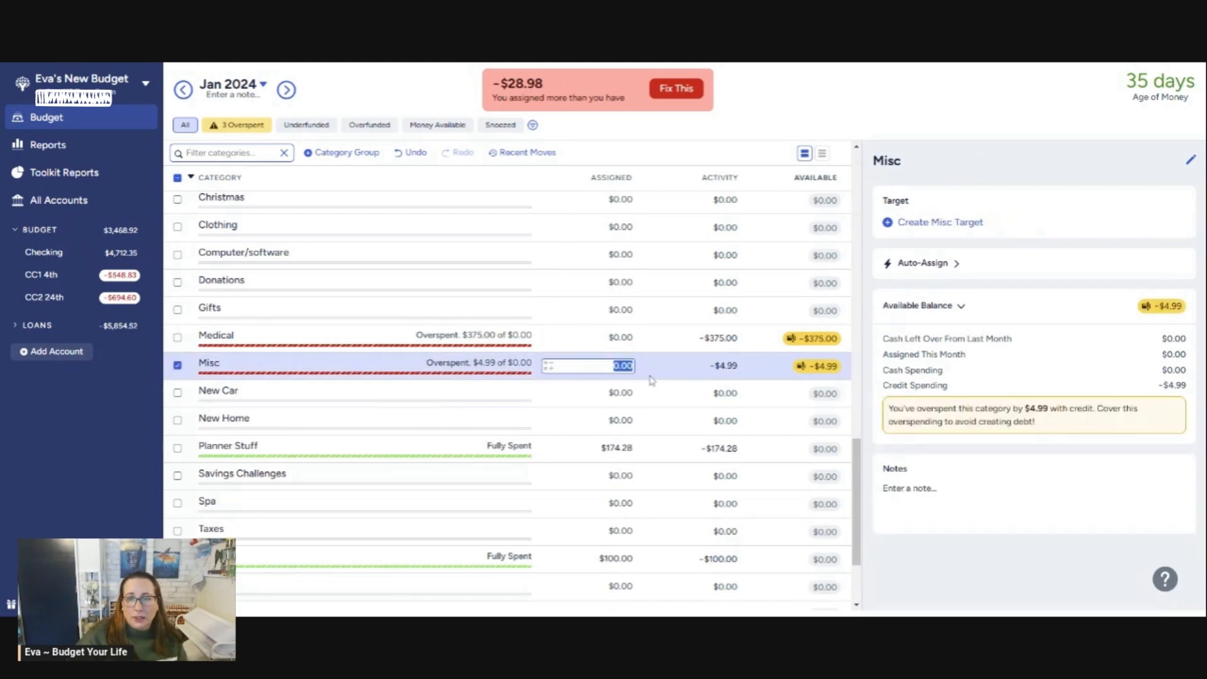
{"action": "type", "text": "4.99"}
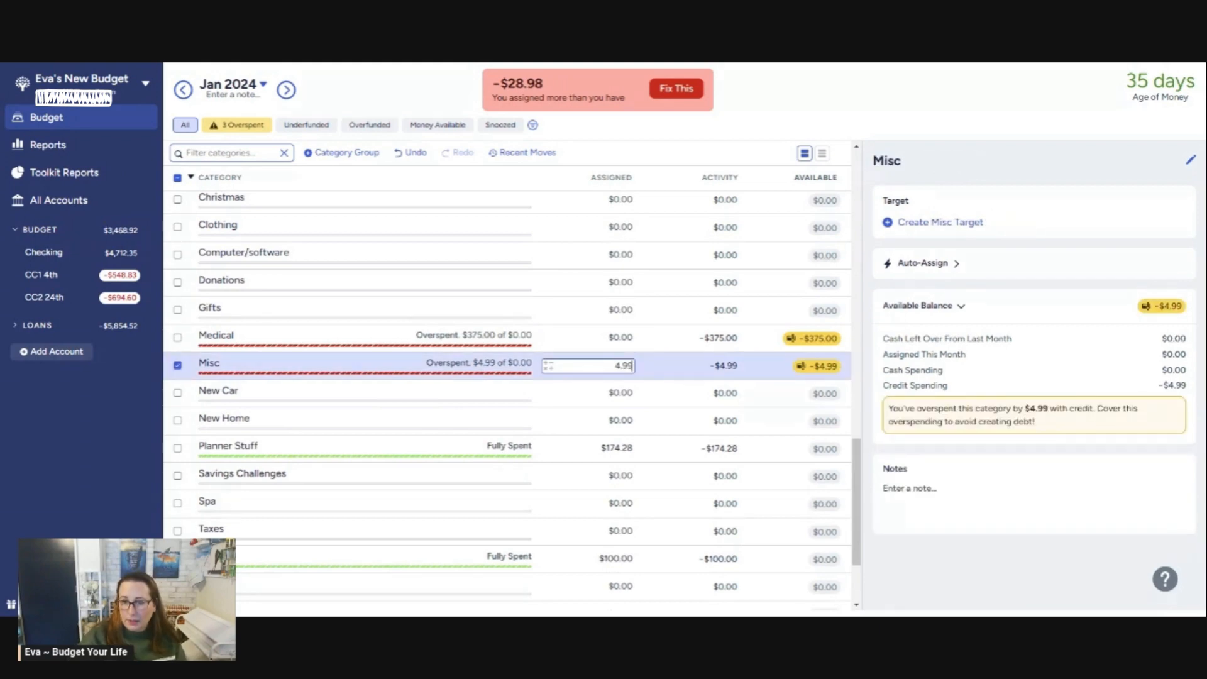
{"action": "key", "text": "Up"}
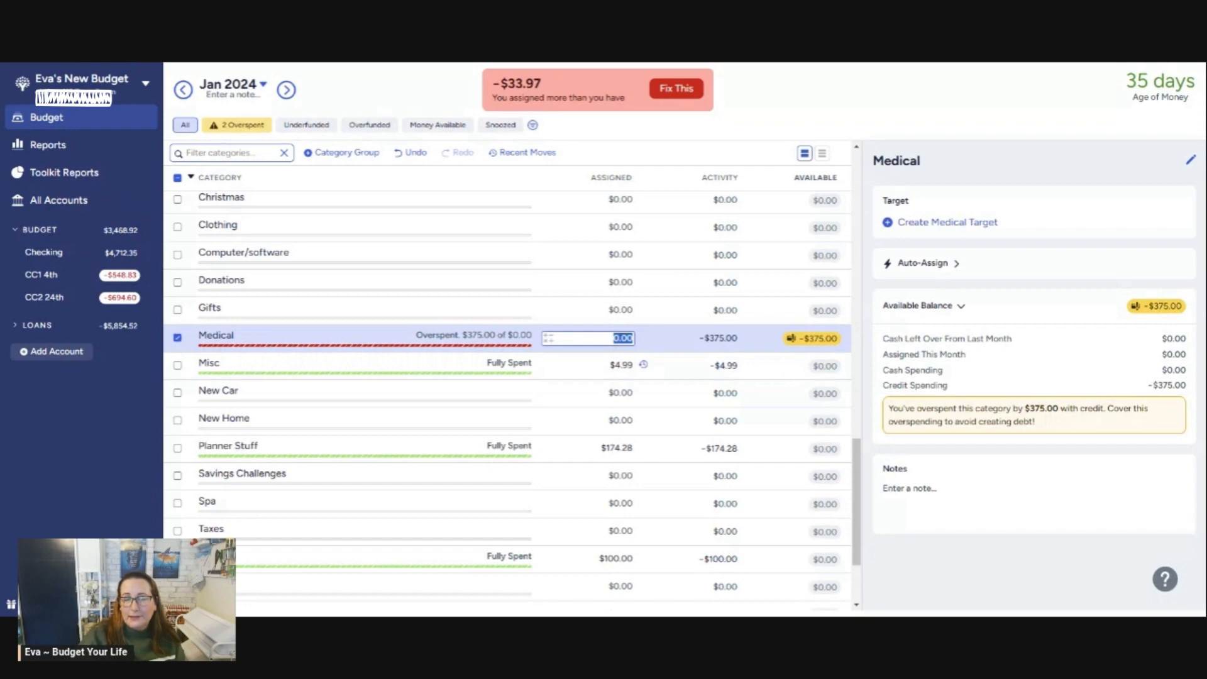
Check the credit card payment amounts, then assign 25.00 to the Medical category in the Envelopes group
{"action": "scroll", "coordinate": [651, 381], "scroll_direction": "up", "scroll_amount": 4}
{"action": "scroll", "coordinate": [651, 380], "scroll_direction": "up", "scroll_amount": 5}
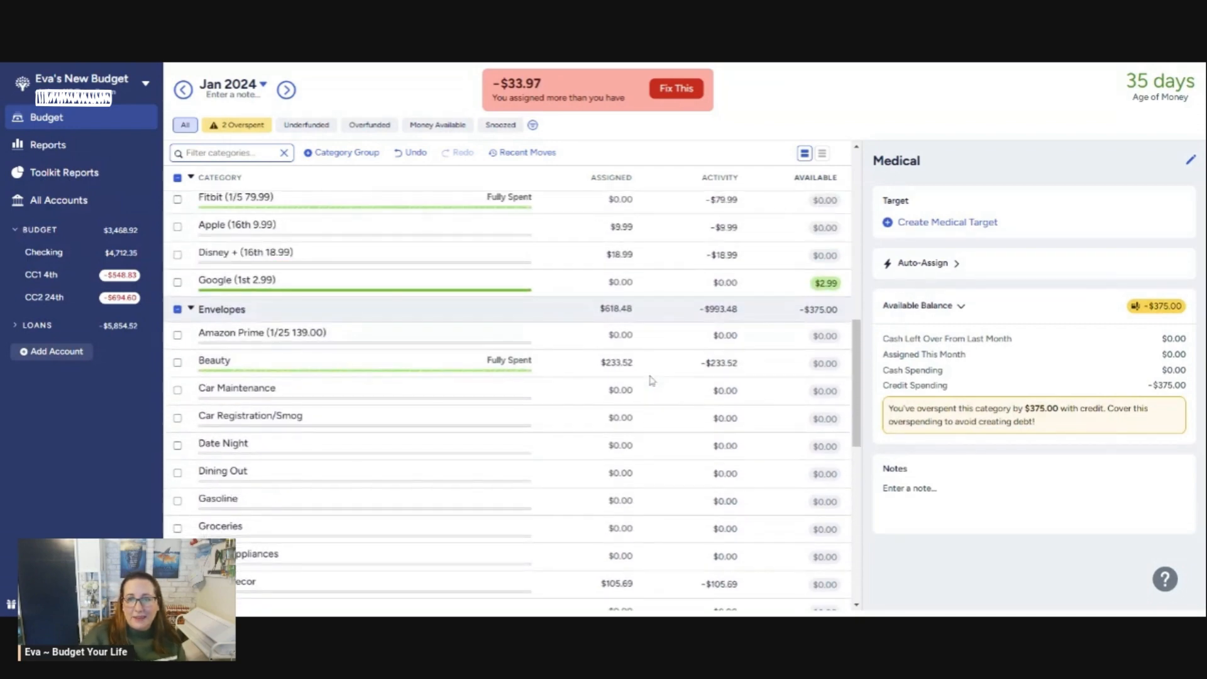
{"action": "scroll", "coordinate": [651, 380], "scroll_direction": "up", "scroll_amount": 5}
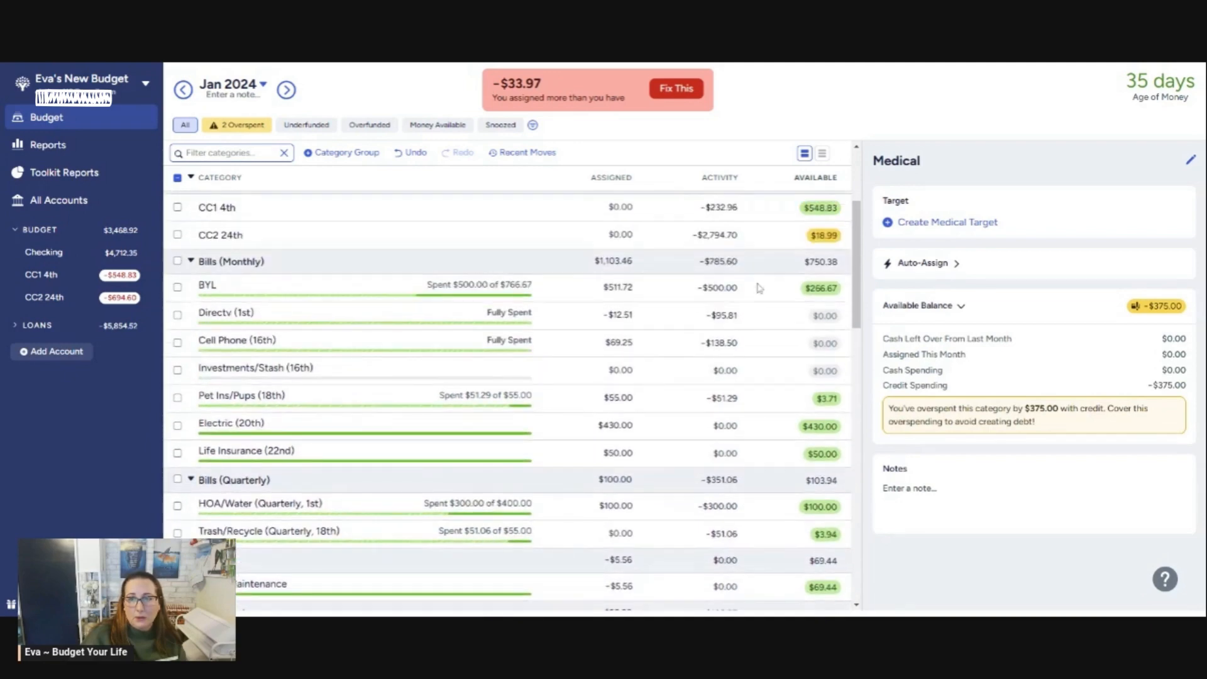
{"action": "scroll", "coordinate": [735, 318], "scroll_direction": "down", "scroll_amount": 5}
{"action": "scroll", "coordinate": [736, 319], "scroll_direction": "down", "scroll_amount": 10}
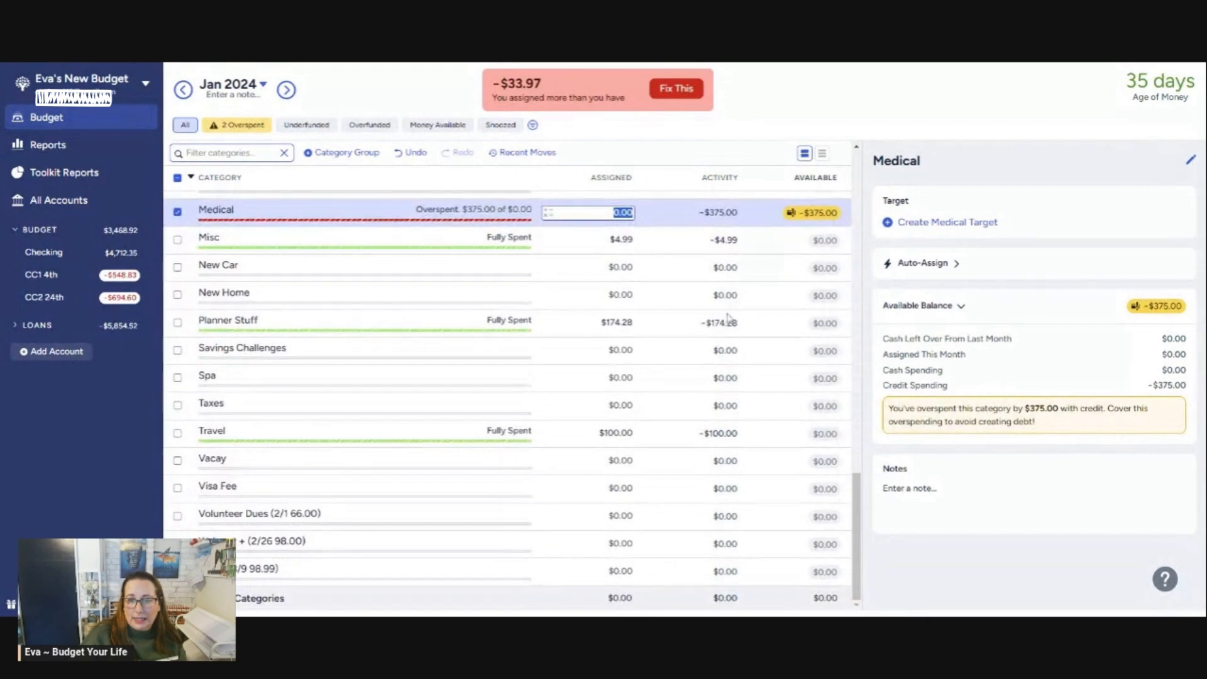
{"action": "scroll", "coordinate": [625, 349], "scroll_direction": "up", "scroll_amount": 1}
{"action": "scroll", "coordinate": [625, 348], "scroll_direction": "up", "scroll_amount": 1}
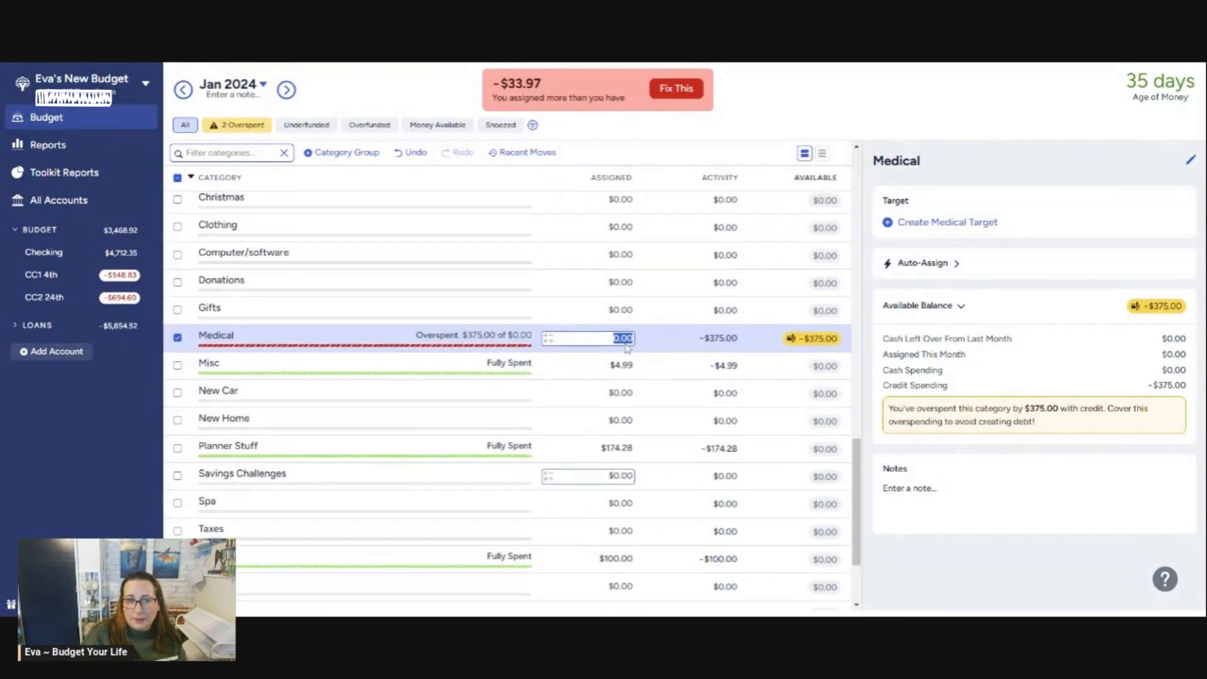
{"action": "scroll", "coordinate": [625, 349], "scroll_direction": "down", "scroll_amount": 2}
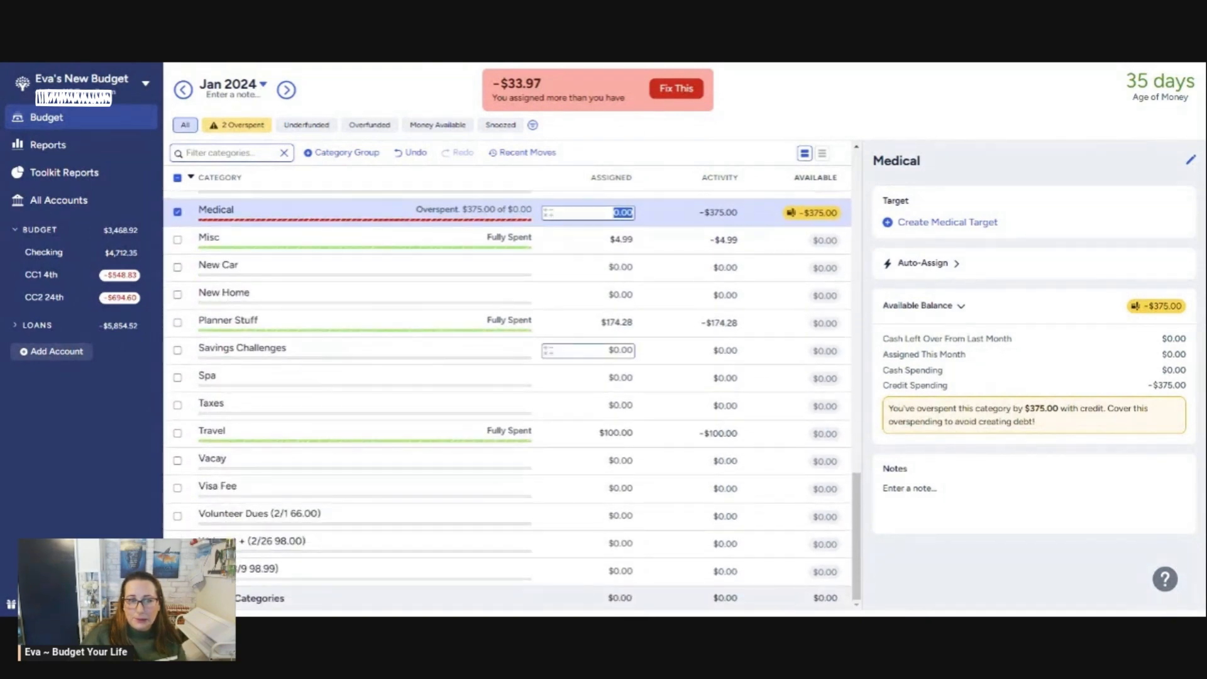
{"action": "scroll", "coordinate": [625, 349], "scroll_direction": "up", "scroll_amount": 5}
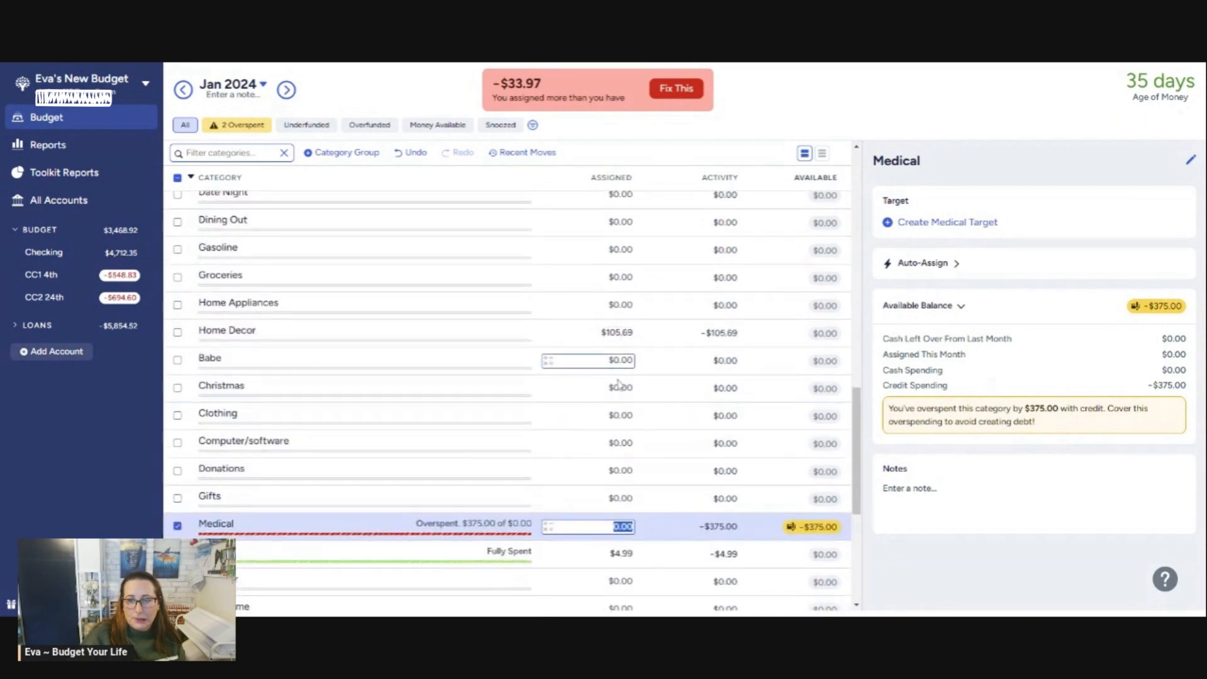
{"action": "type", "text": "25"}
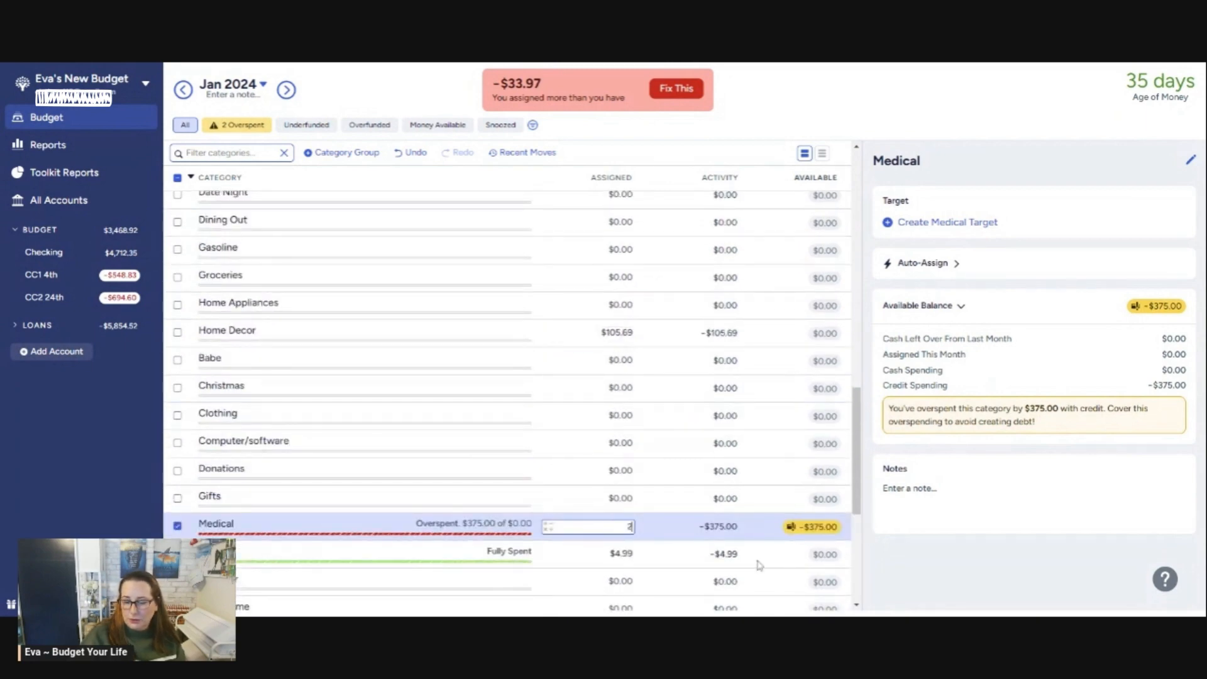
{"action": "key", "text": "Return"}
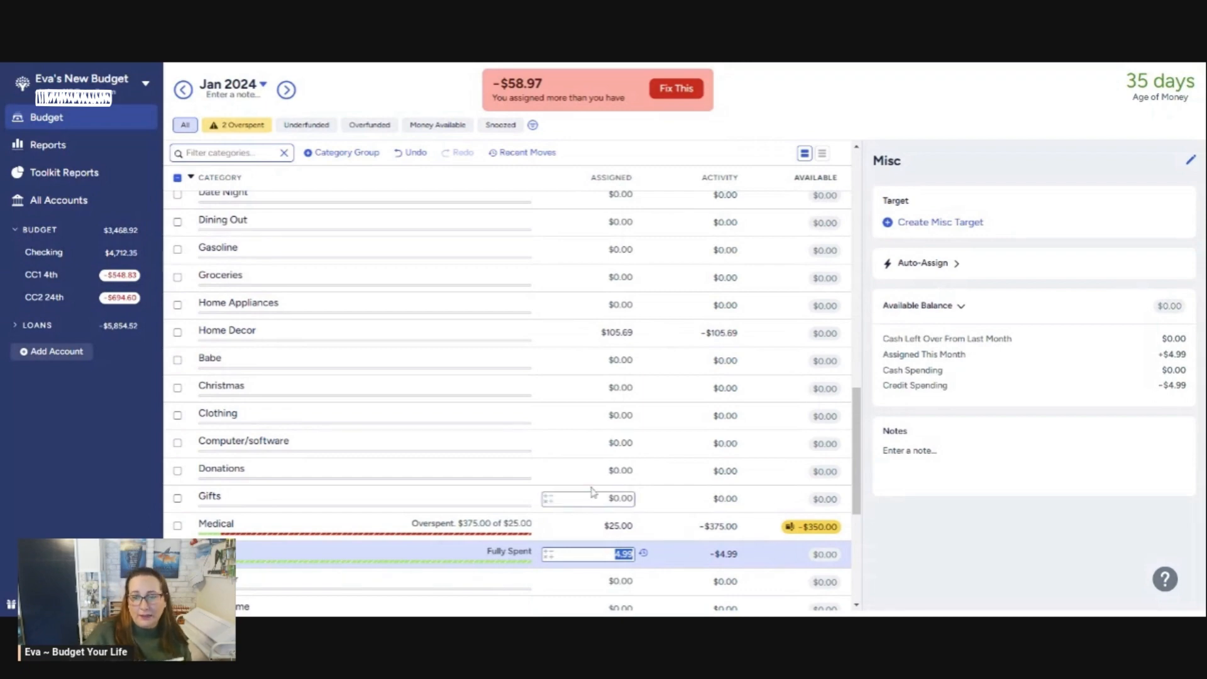
Examine the remaining overspending in Medical and Insurance Claim Repairs alongside the available amounts for both credit card payments
{"action": "scroll", "coordinate": [588, 419], "scroll_direction": "up", "scroll_amount": 2}
{"action": "scroll", "coordinate": [588, 419], "scroll_direction": "down", "scroll_amount": 5}
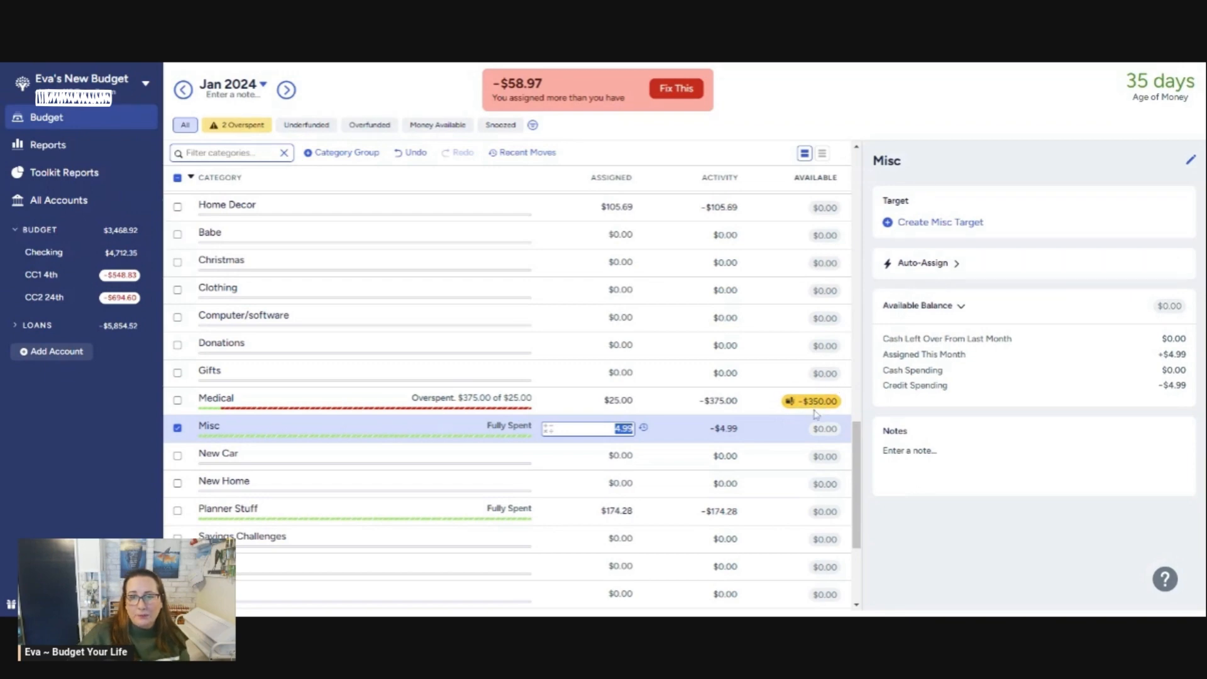
{"action": "scroll", "coordinate": [815, 414], "scroll_direction": "up", "scroll_amount": 2}
{"action": "scroll", "coordinate": [746, 475], "scroll_direction": "up", "scroll_amount": 3}
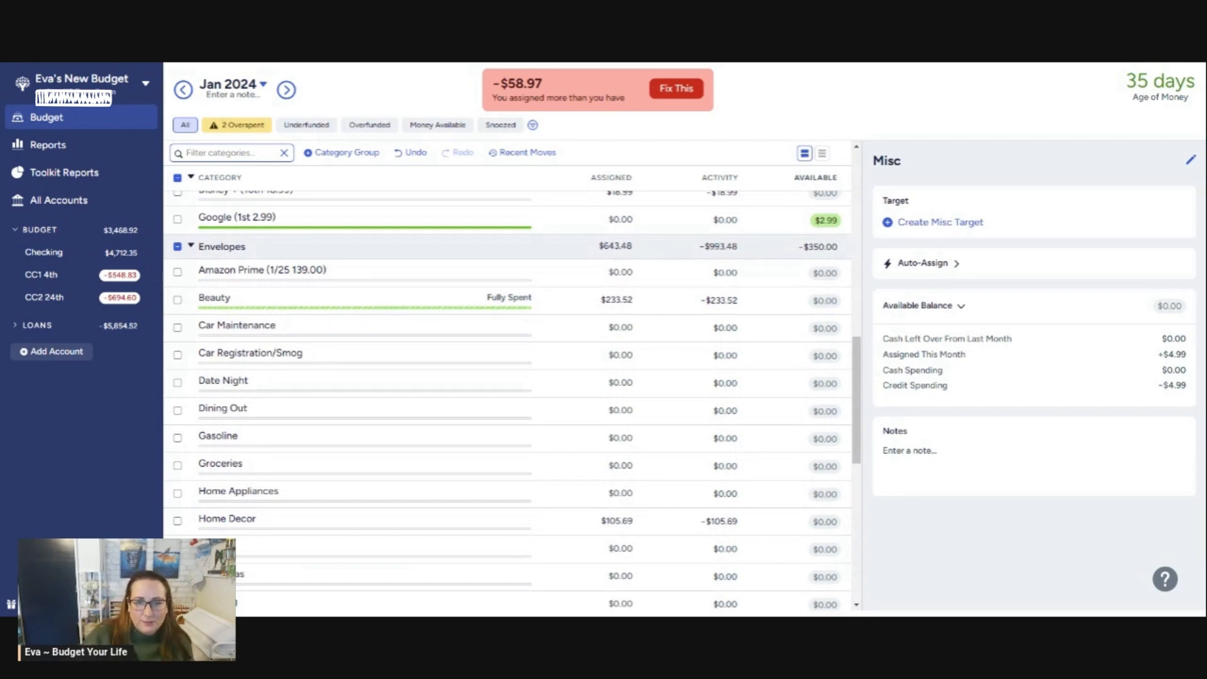
{"action": "scroll", "coordinate": [467, 426], "scroll_direction": "up", "scroll_amount": 3}
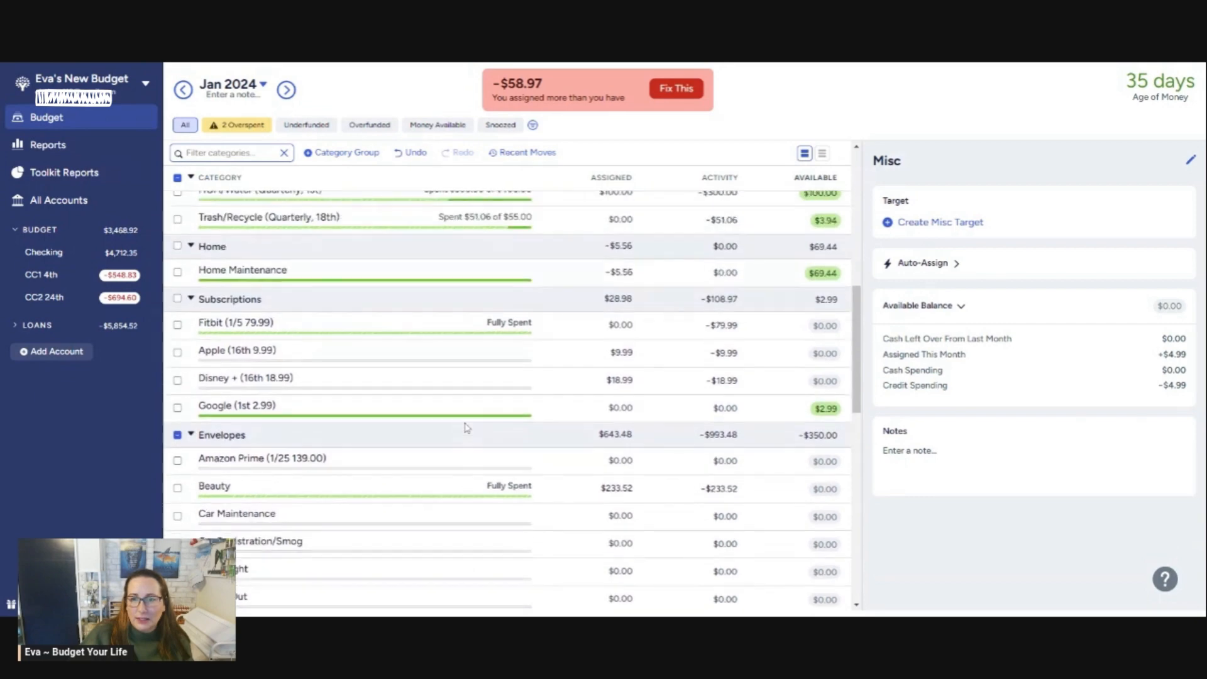
{"action": "scroll", "coordinate": [466, 427], "scroll_direction": "up", "scroll_amount": 5}
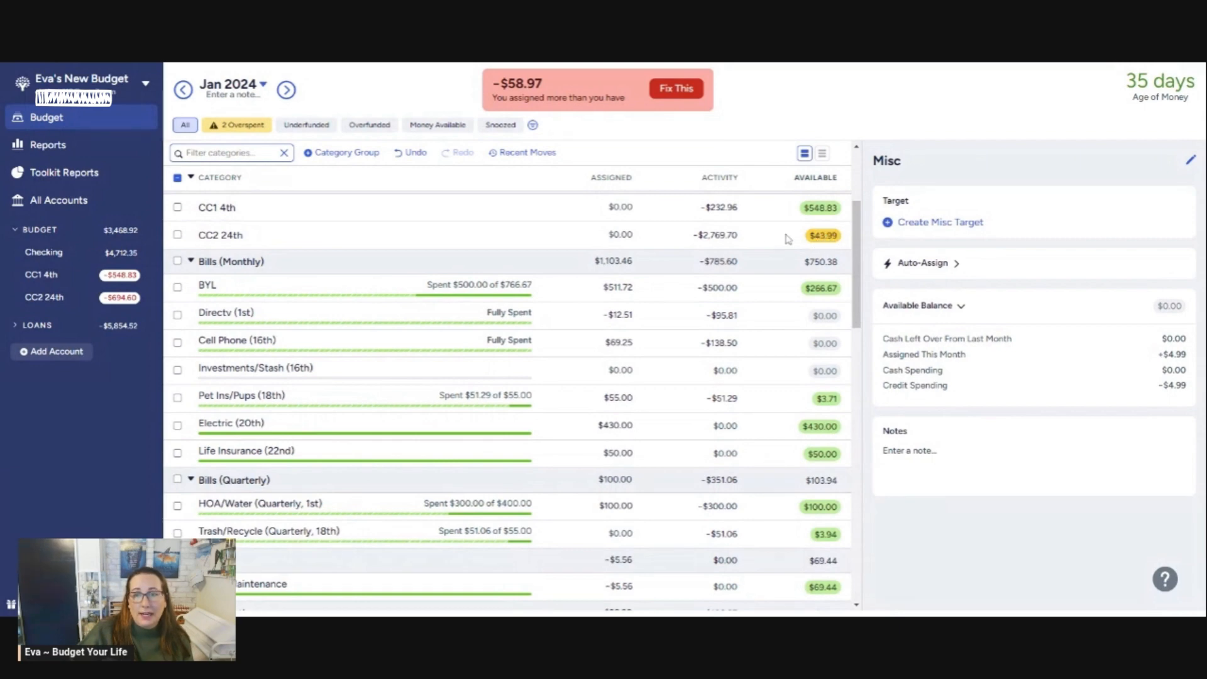
{"action": "scroll", "coordinate": [270, 220], "scroll_direction": "up", "scroll_amount": 2}
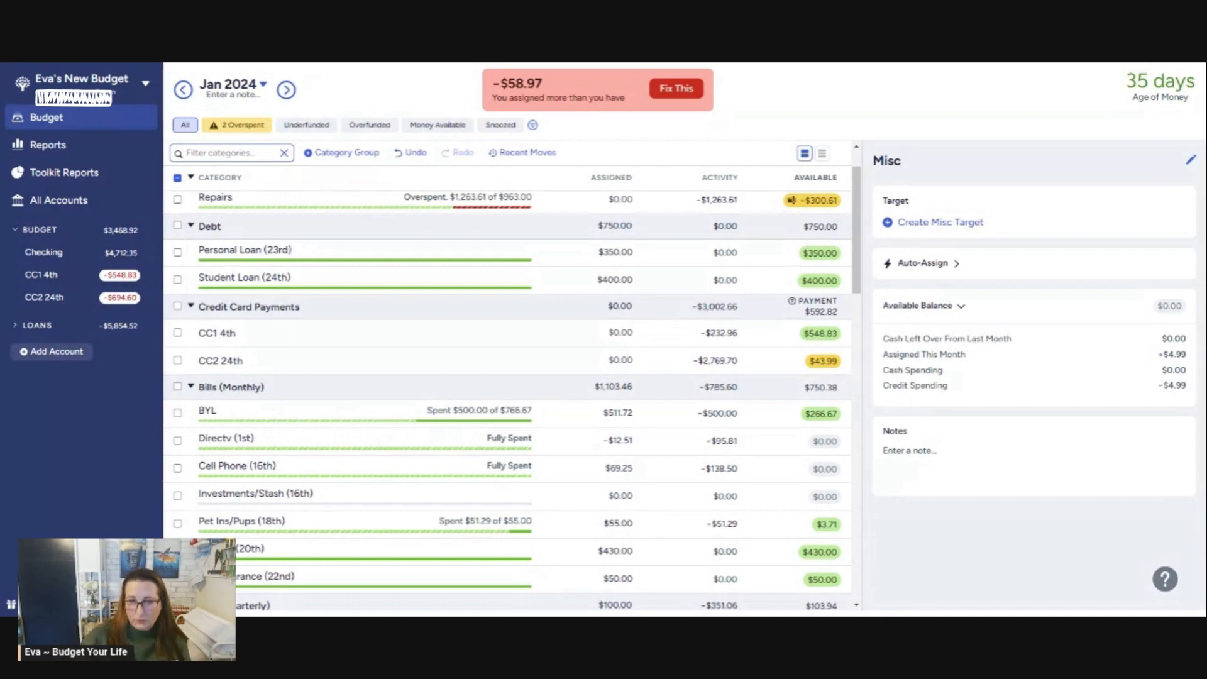
{"action": "scroll", "coordinate": [626, 287], "scroll_direction": "up", "scroll_amount": 1}
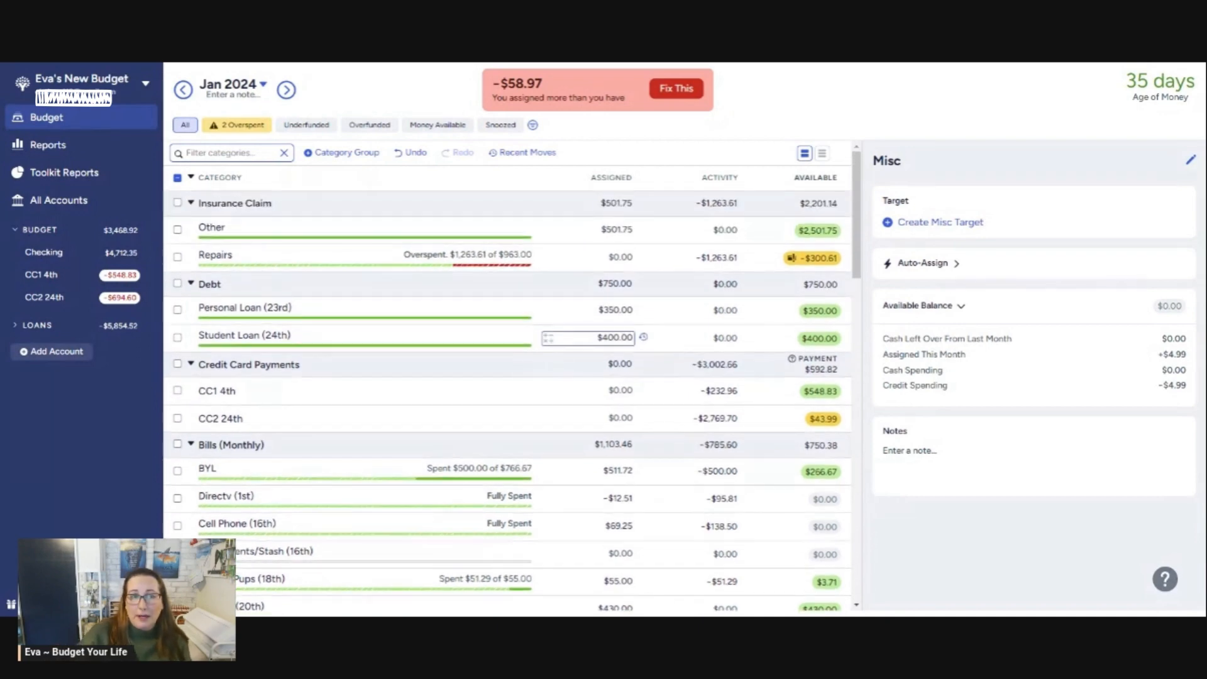
Reduce the January amount assigned to BYL in the monthly bills by 58.97
{"action": "scroll", "coordinate": [626, 286], "scroll_direction": "down", "scroll_amount": 4}
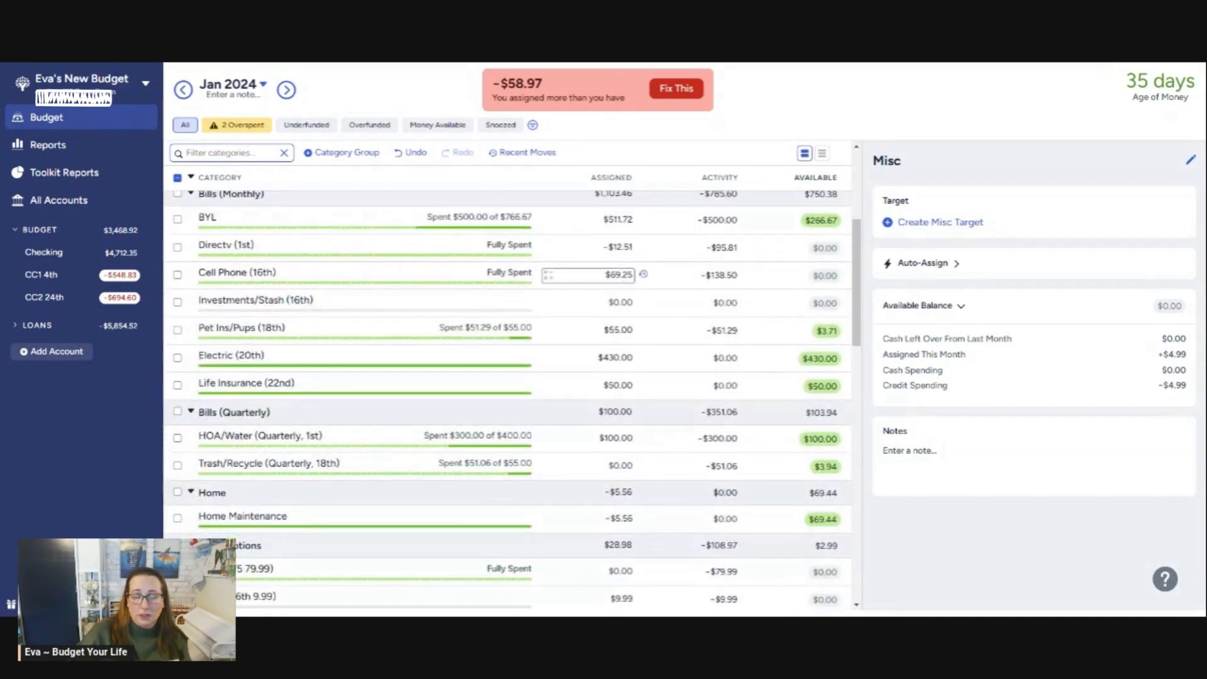
{"action": "scroll", "coordinate": [588, 275], "scroll_direction": "up", "scroll_amount": 2}
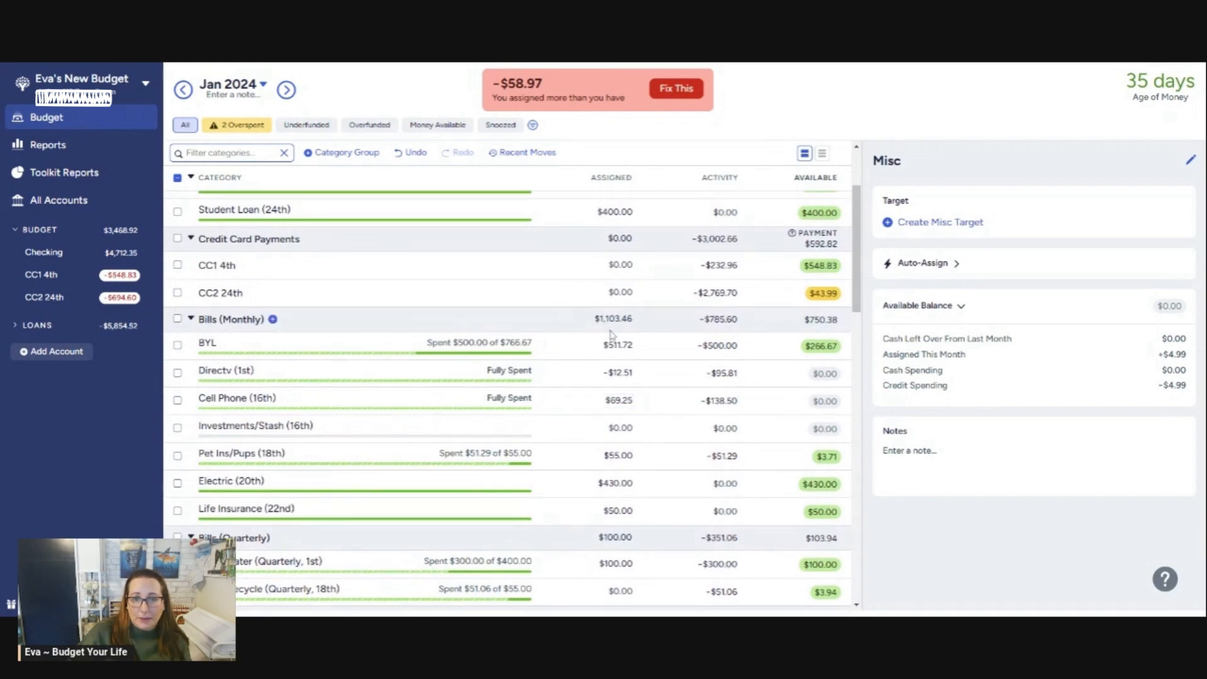
{"action": "left_click", "coordinate": [590, 345]}
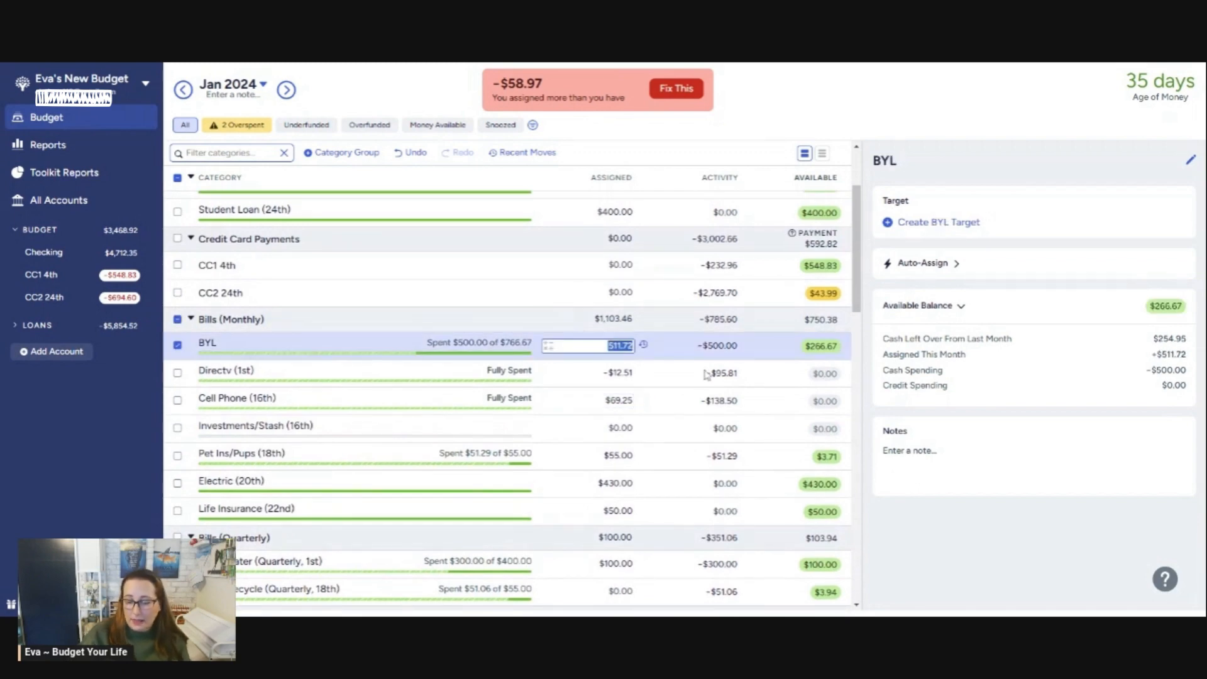
{"action": "key", "text": "End"}
{"action": "type", "text": "-"}
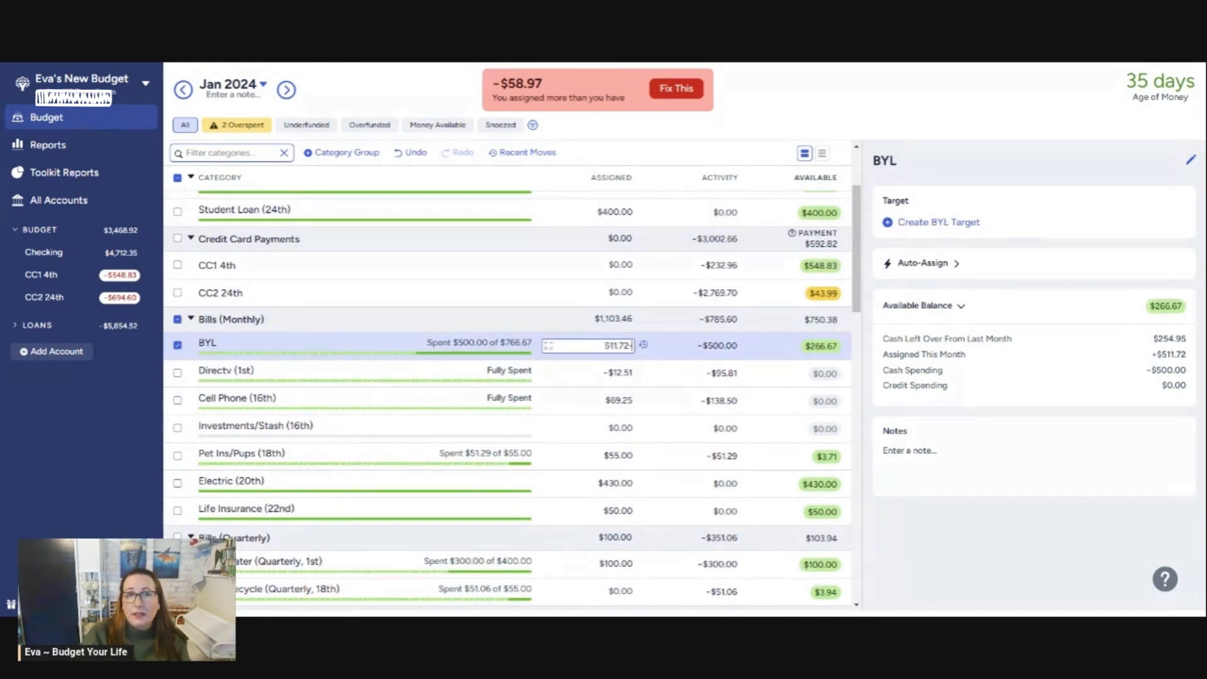
{"action": "type", "text": "58.97"}
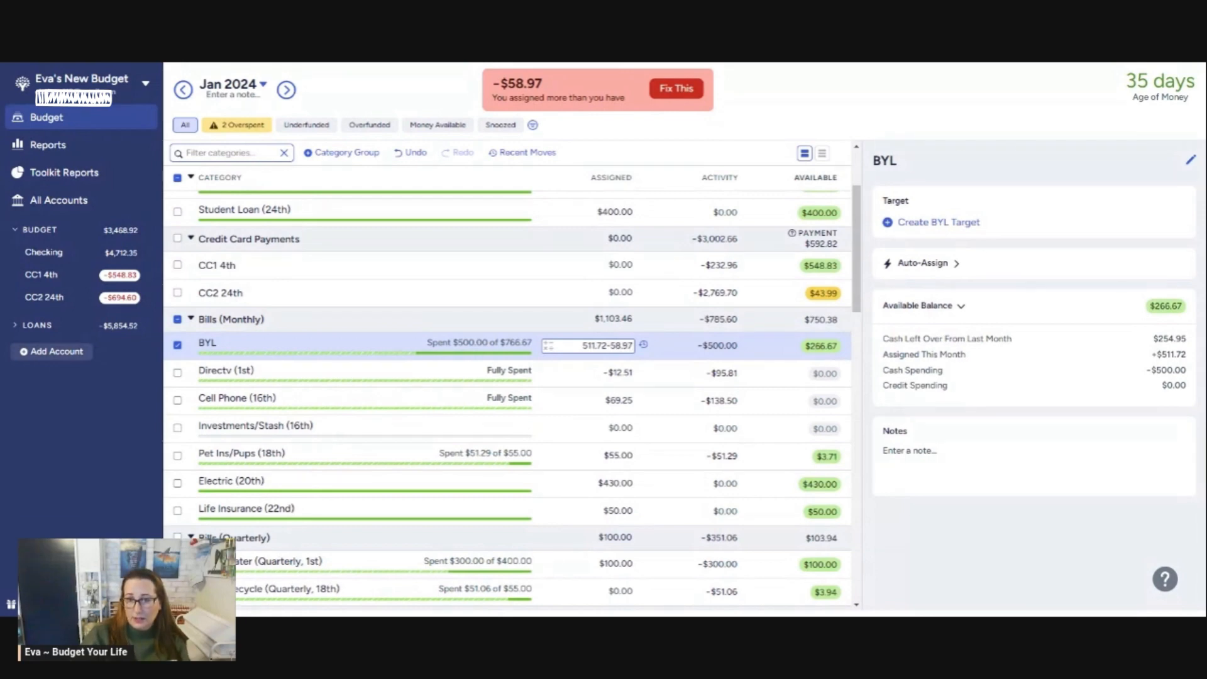
{"action": "key", "text": "Return"}
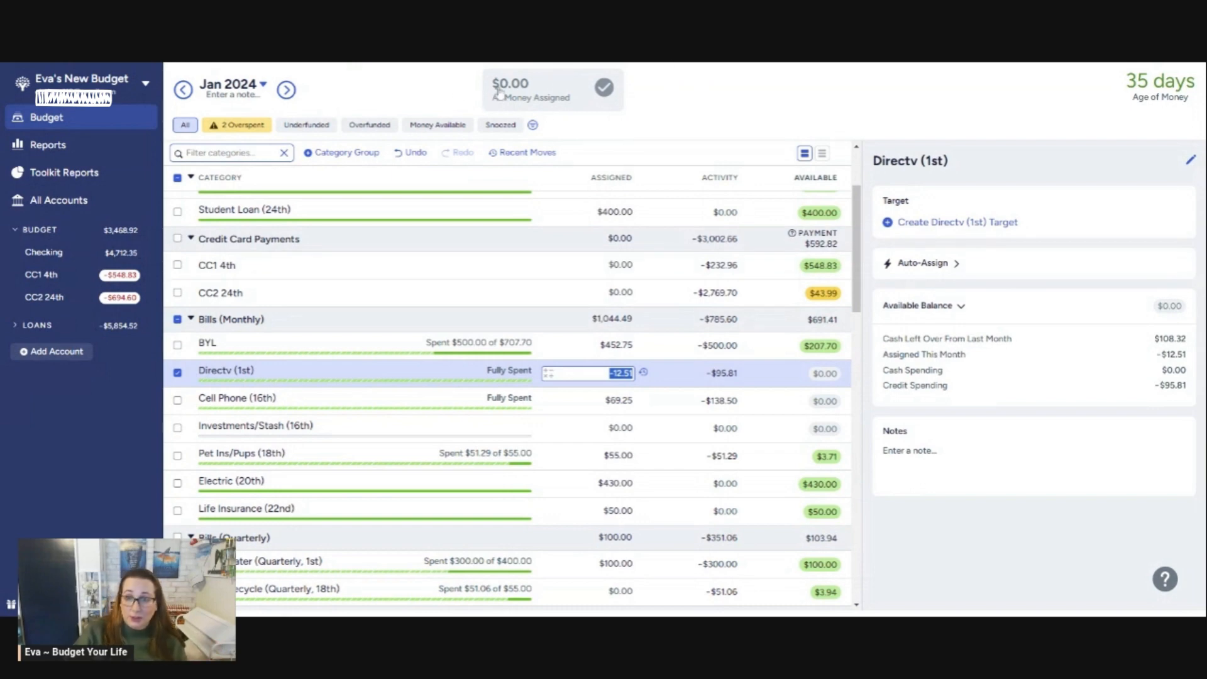
Compare the overspending in Medical and Insurance Claim Repairs with the amounts available for the credit card payments
{"action": "scroll", "coordinate": [688, 277], "scroll_direction": "down", "scroll_amount": 10}
{"action": "scroll", "coordinate": [687, 276], "scroll_direction": "down", "scroll_amount": 8}
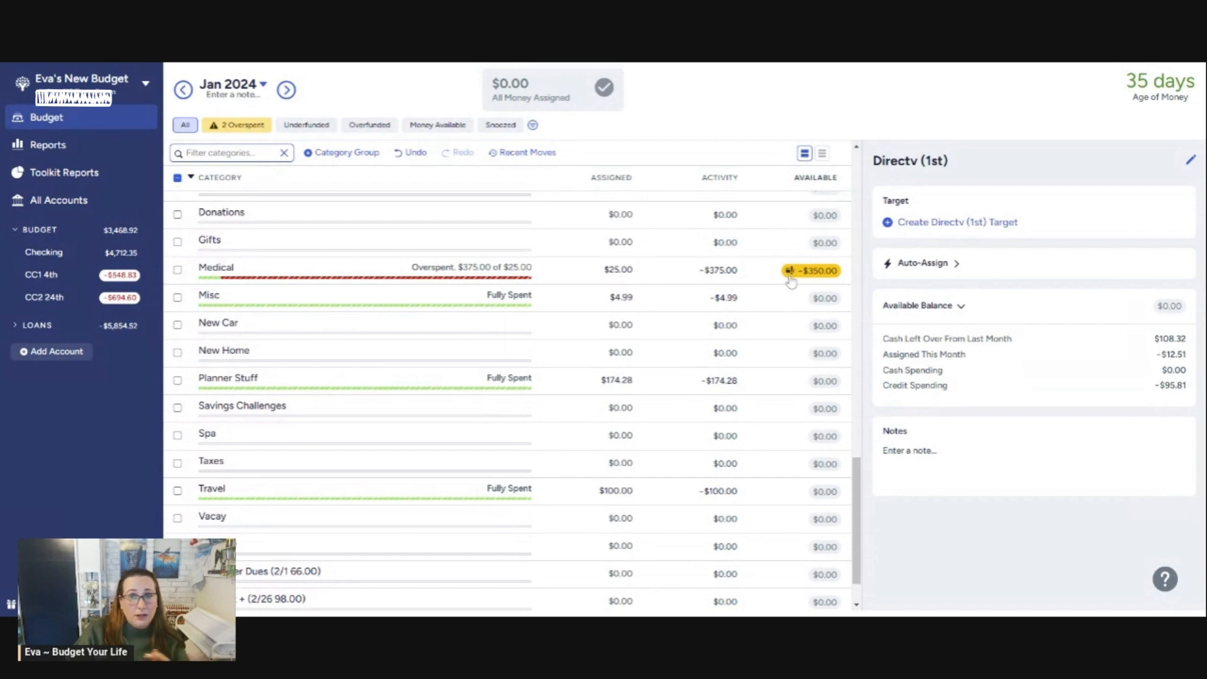
{"action": "scroll", "coordinate": [790, 281], "scroll_direction": "down", "scroll_amount": 1}
{"action": "scroll", "coordinate": [786, 282], "scroll_direction": "up", "scroll_amount": 9}
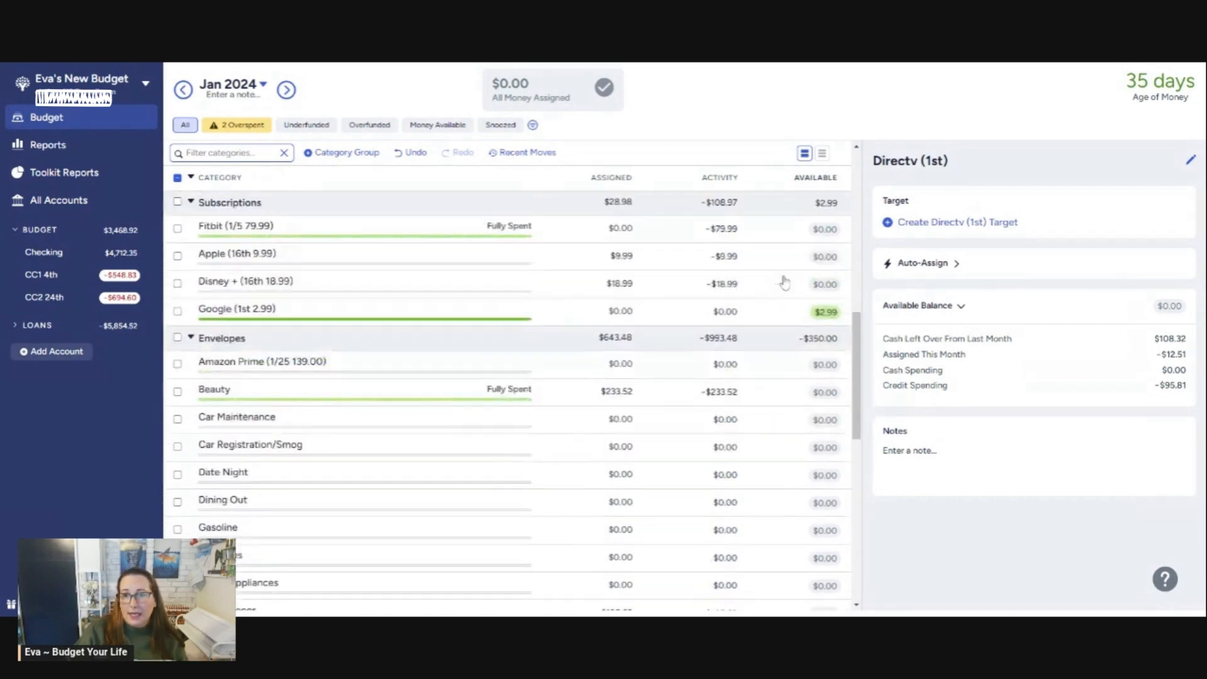
{"action": "scroll", "coordinate": [784, 283], "scroll_direction": "up", "scroll_amount": 10}
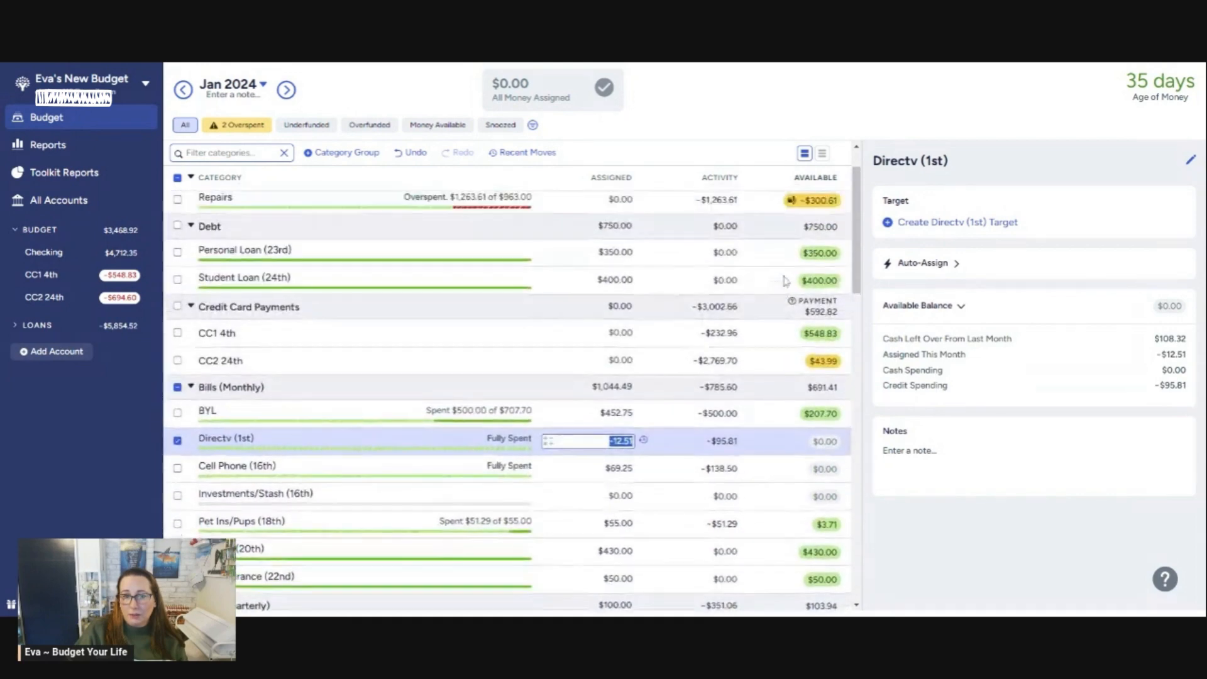
{"action": "scroll", "coordinate": [786, 280], "scroll_direction": "up", "scroll_amount": 1}
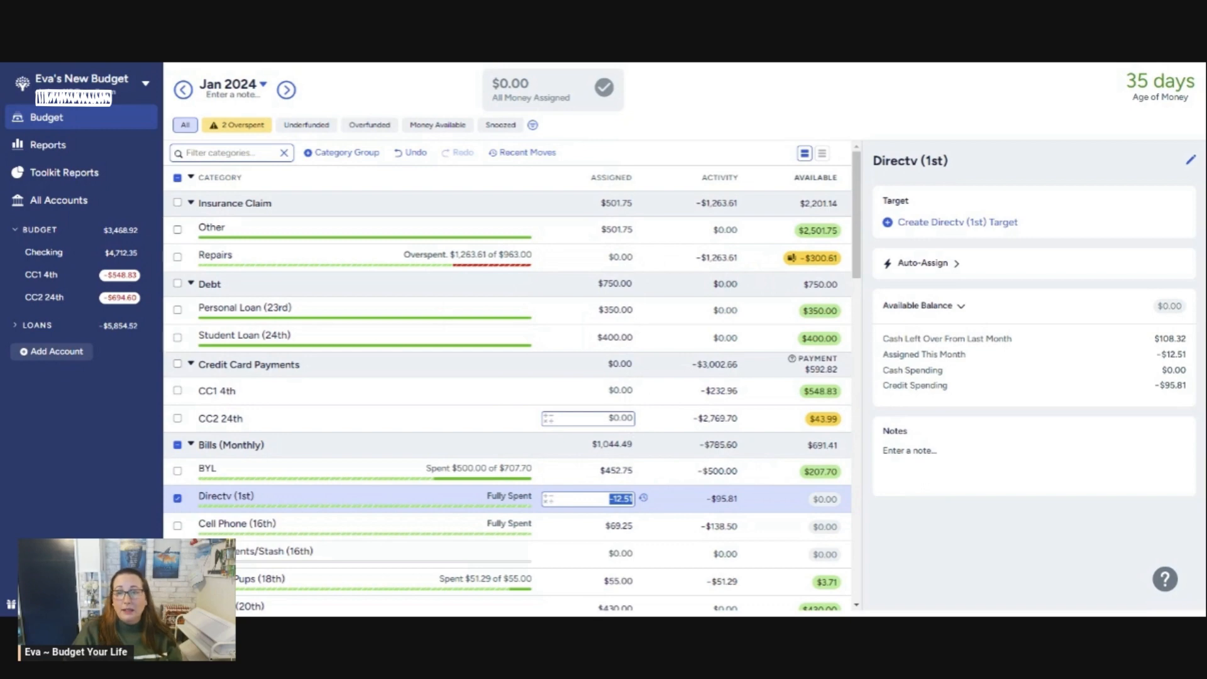
Inspect the CC2 24th payment details, then filter the budget to overspent categories and return to the view of all categories
{"action": "left_click", "coordinate": [591, 418]}
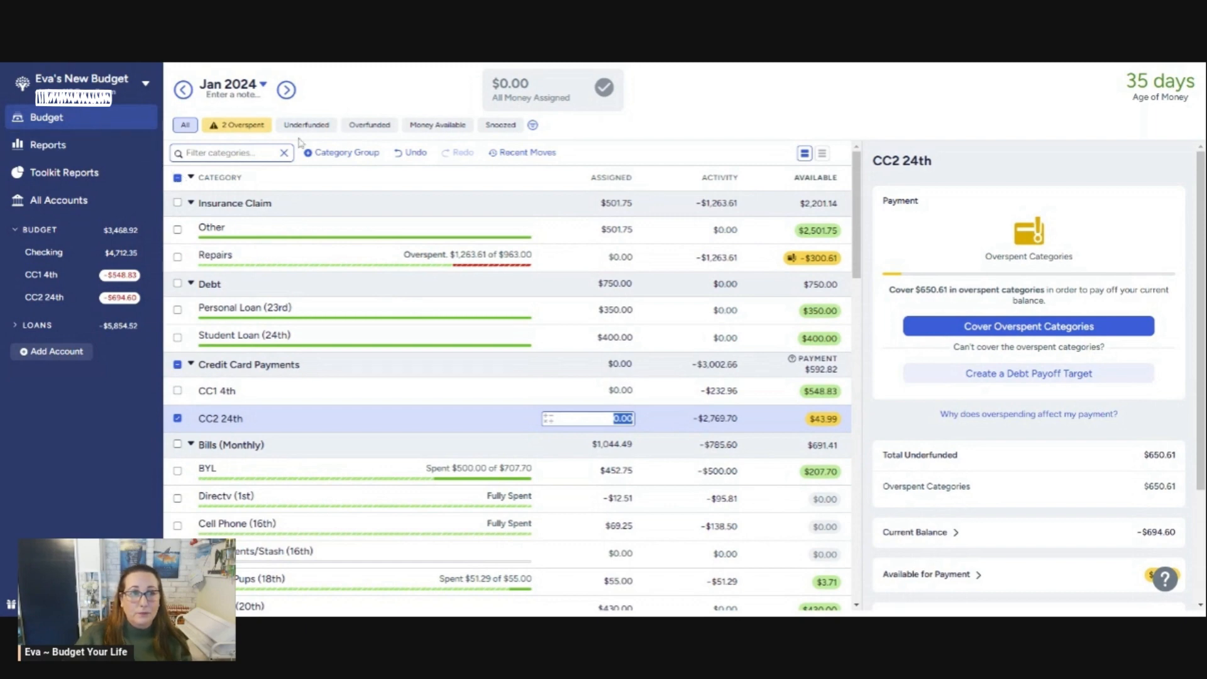
{"action": "left_click", "coordinate": [258, 125]}
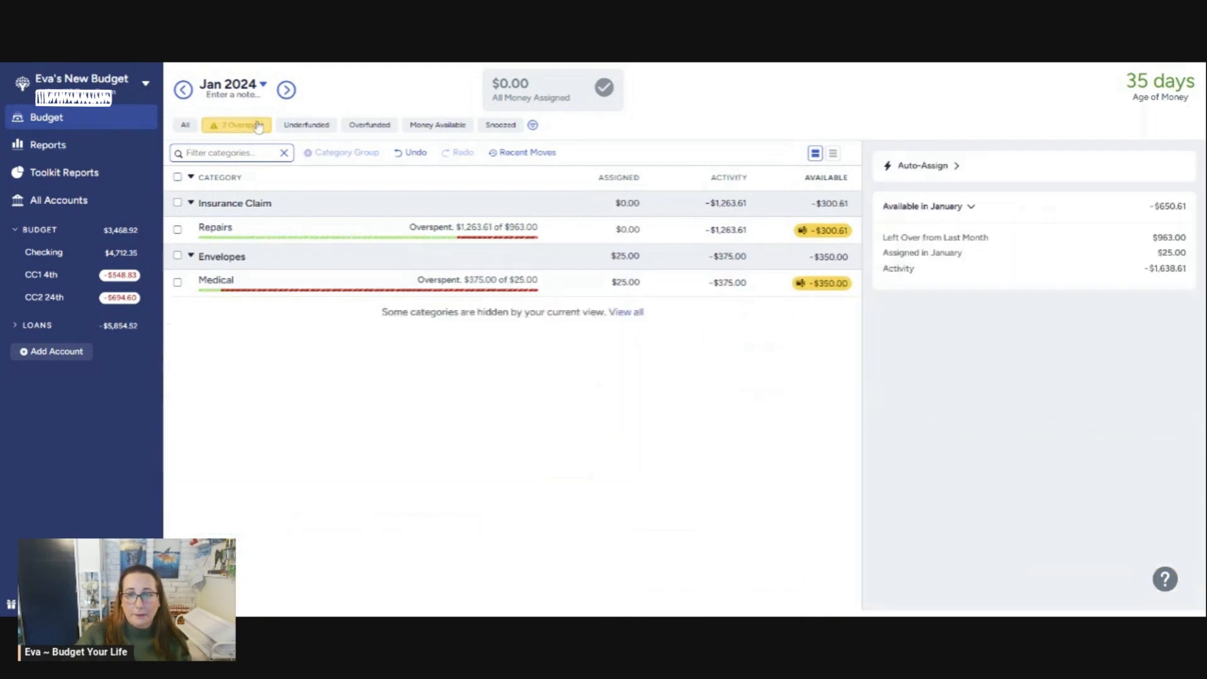
{"action": "left_click", "coordinate": [185, 125]}
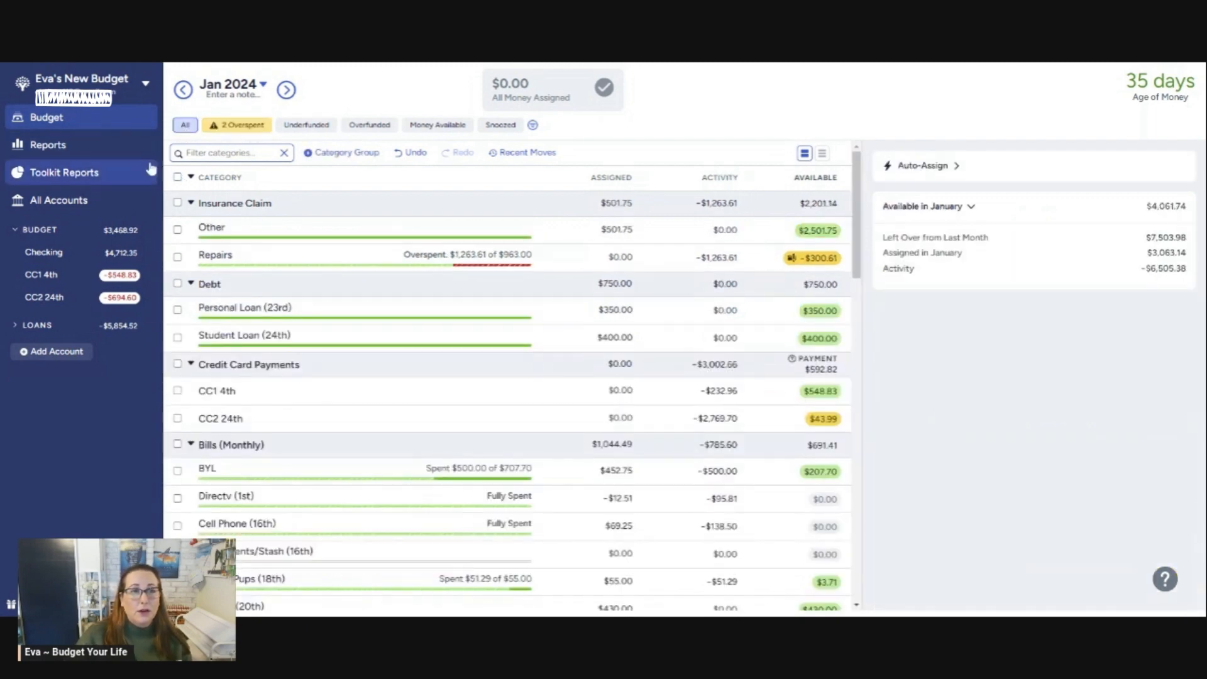